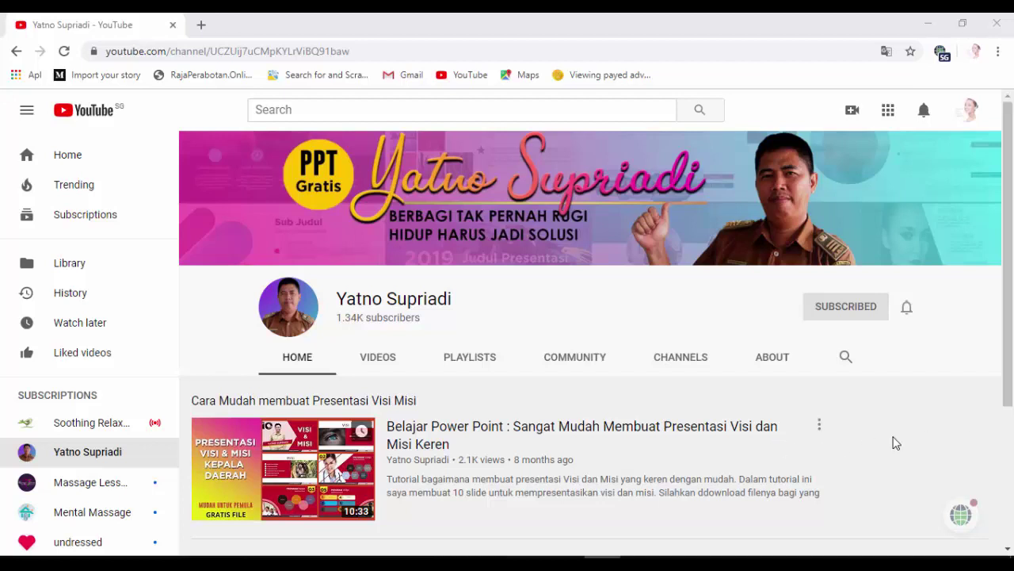
- Show the channel's VIDEOS tab and scroll through the grid of uploads
left_click(384, 363)
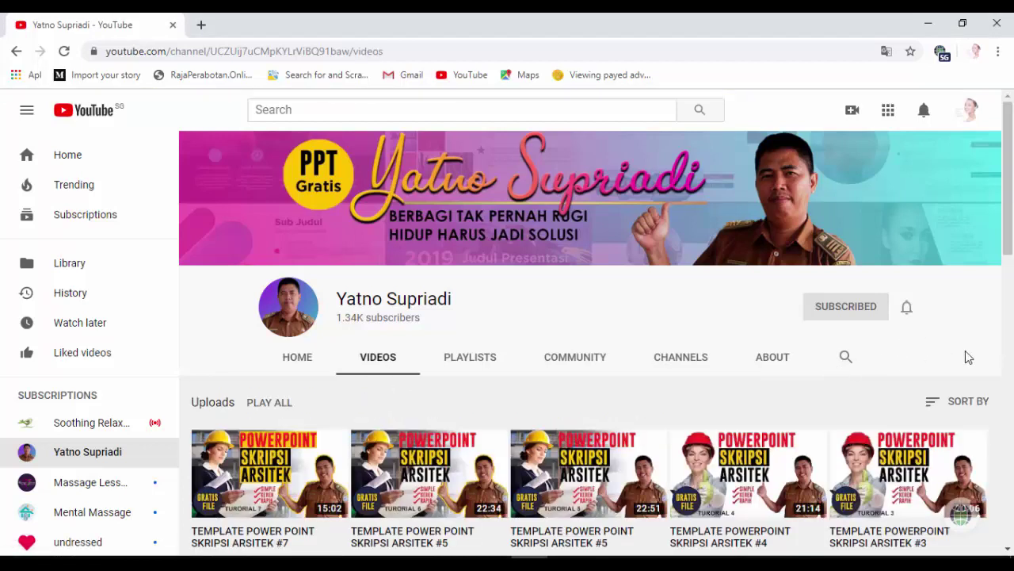
scroll(965, 356, "down", 1)
scroll(965, 357, "down", 2)
scroll(965, 357, "down", 3)
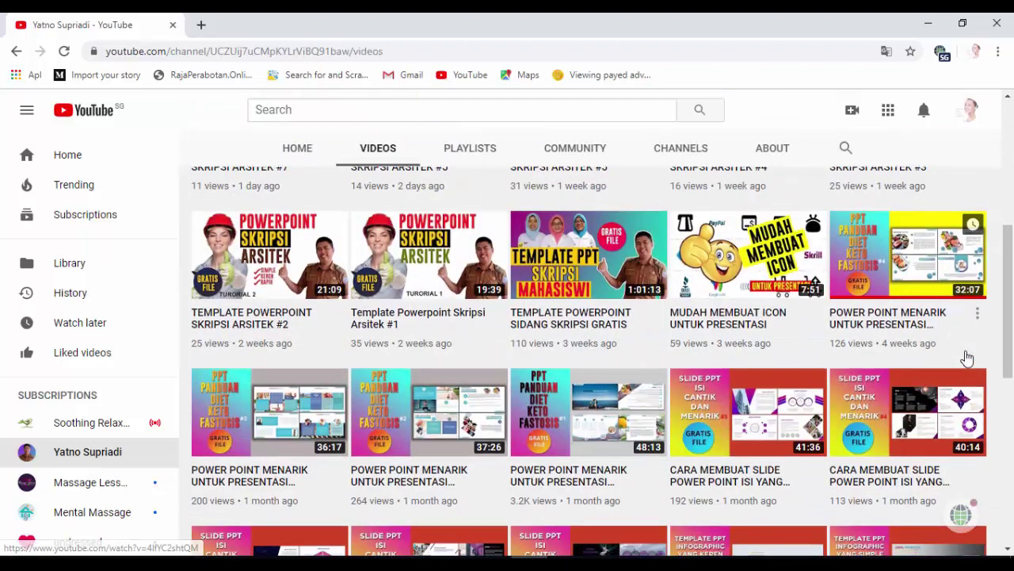
scroll(966, 359, "down", 4)
scroll(967, 358, "down", 3)
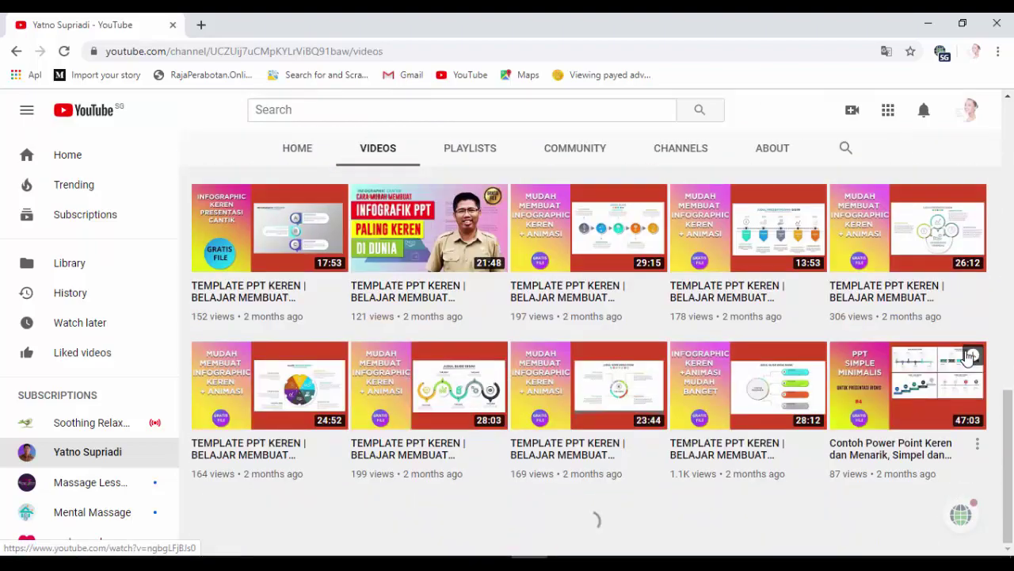
scroll(967, 358, "up", 1)
scroll(965, 357, "up", 4)
scroll(966, 357, "up", 8)
scroll(965, 357, "up", 3)
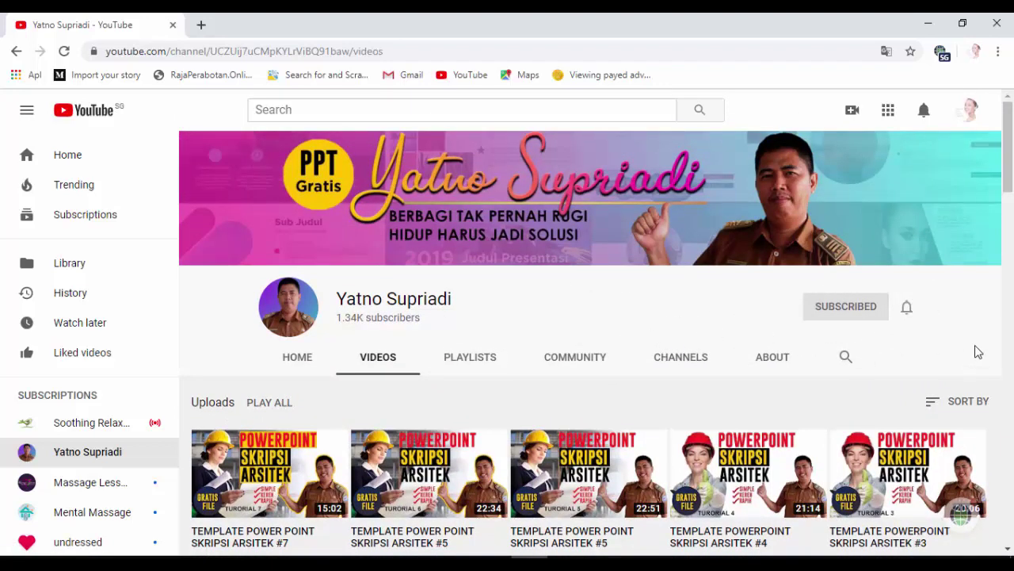
scroll(979, 351, "down", 4)
scroll(979, 351, "down", 4)
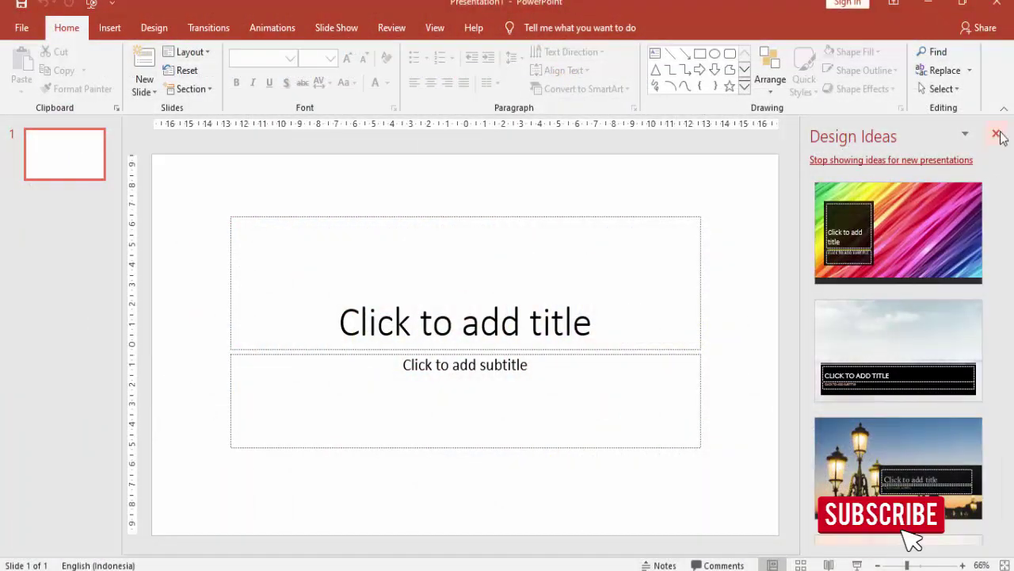
- Close Design Ideas, delete the title and subtitle placeholders, and open Format Background
left_click(995, 137)
left_click(783, 210)
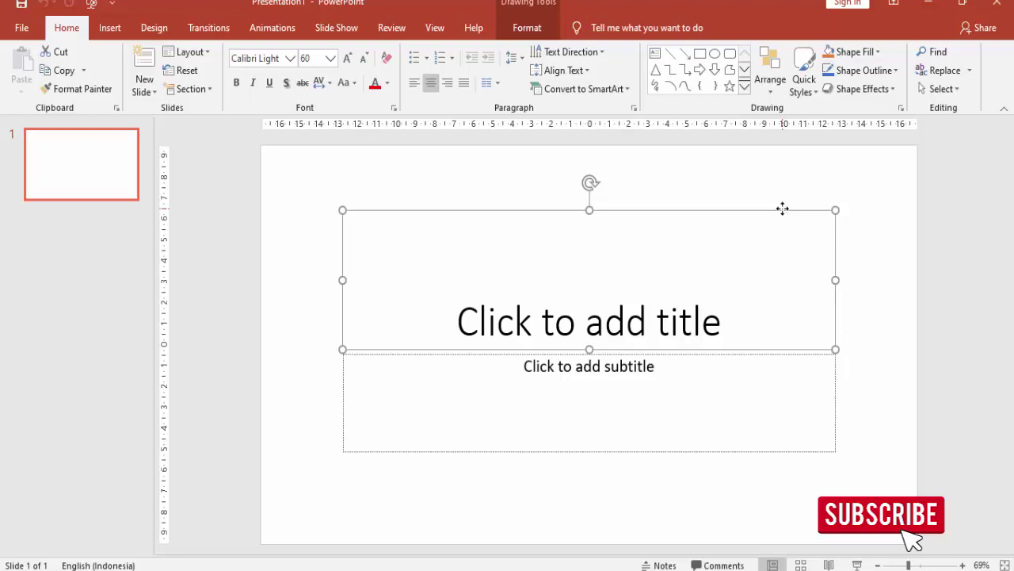
key("Delete")
left_click(734, 355)
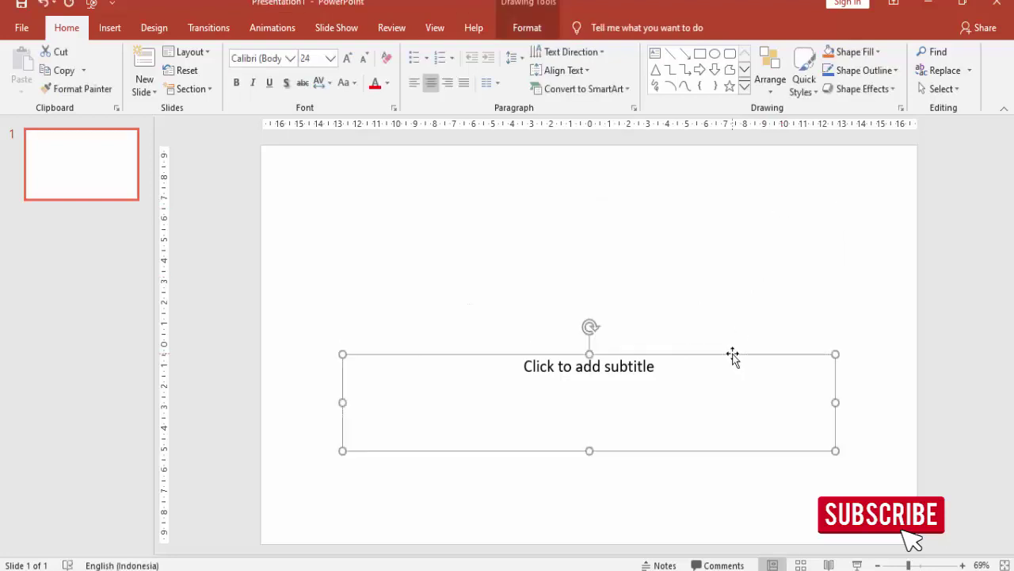
key("Delete")
right_click(645, 290)
left_click(718, 425)
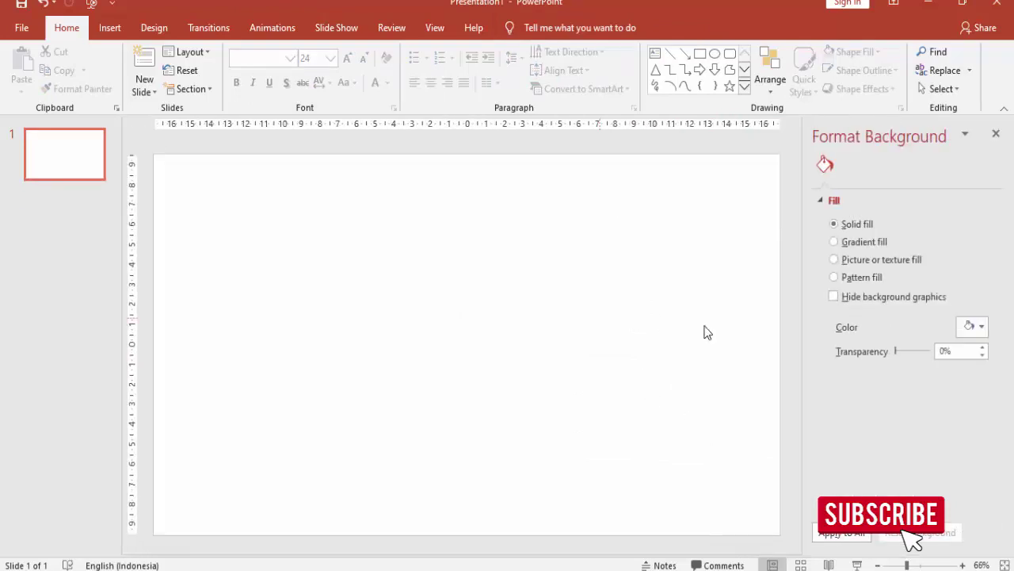
- Use picture fill with coast-505858 from D:\FOTO FOAP\BEACH2 as the slide background
left_click(900, 262)
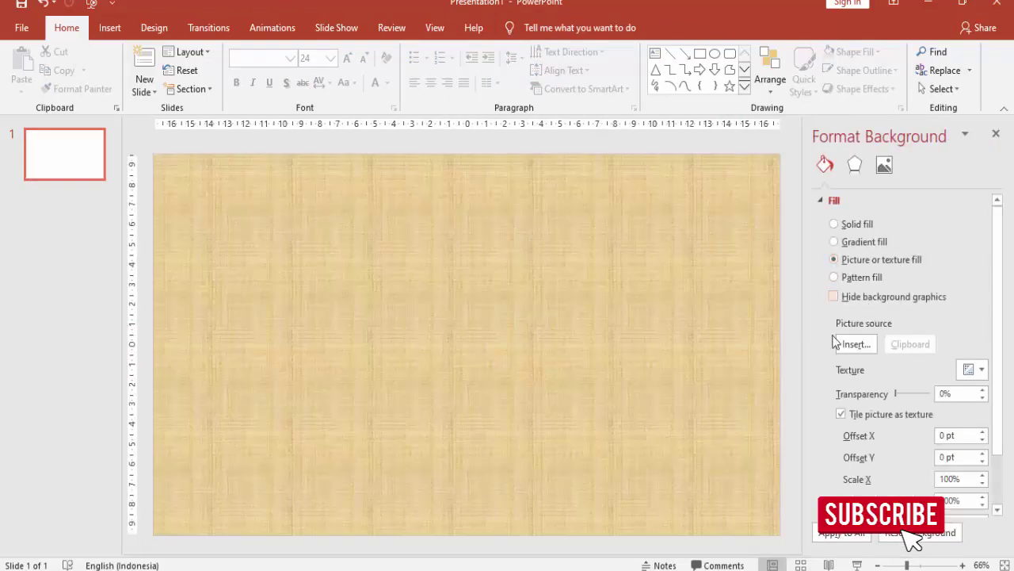
left_click(856, 344)
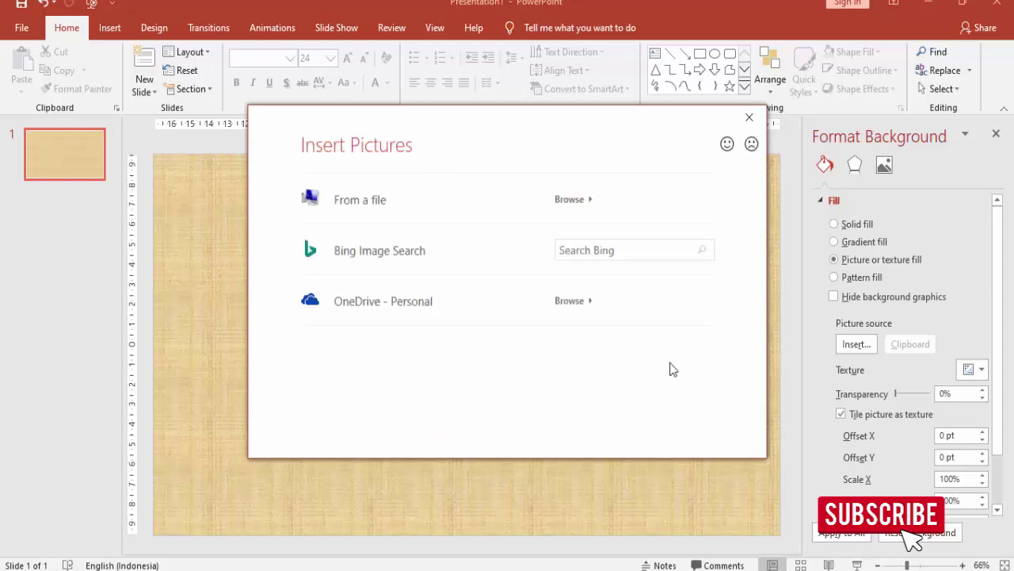
left_click(376, 208)
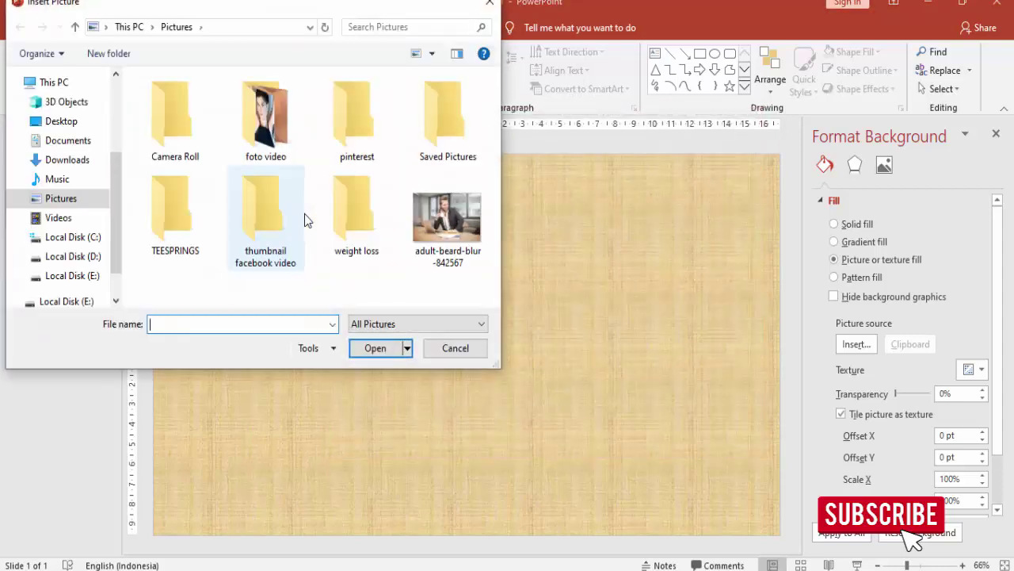
left_click(79, 256)
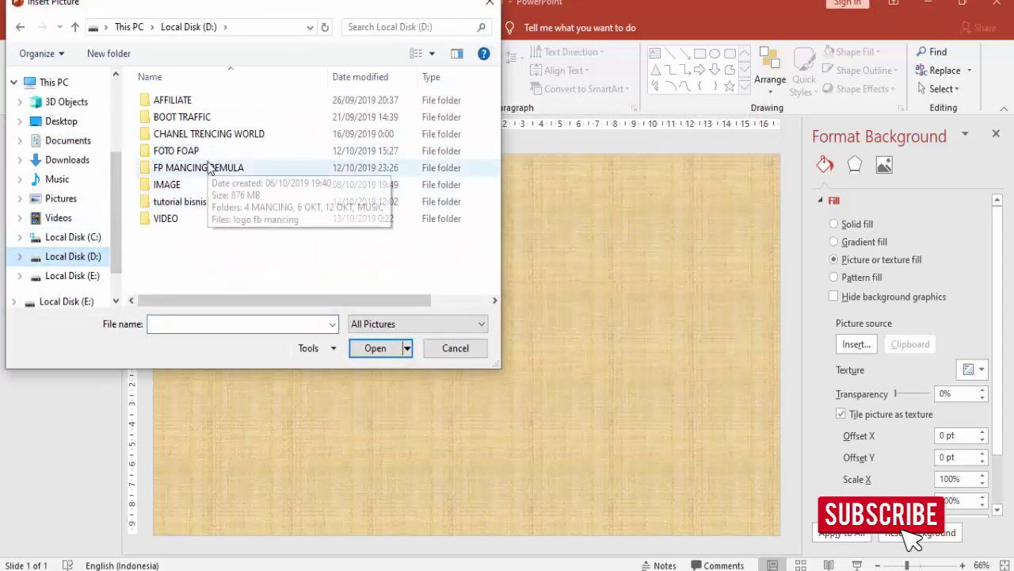
double_click(198, 150)
double_click(170, 117)
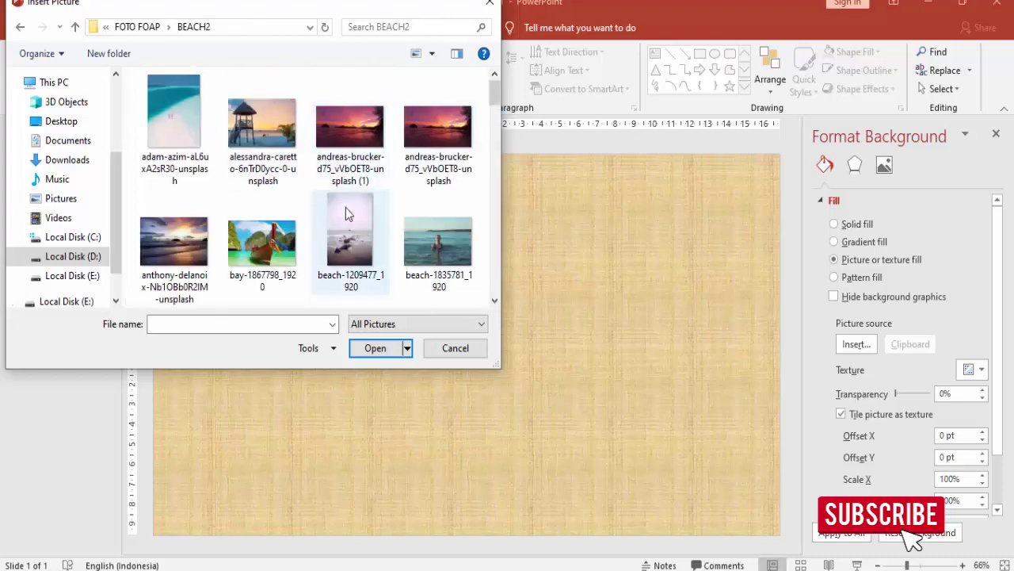
scroll(404, 201, "down", 3)
scroll(404, 201, "down", 2)
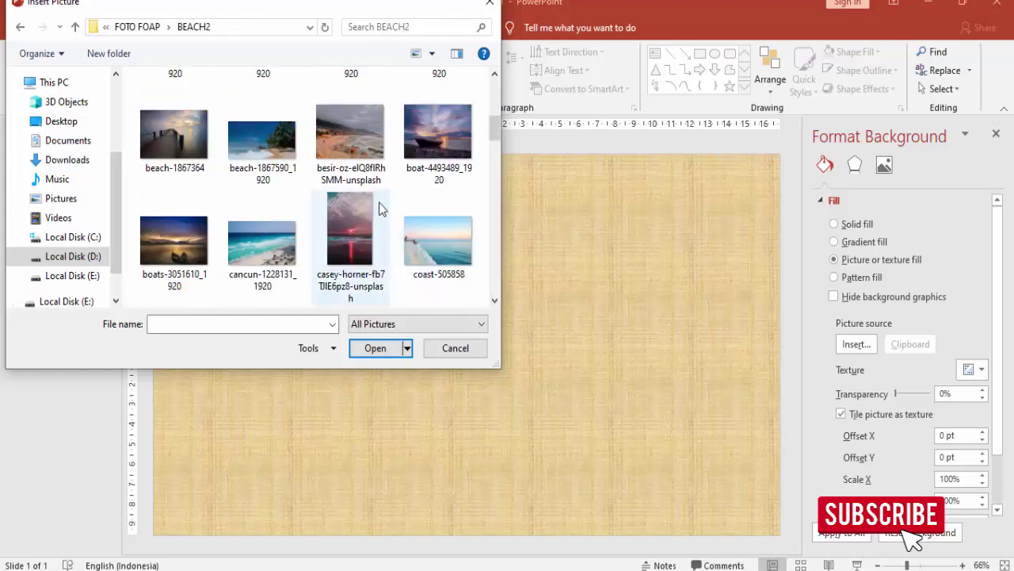
left_click(427, 245)
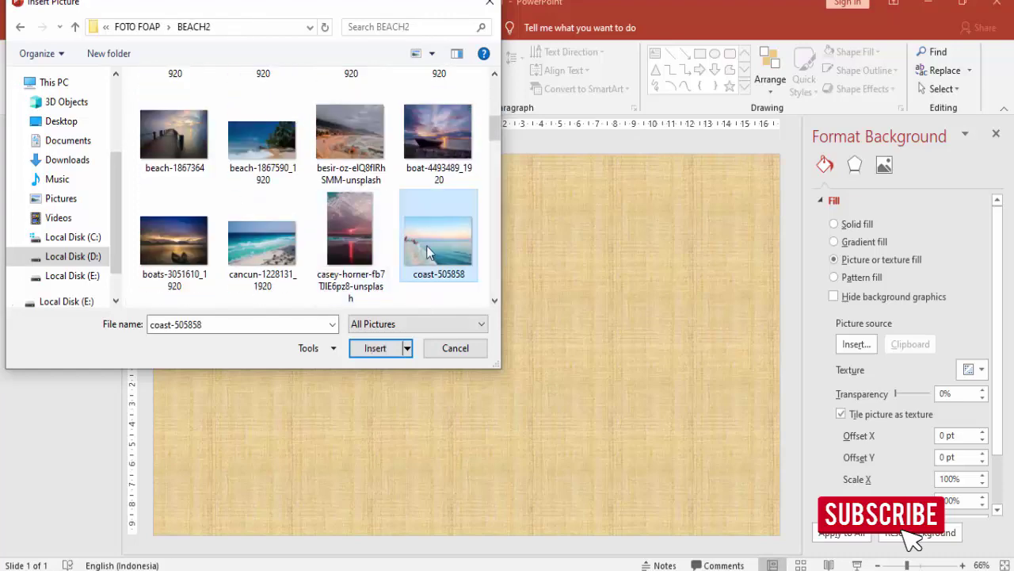
left_click(382, 349)
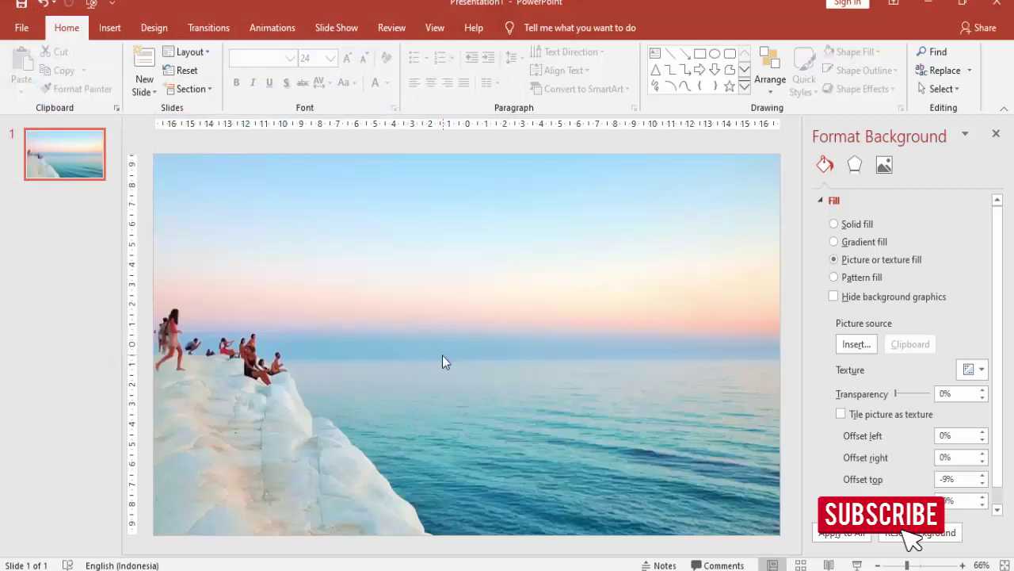
scroll(445, 363, "down", 2)
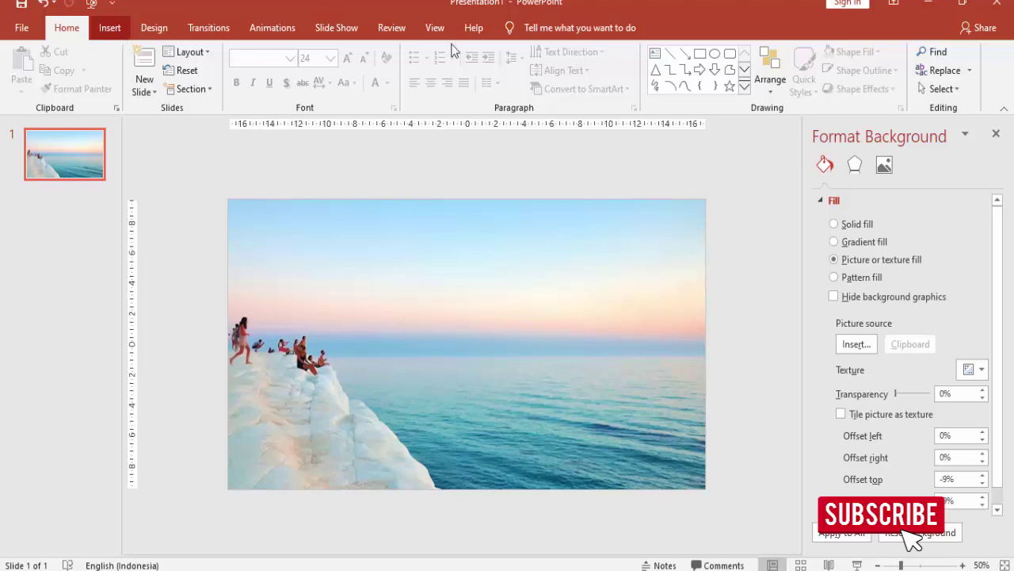
- Add a text box in the sky area reading 'ANIMASI TEKS KEREN'
left_click(115, 29)
left_click(573, 71)
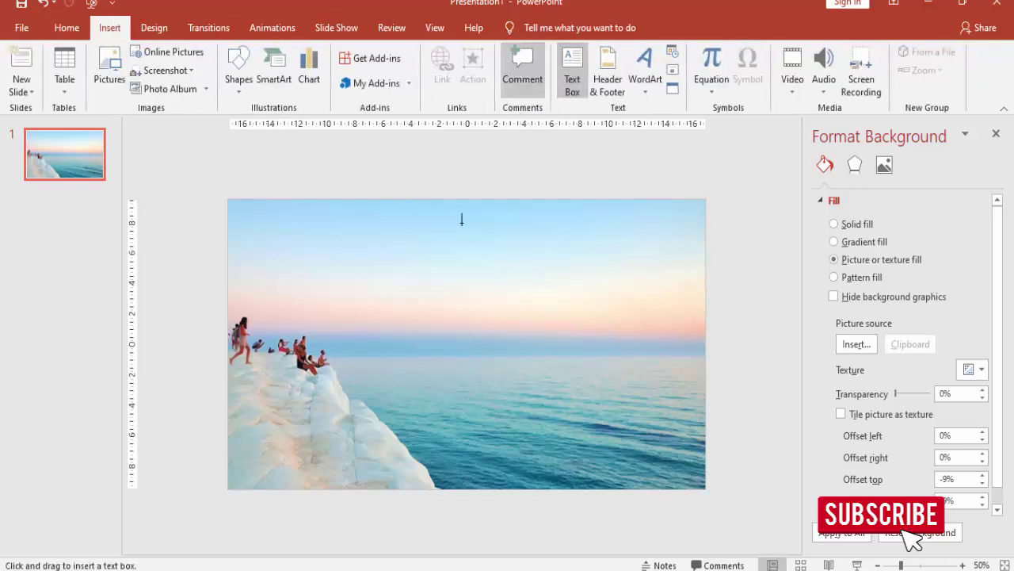
left_click(422, 272)
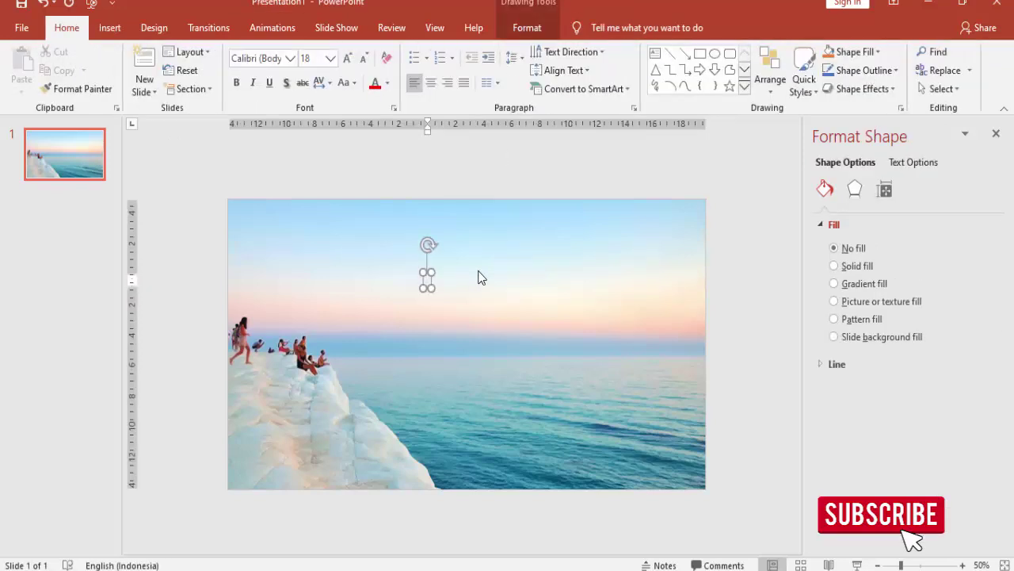
type("ANIMA")
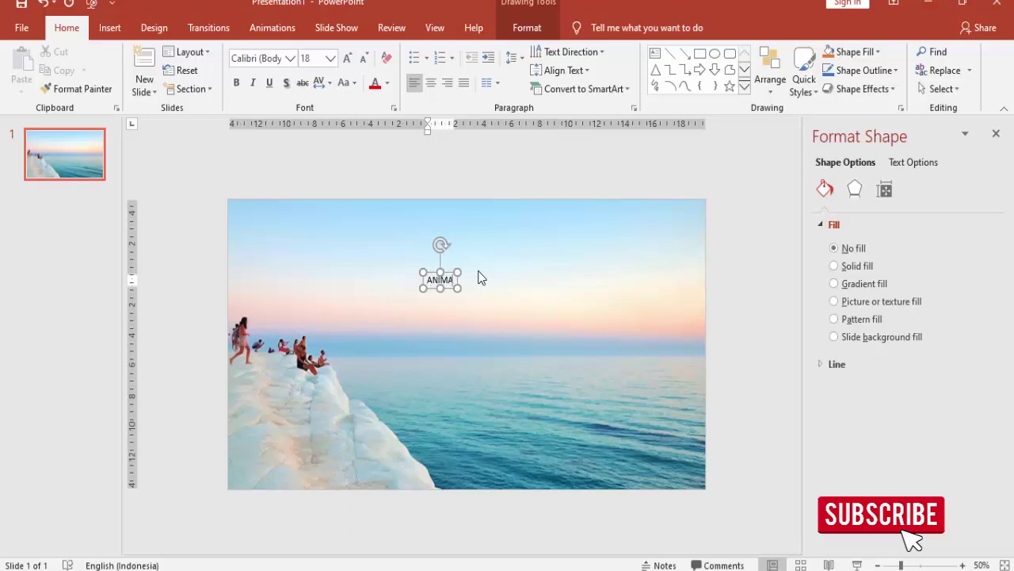
type("SI TEKS KE")
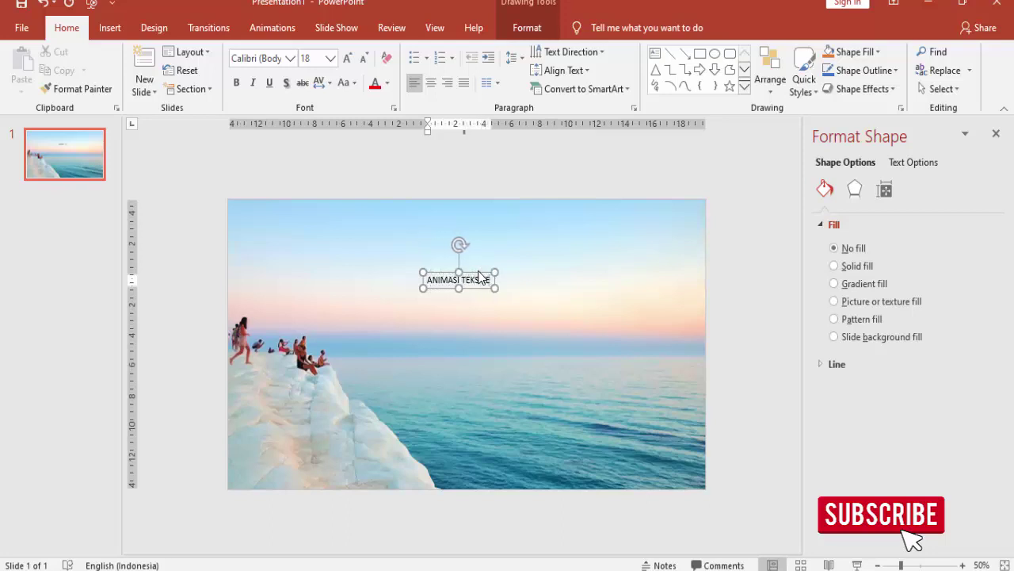
type("REN")
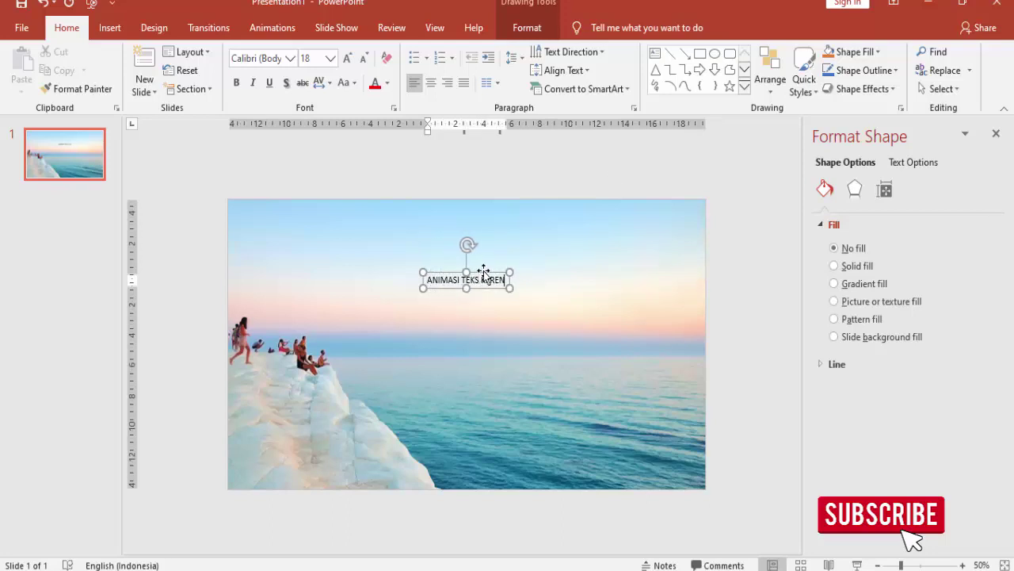
key("Escape")
- Set the title's font to Montserrat at size 48
left_click(269, 63)
type("M")
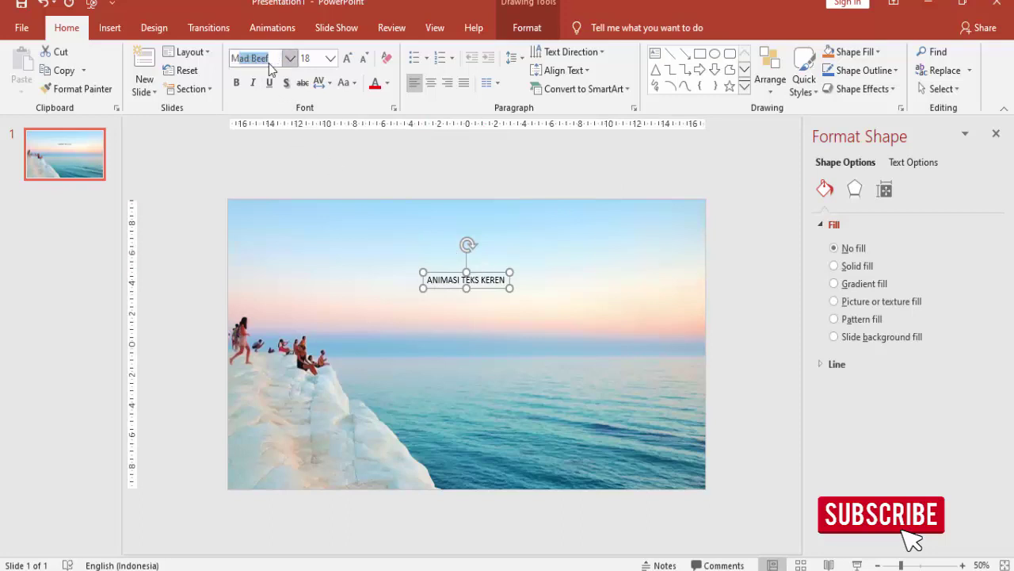
type("onS")
key("BackSpace")
type("tserrat")
key("Return")
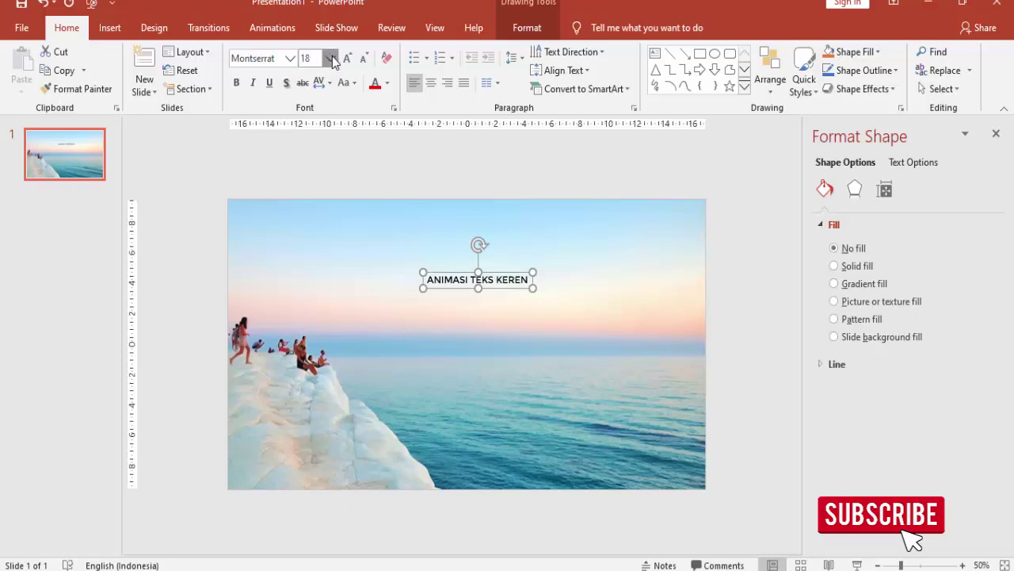
left_click(331, 58)
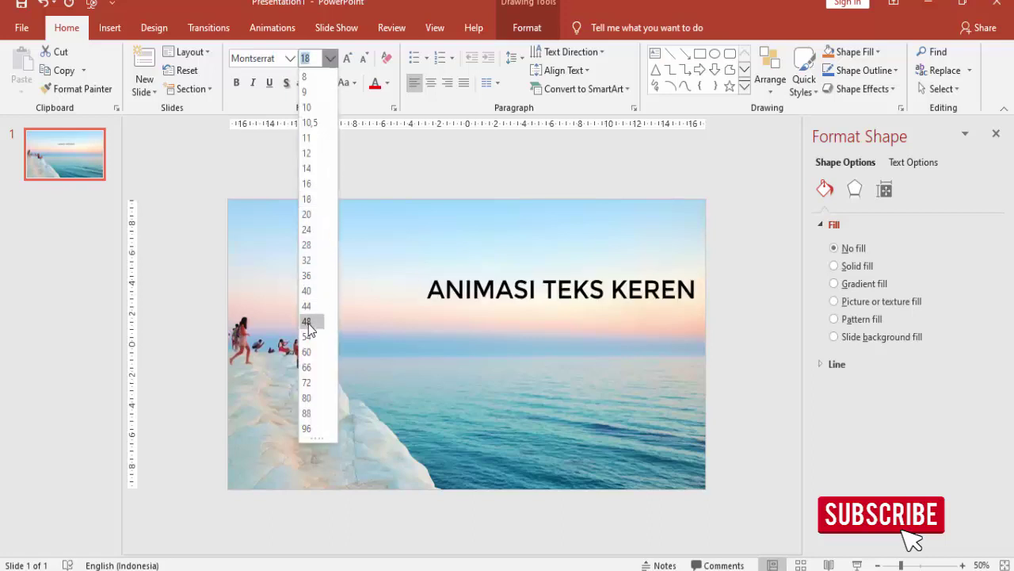
left_click(309, 321)
- Make the title bold italic, move it onto the horizon, and drag a copy above it
left_click(237, 83)
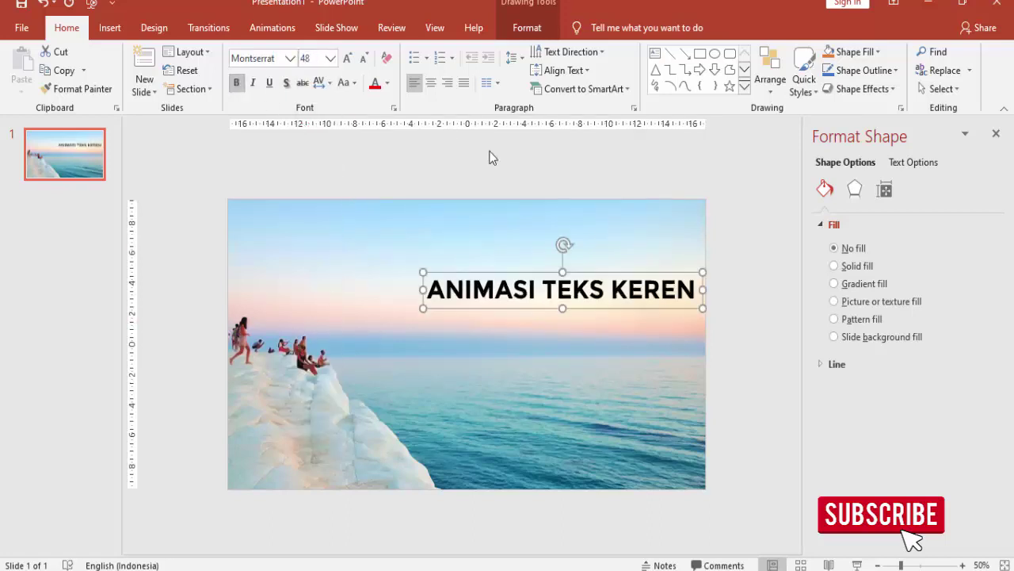
left_click_drag(507, 272, 474, 273)
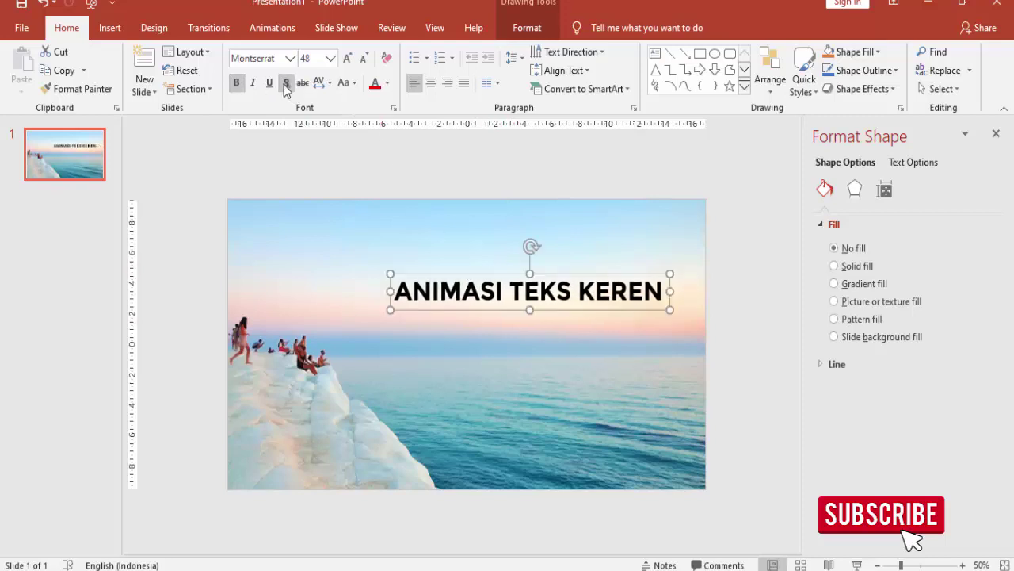
left_click(252, 83)
left_click_drag(490, 275, 478, 309)
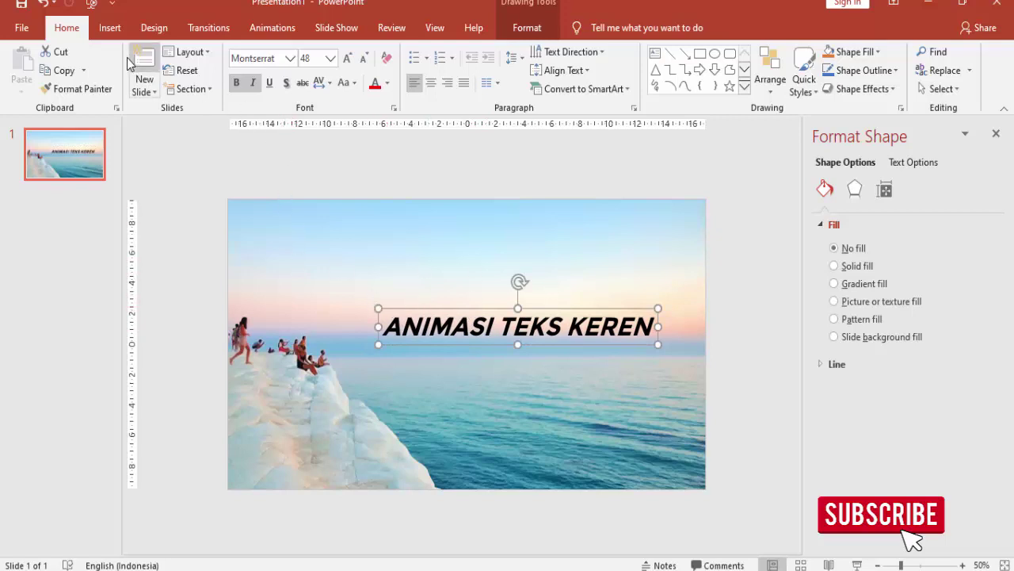
mouse_move(410, 318)
left_mouse_down("ctrl")
mouse_move(294, 263)
mouse_move(493, 264)
left_mouse_up("ctrl")
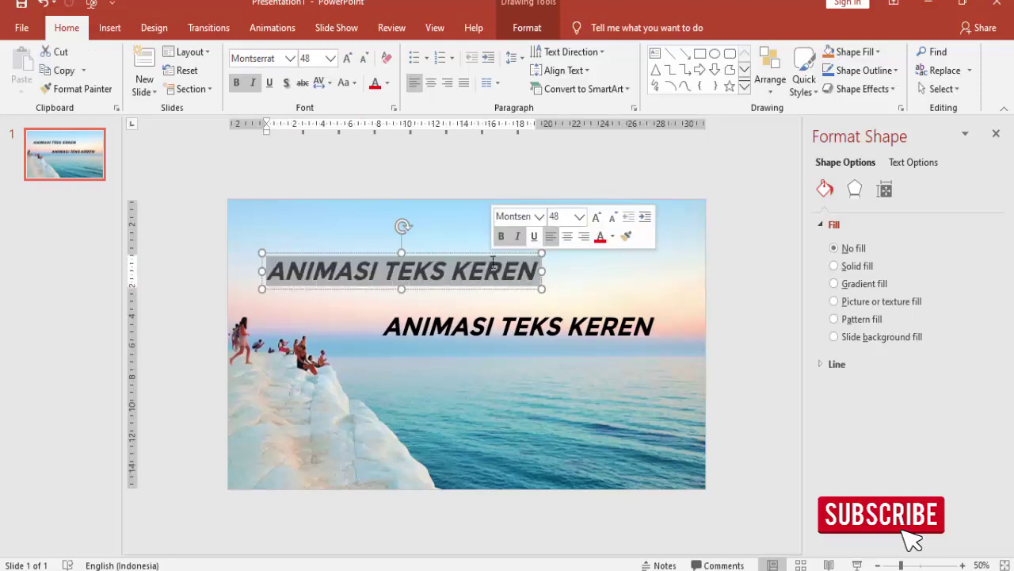
- Change the copy's text to '10' and set its font size to 200
type("10")
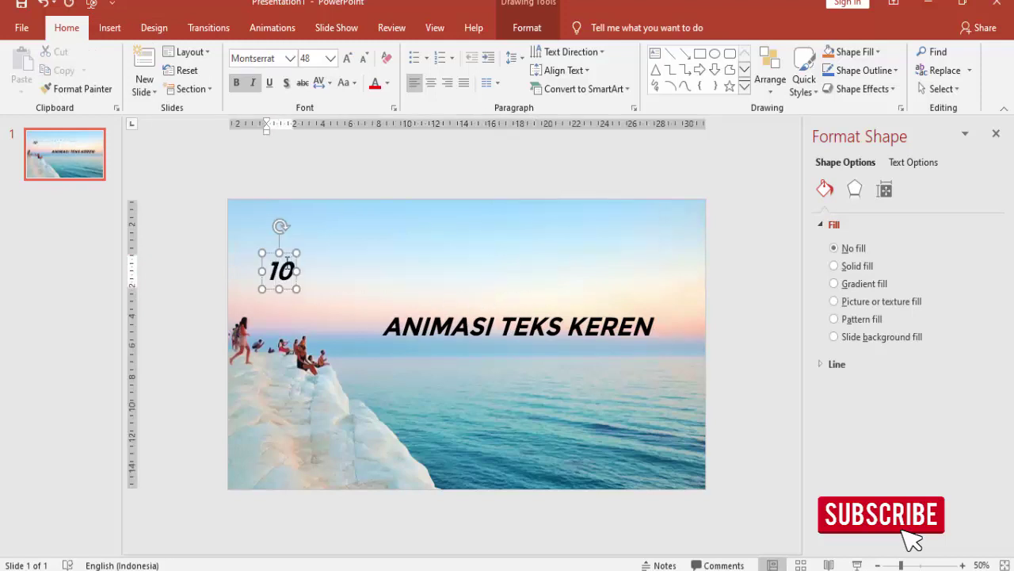
left_click(291, 255)
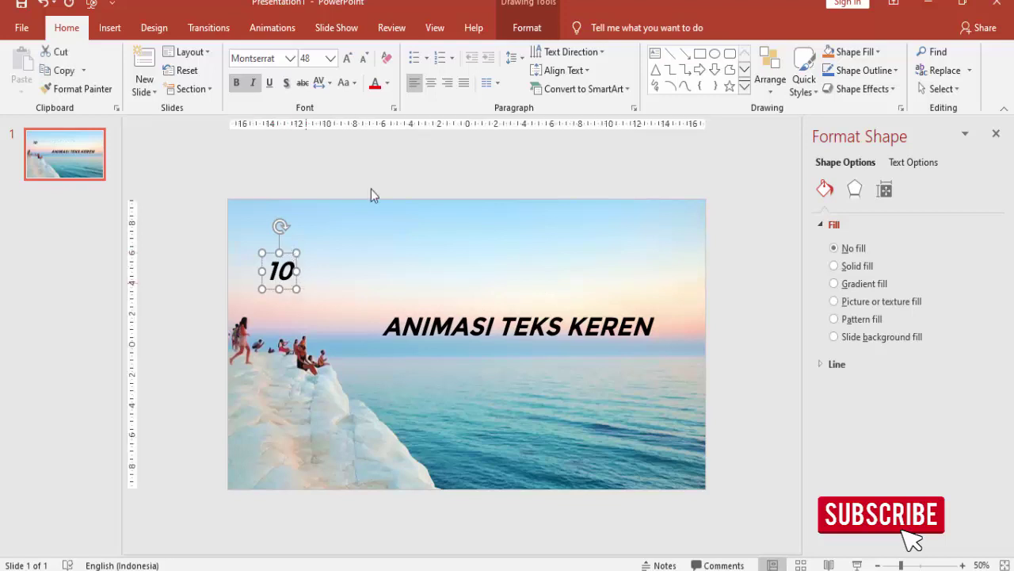
left_click(330, 58)
left_click(307, 428)
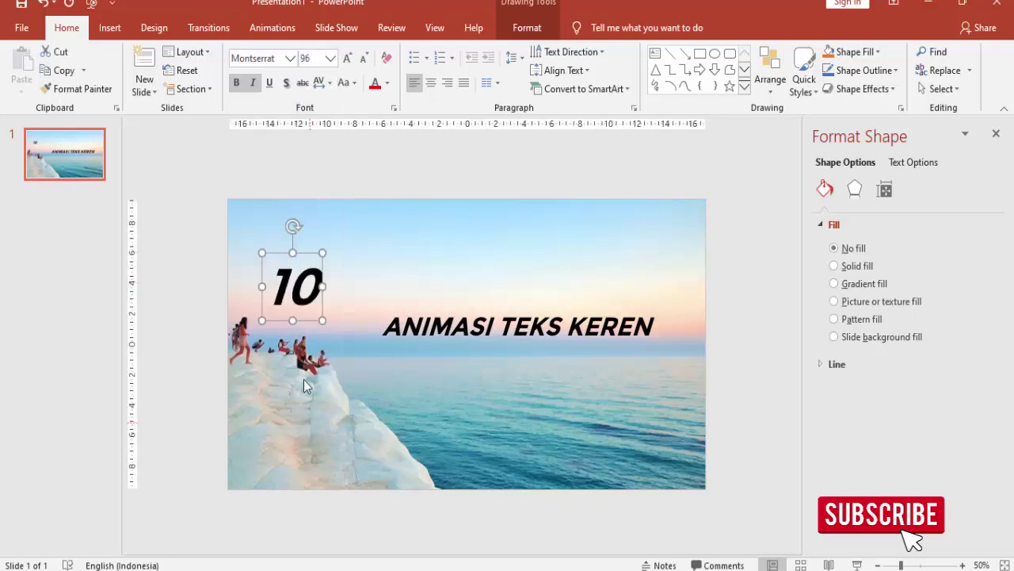
left_click(315, 65)
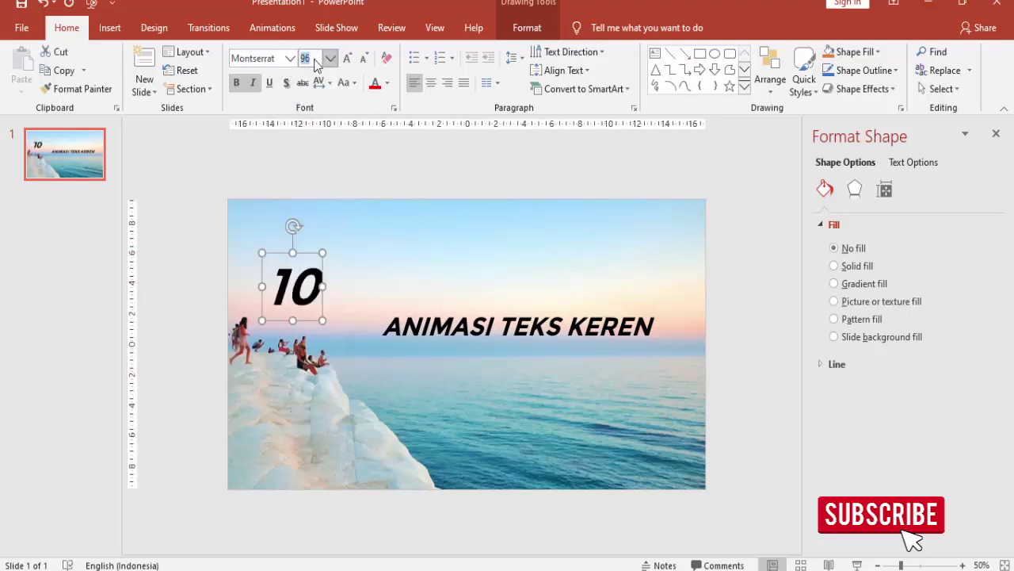
type("200")
key("Return")
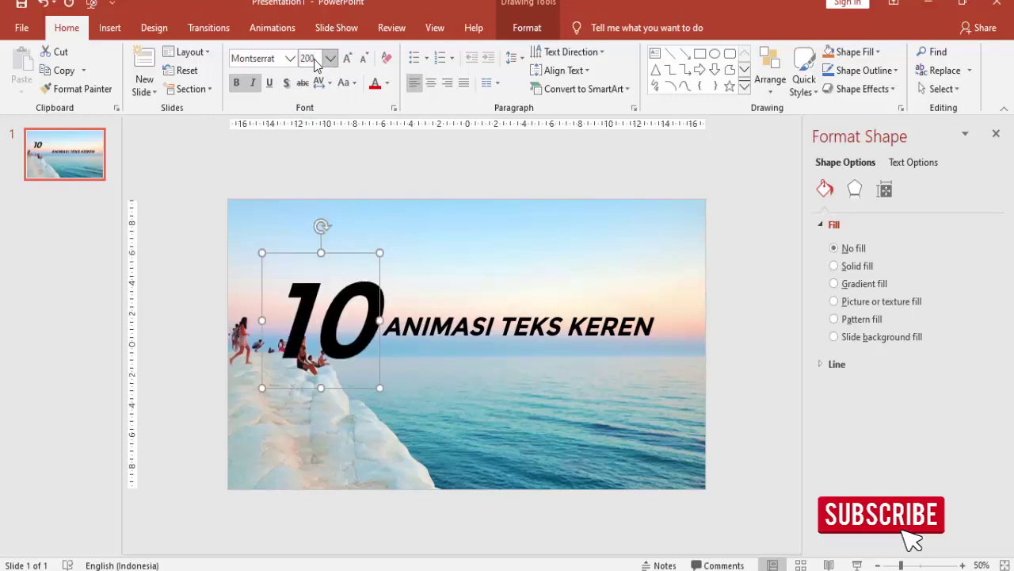
- Position the 10 just left of the ANIMASI TEKS KEREN line, nudging both into alignment
left_click_drag(340, 256, 333, 278)
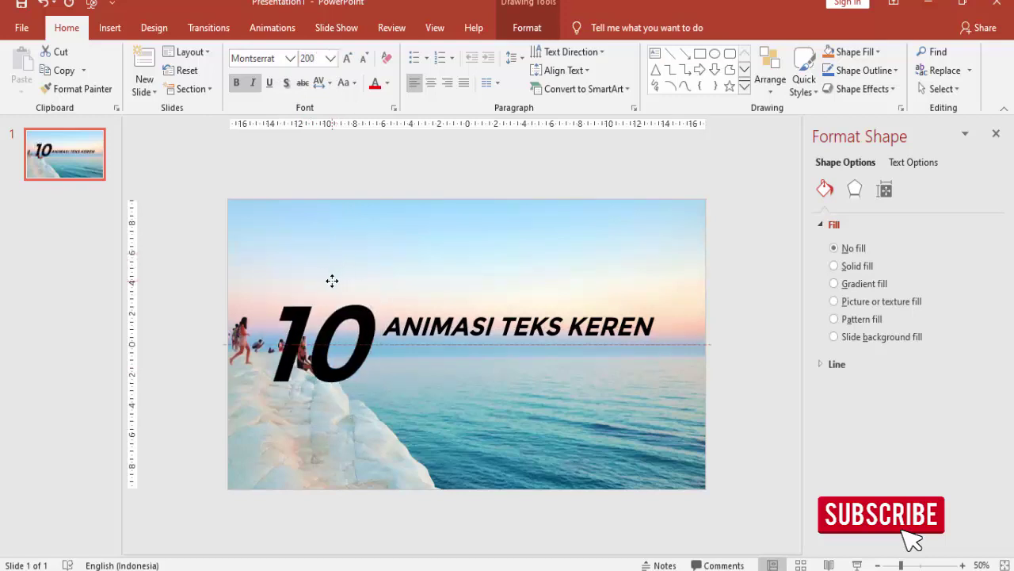
left_click(458, 310)
left_click_drag(435, 306, 442, 306)
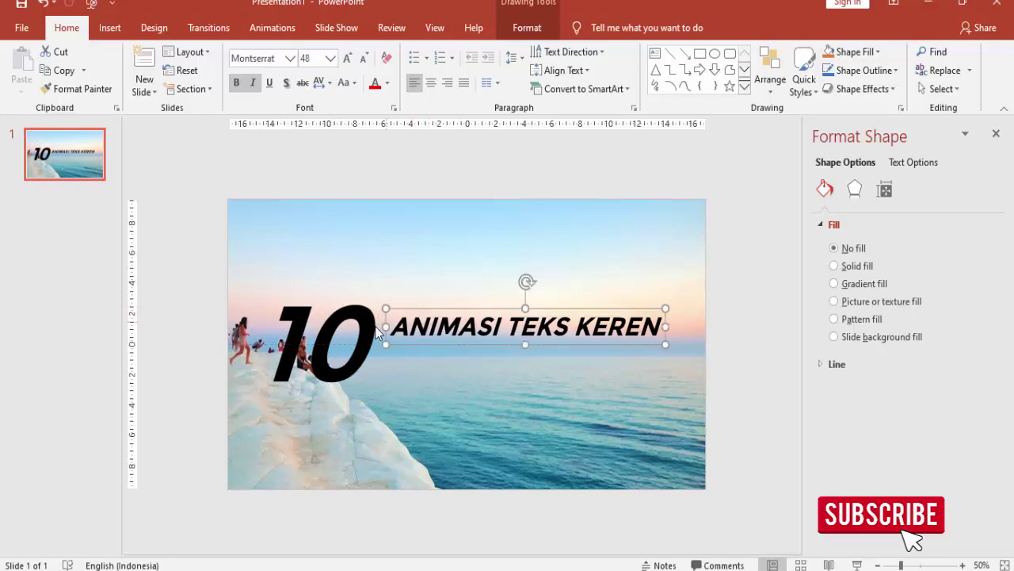
left_click(369, 313)
left_click_drag(355, 280, 362, 280)
- Copy the title line below itself and retype the copy as 'UNTUK JUDUL'
left_click(469, 311)
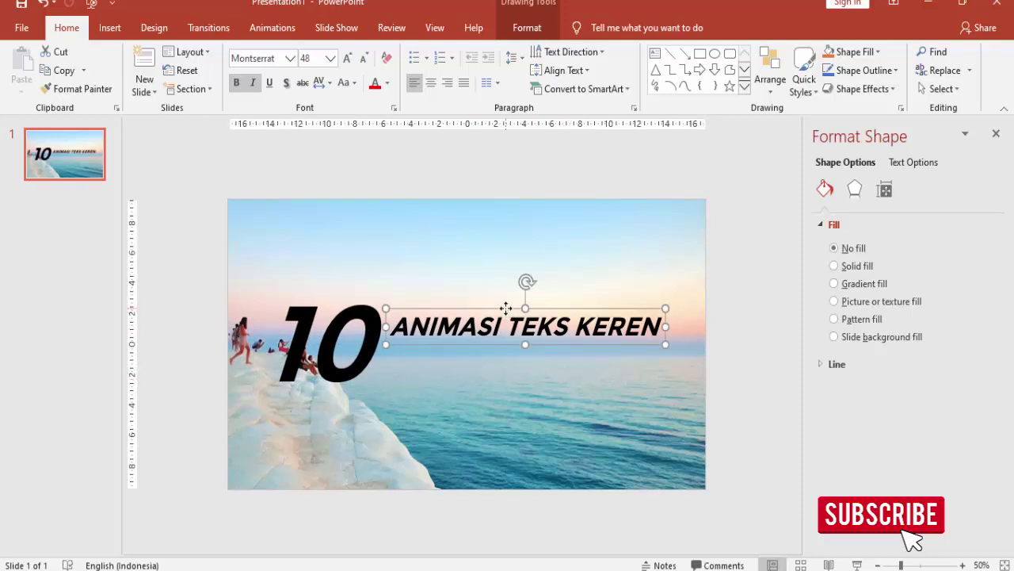
left_click_drag(506, 308, 484, 336)
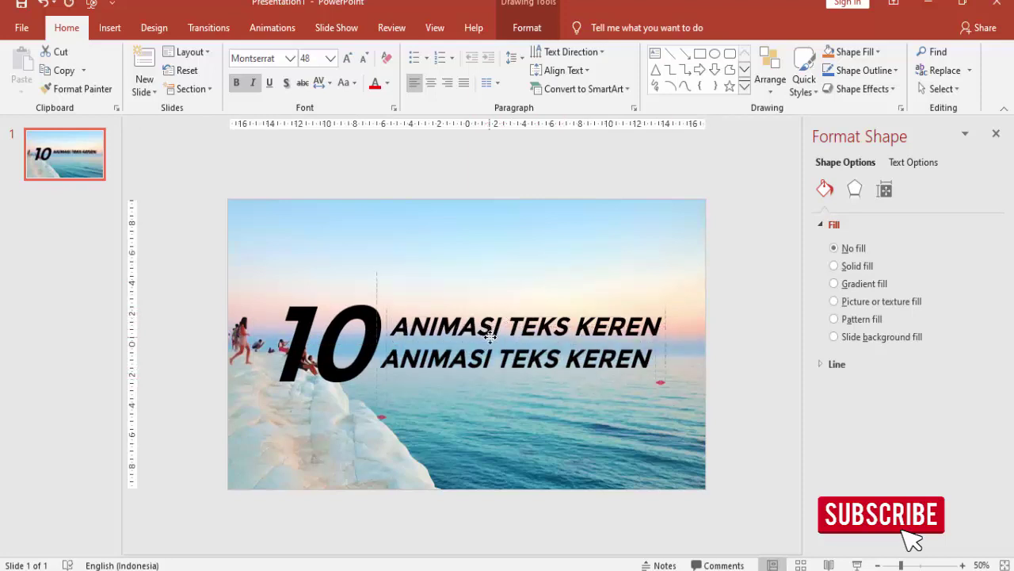
left_click_drag(491, 336, 485, 338)
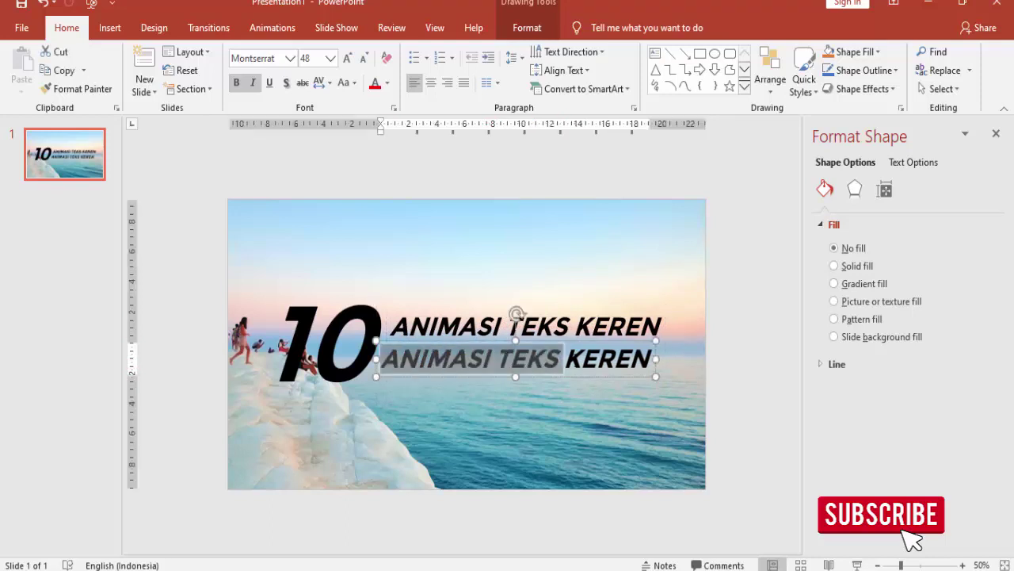
left_click_drag(562, 359, 615, 359)
type("UNT")
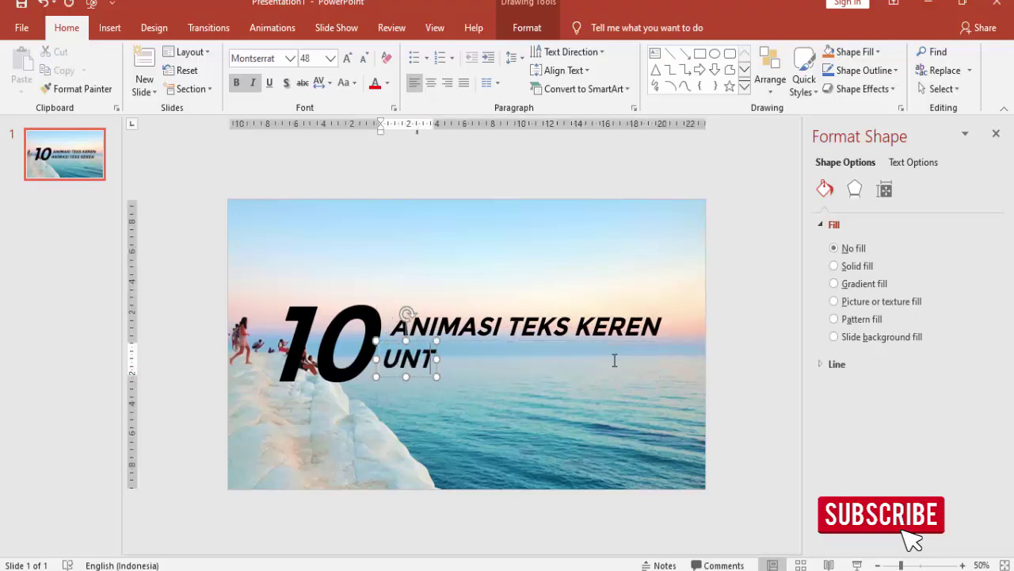
type("UK JUDUL")
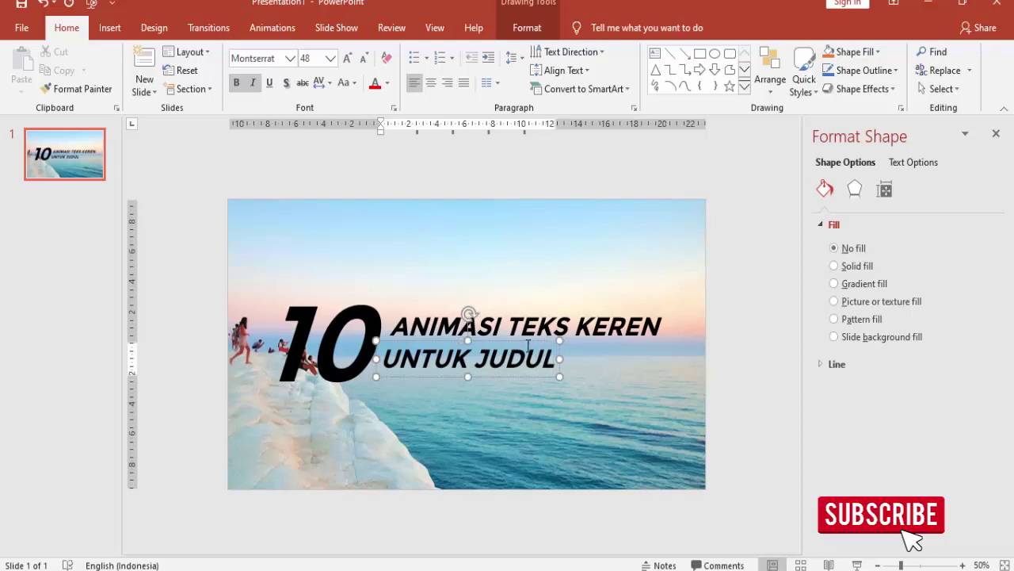
left_click_drag(529, 343, 529, 334)
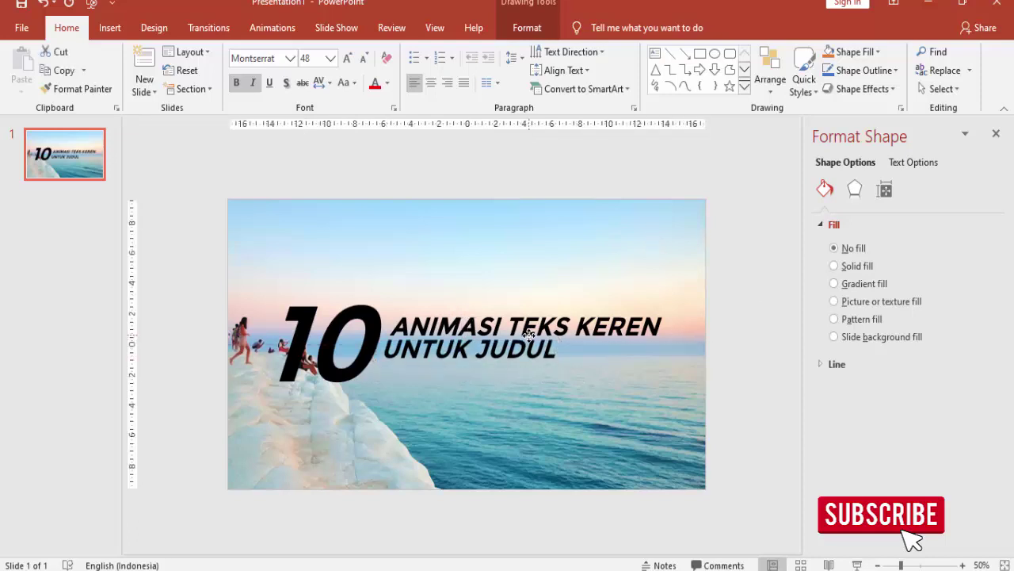
- Duplicate UNTUK JUDUL above the title at size 32, retyped as 'MEMBUAT PRESENTASI KEREN'
left_click_drag(528, 335, 531, 339)
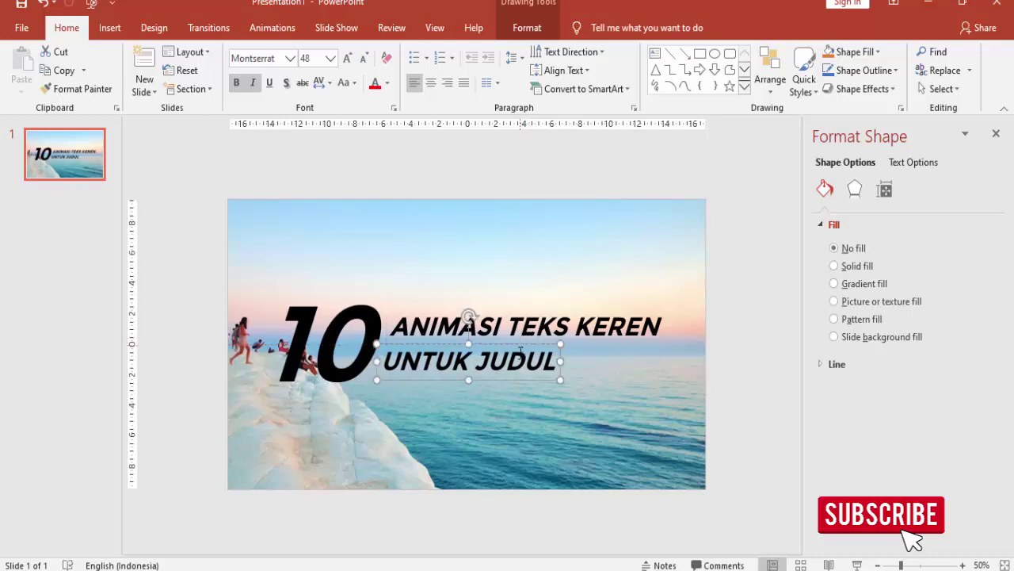
key("ctrl+d")
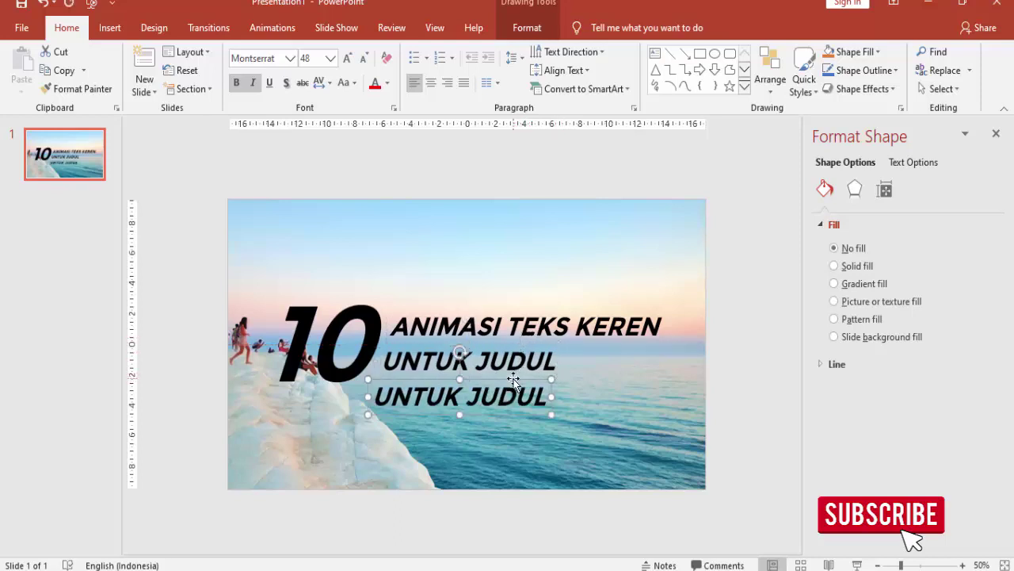
left_click_drag(514, 379, 540, 265)
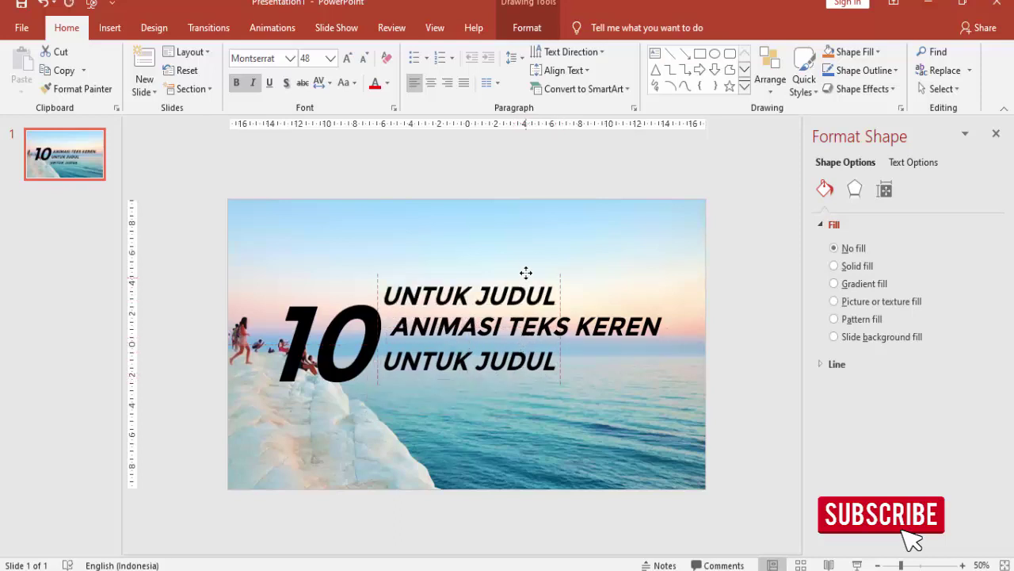
left_click(330, 59)
left_click(315, 256)
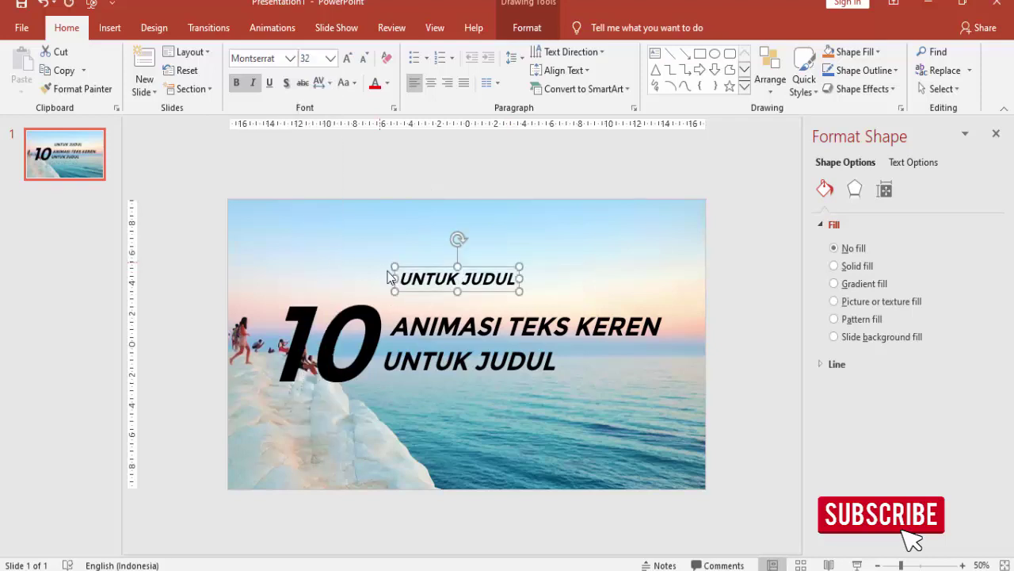
left_click_drag(408, 279, 499, 278)
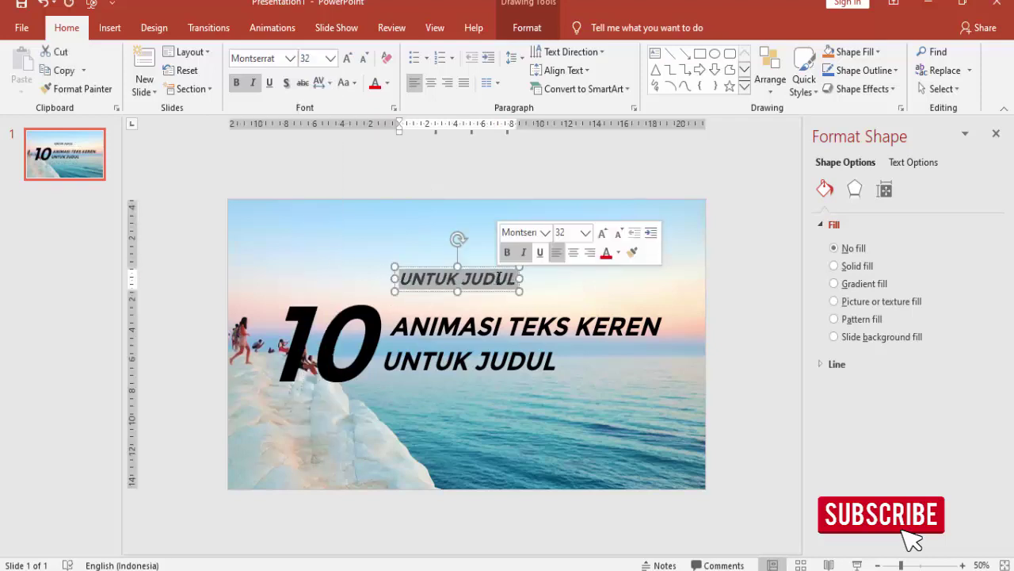
type("MEMBUT")
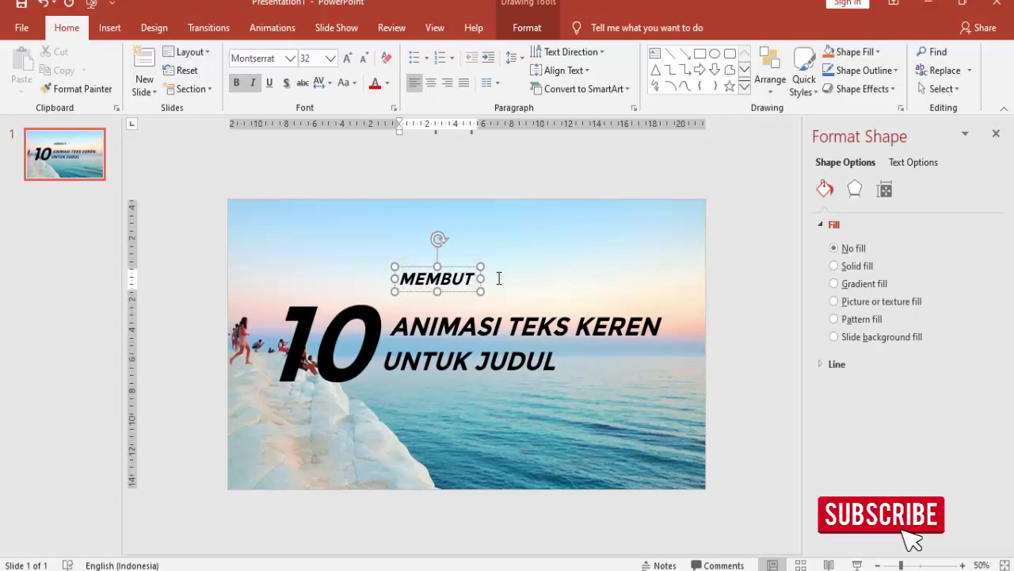
key("BackSpace")
type("AT PRES")
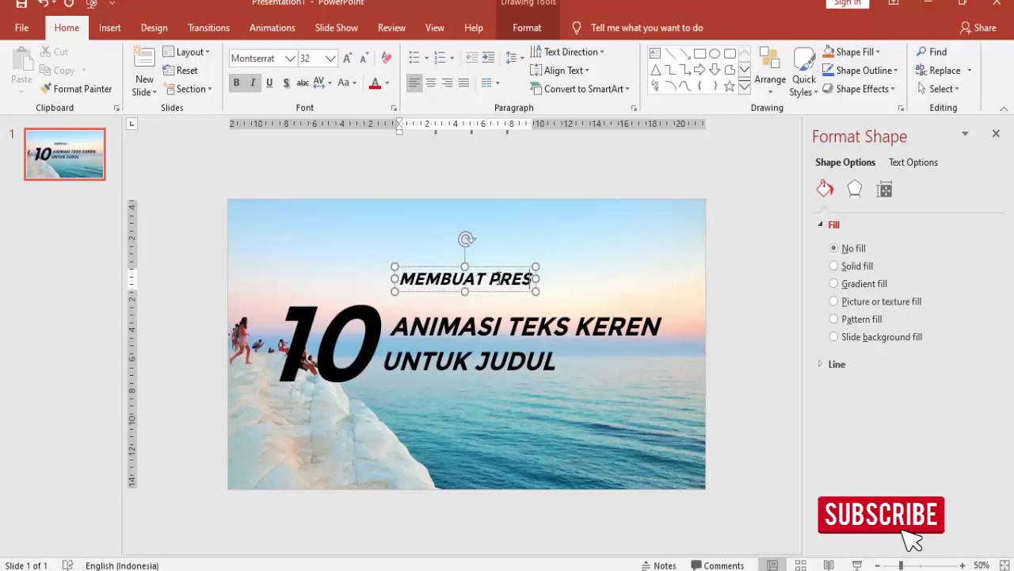
type("ENTASI ")
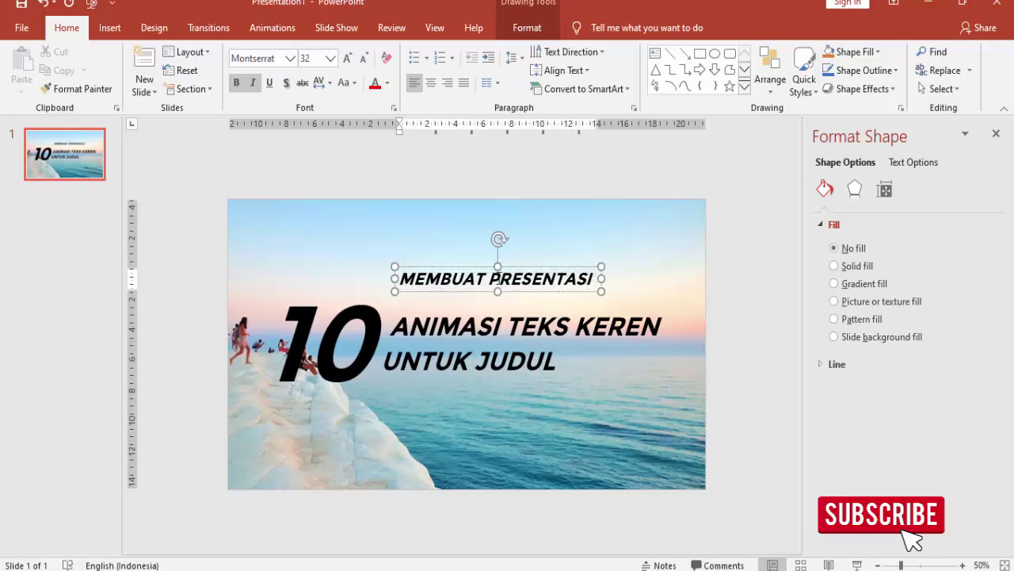
type("KEREN")
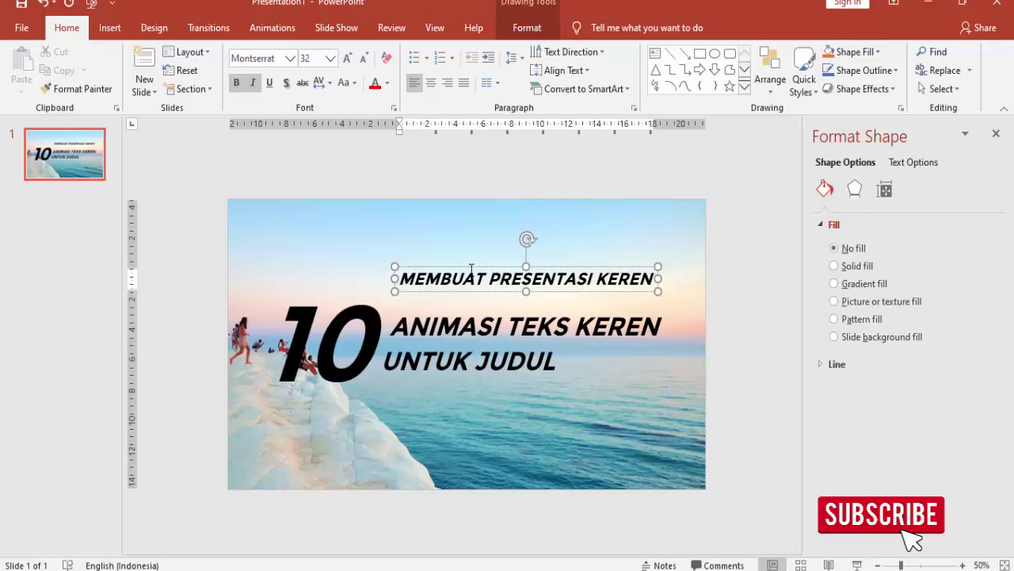
- Place a copy at the bottom-left with the author's name, and nudge the 10 up
mouse_move(471, 269)
left_mouse_down()
mouse_move(464, 287)
mouse_move(504, 233)
mouse_move(350, 411)
left_mouse_up()
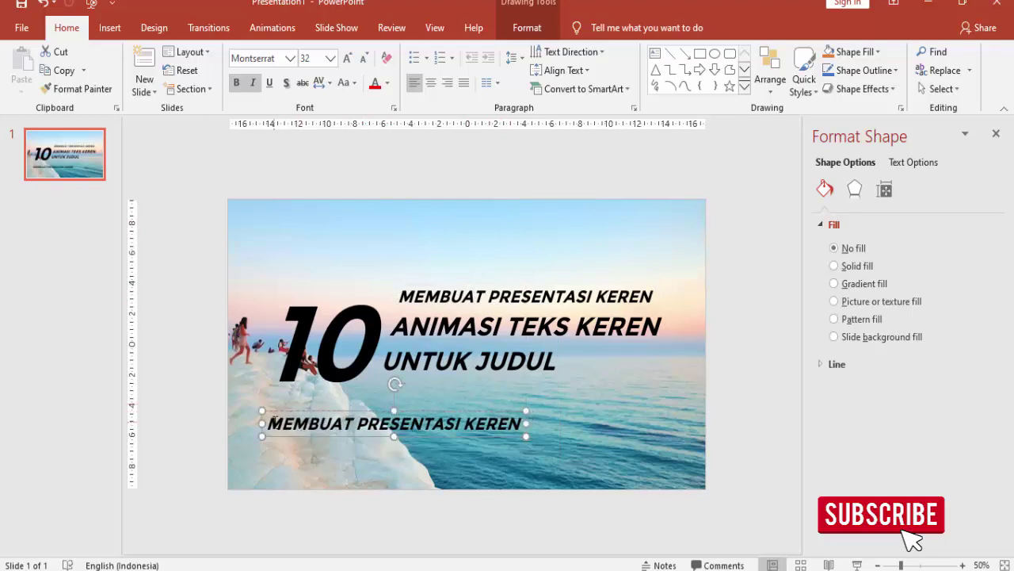
left_click_drag(269, 424, 525, 421)
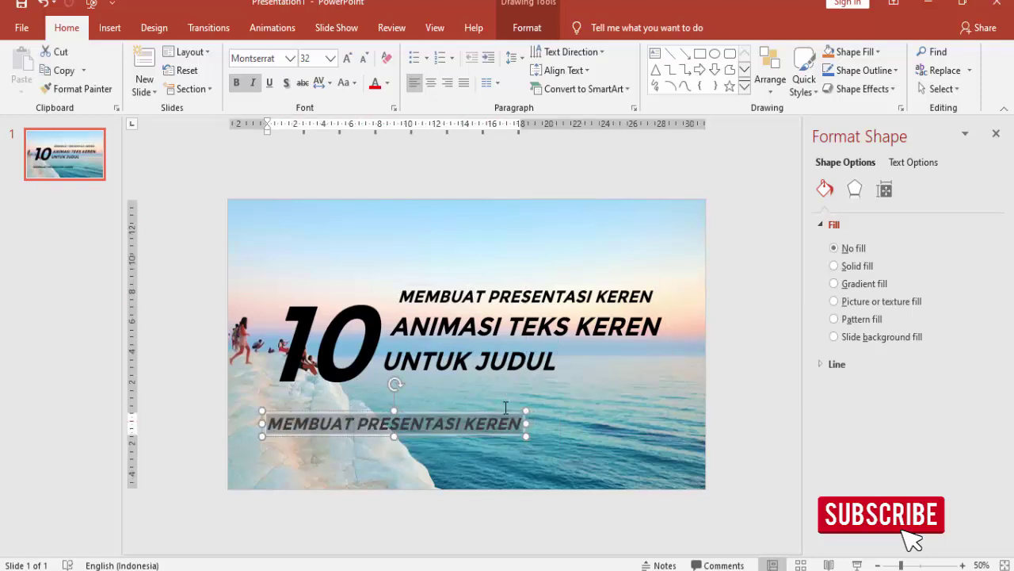
type("YATNO SUPR")
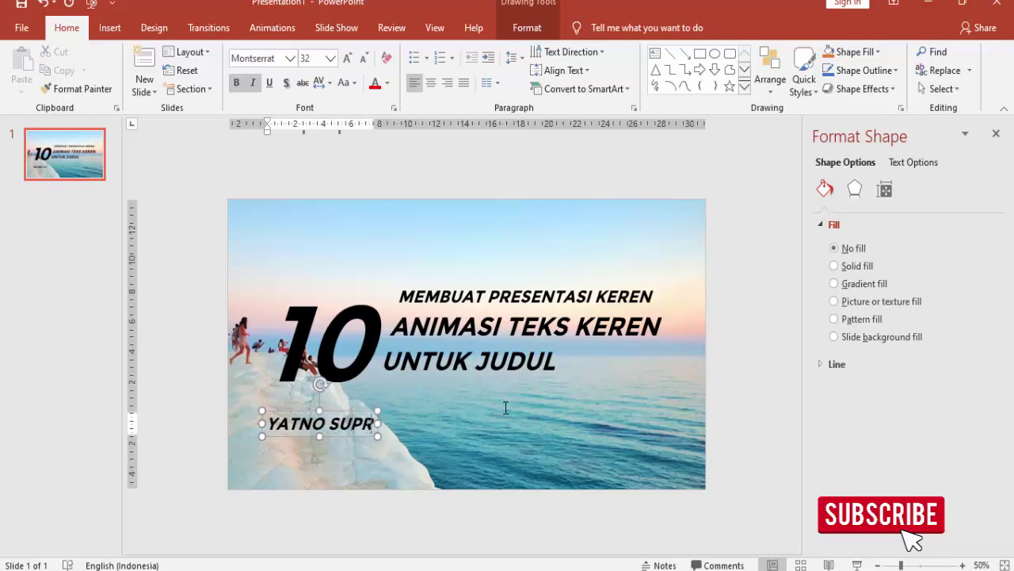
type("IADI")
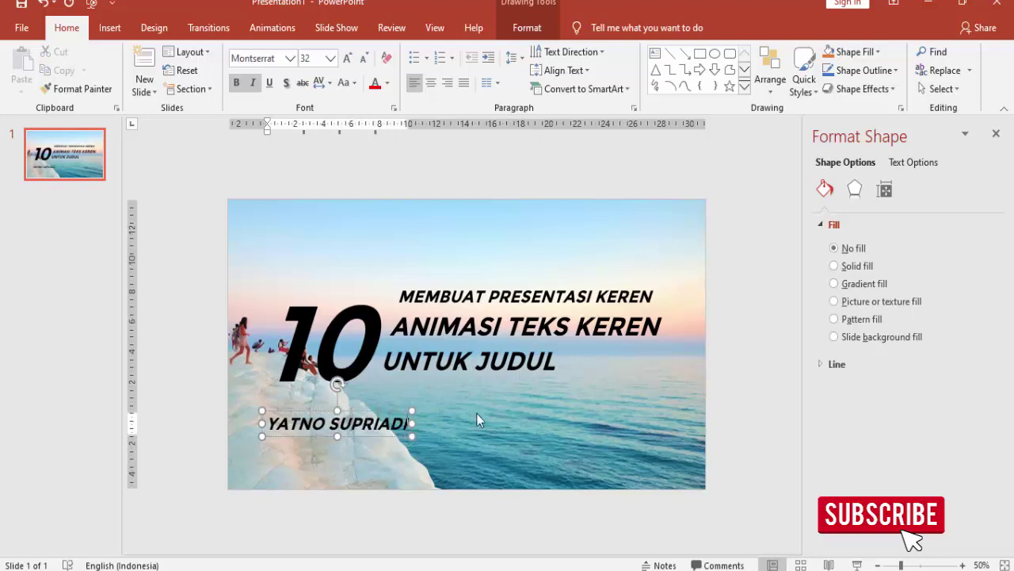
left_click_drag(393, 415, 387, 408)
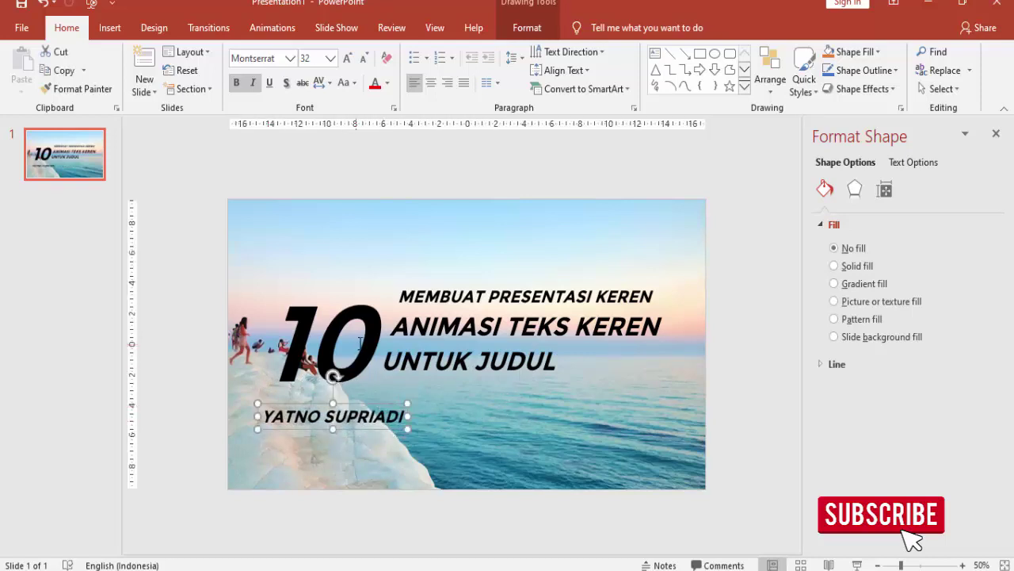
left_click(351, 278)
left_click_drag(351, 282, 350, 275)
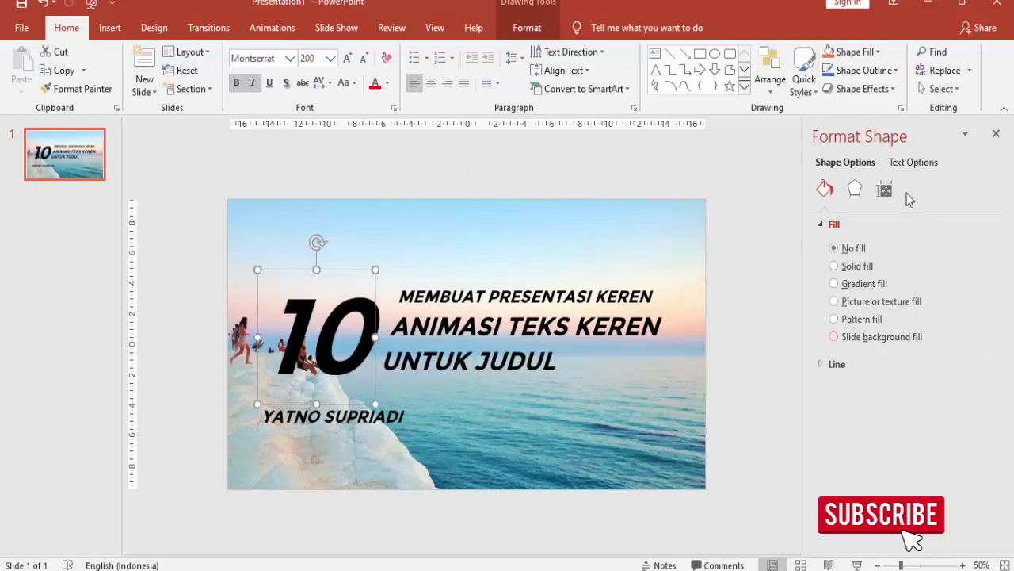
- Give the 10 a gradient text fill with a dark red left stop
left_click(908, 165)
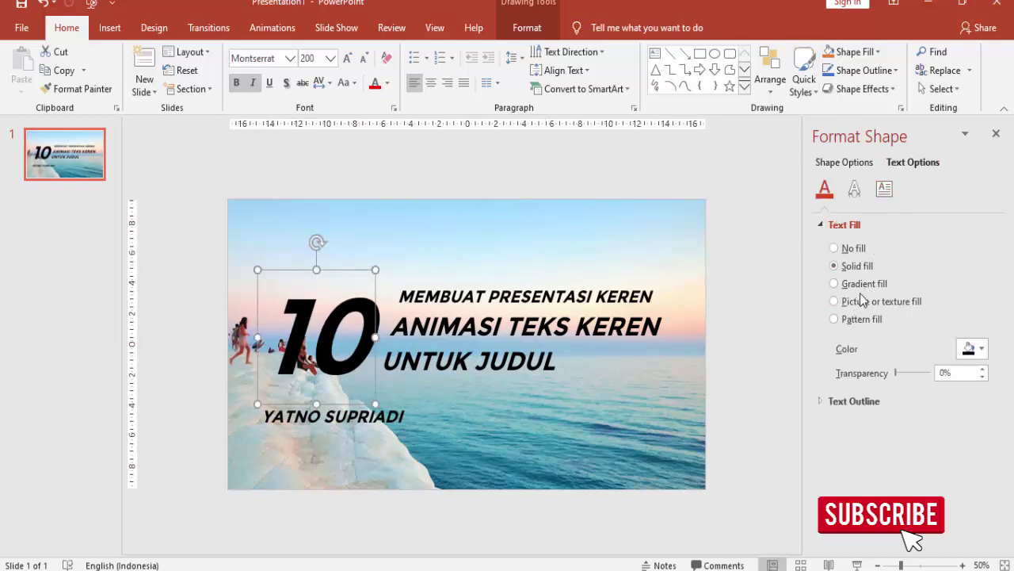
left_click(847, 284)
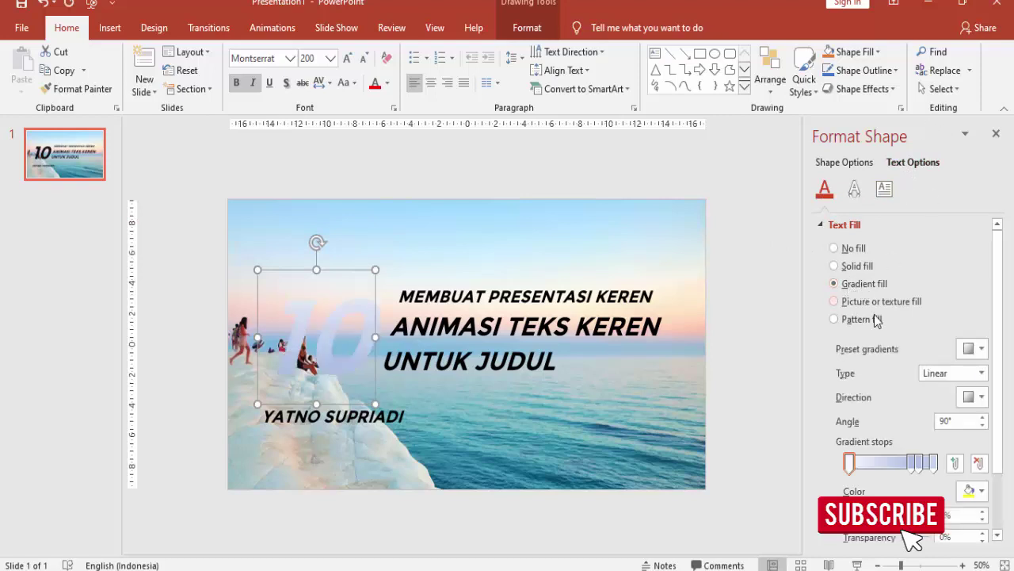
left_click(912, 464)
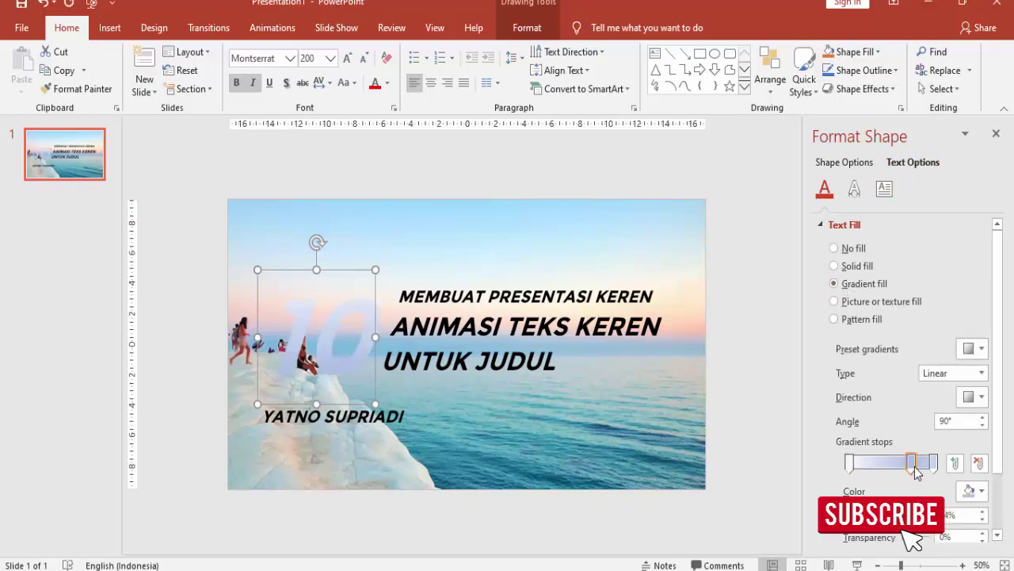
left_click_drag(916, 470, 910, 472)
left_click(849, 462)
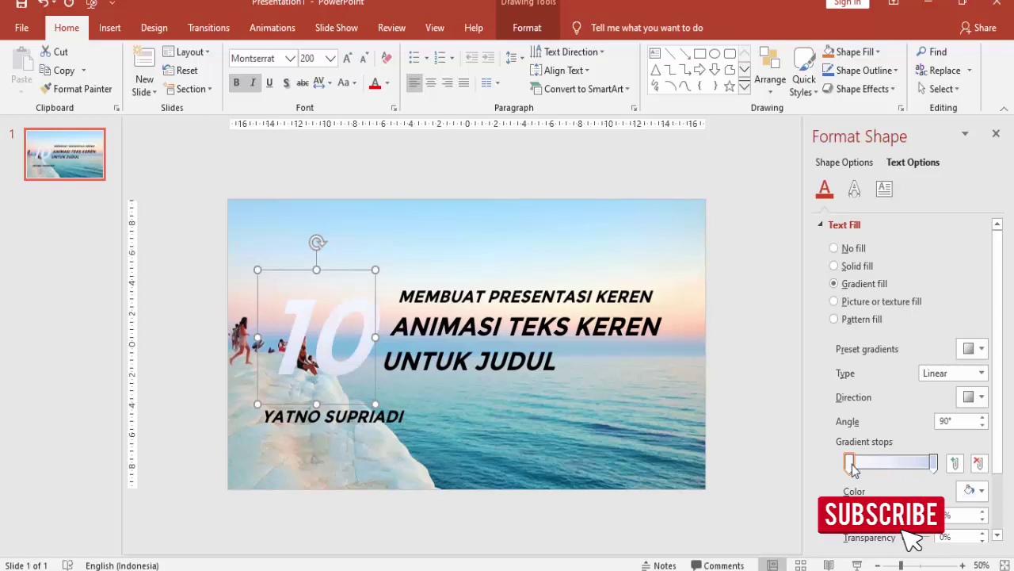
left_click(973, 491)
left_click(890, 441)
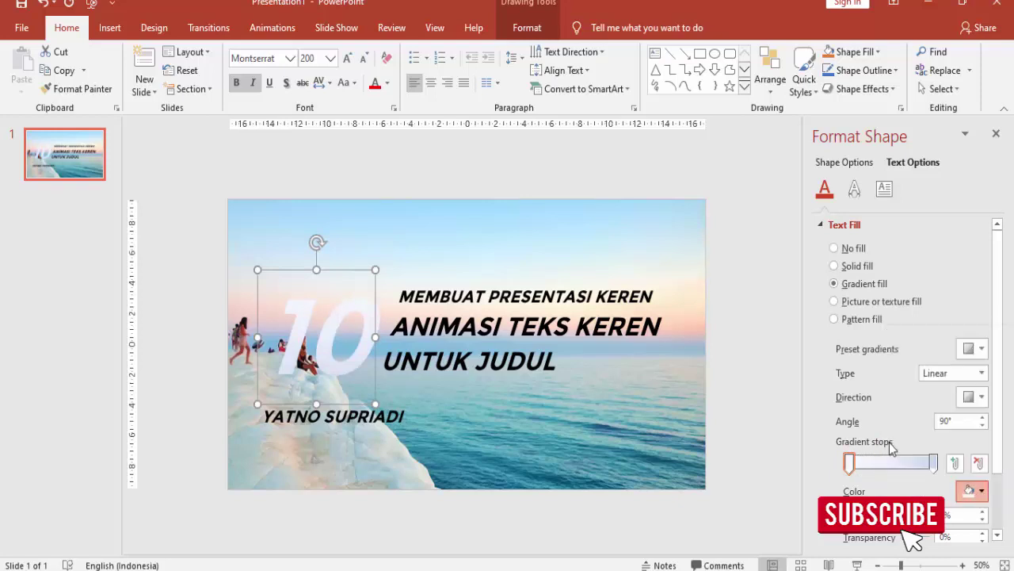
- Set the right gradient stop to a vivid custom magenta
left_click(935, 465)
left_click(974, 490)
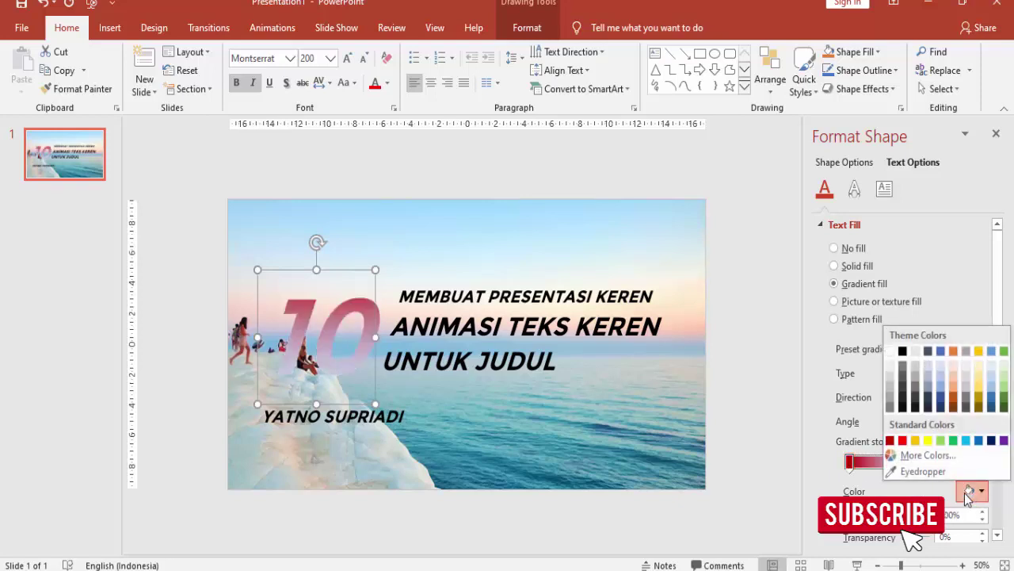
left_click(949, 461)
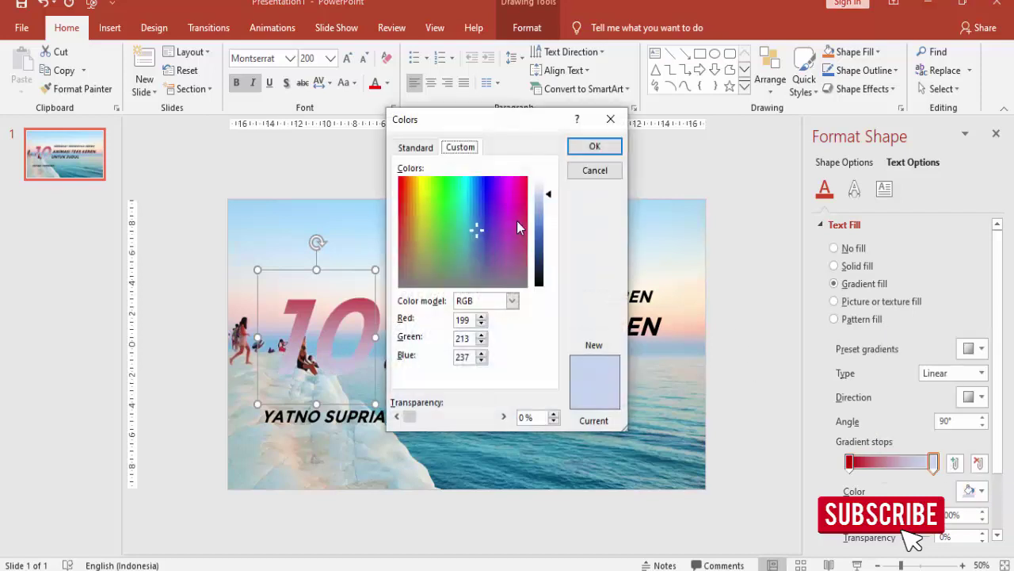
left_click(517, 191)
left_click(505, 185)
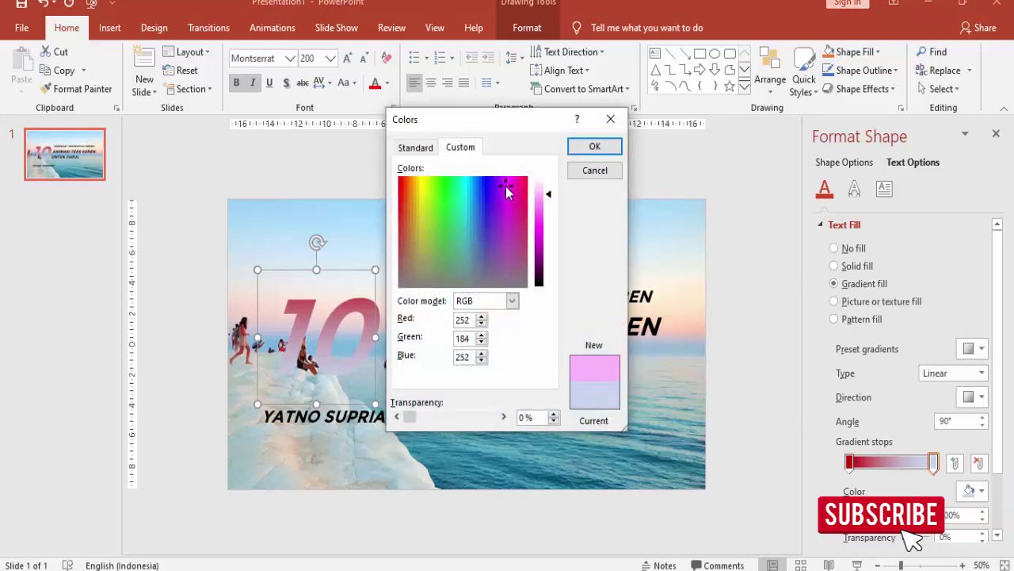
left_click_drag(542, 239, 553, 220)
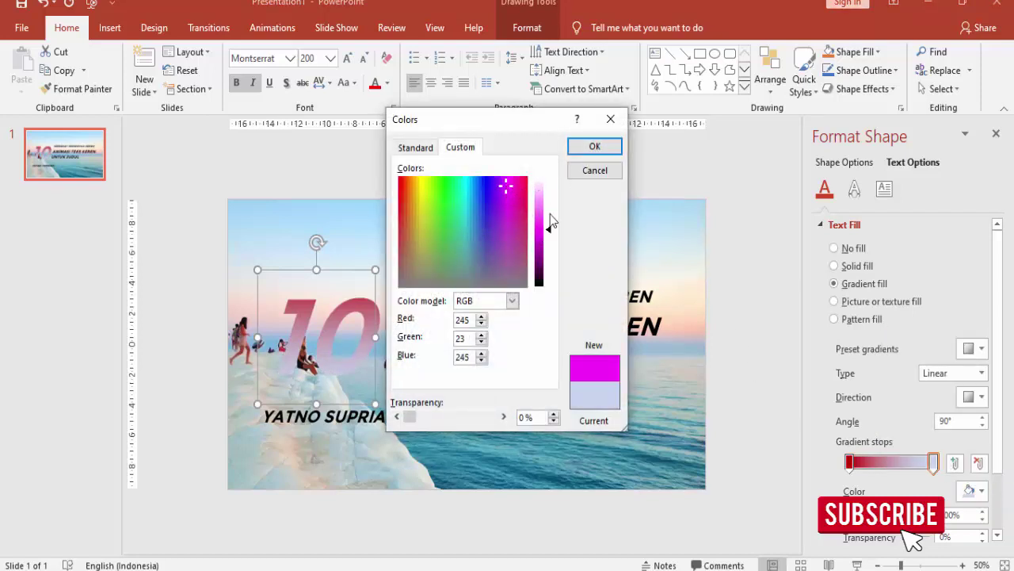
left_click(594, 146)
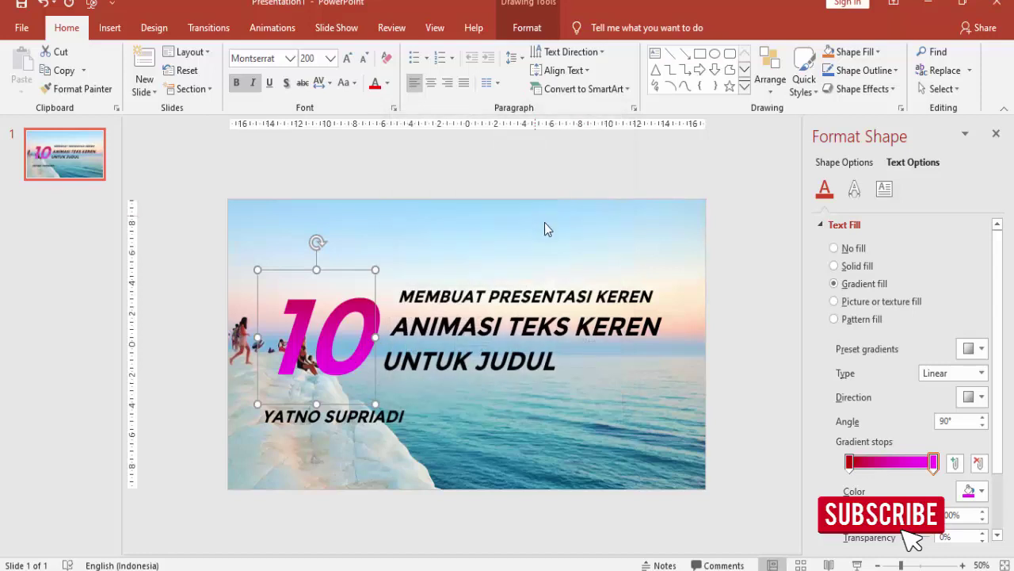
- Set the left stop to a bright custom red and widen the red portion
left_click(849, 465)
left_click(969, 491)
left_click(921, 459)
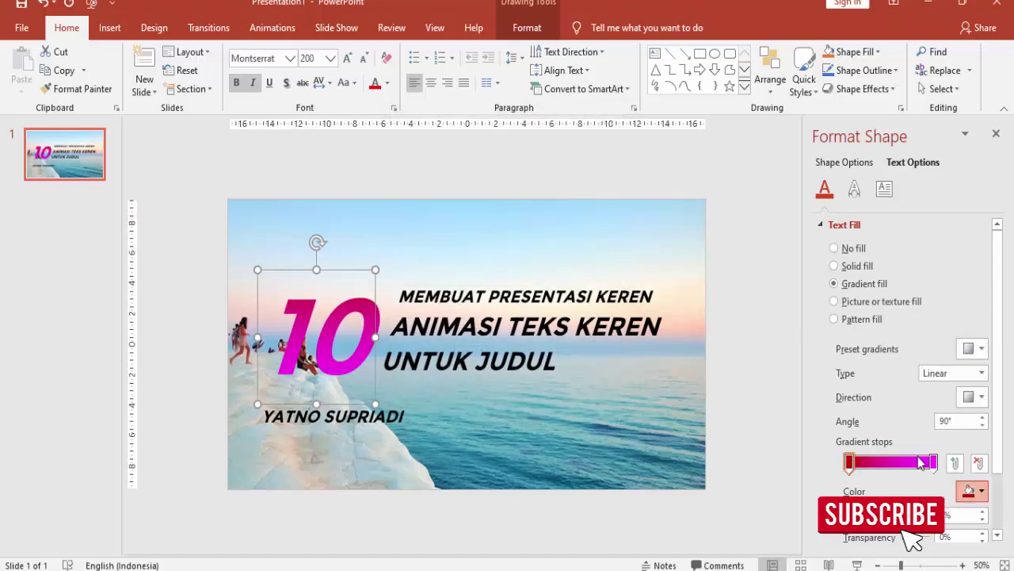
left_click(402, 192)
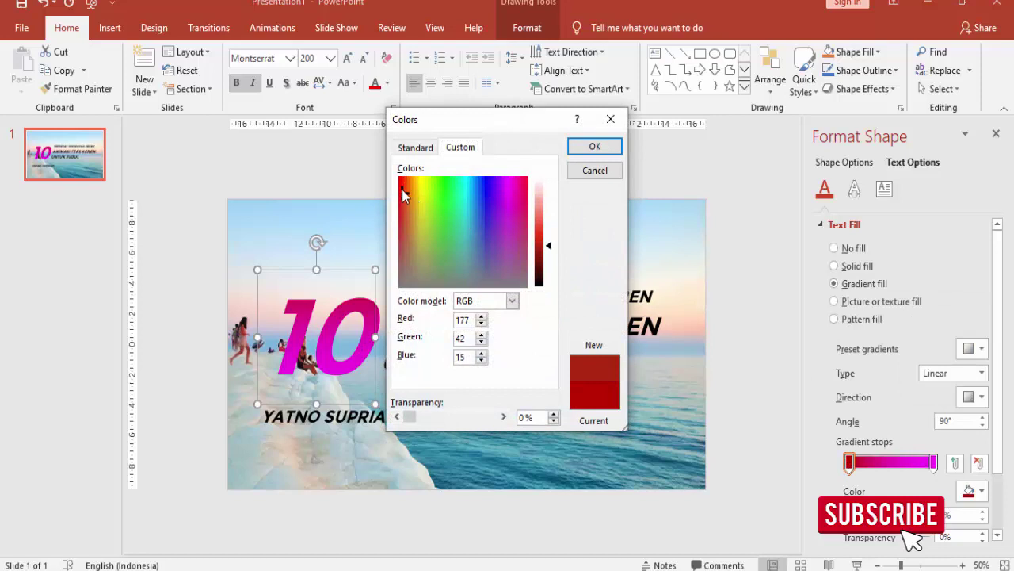
left_click_drag(401, 192, 397, 181)
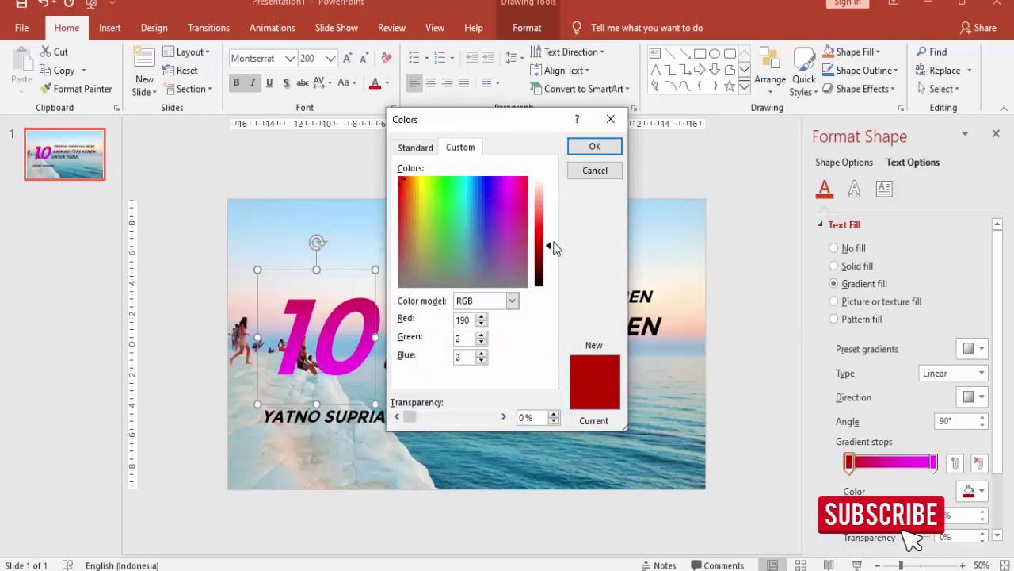
left_click_drag(555, 248, 554, 226)
left_click(593, 148)
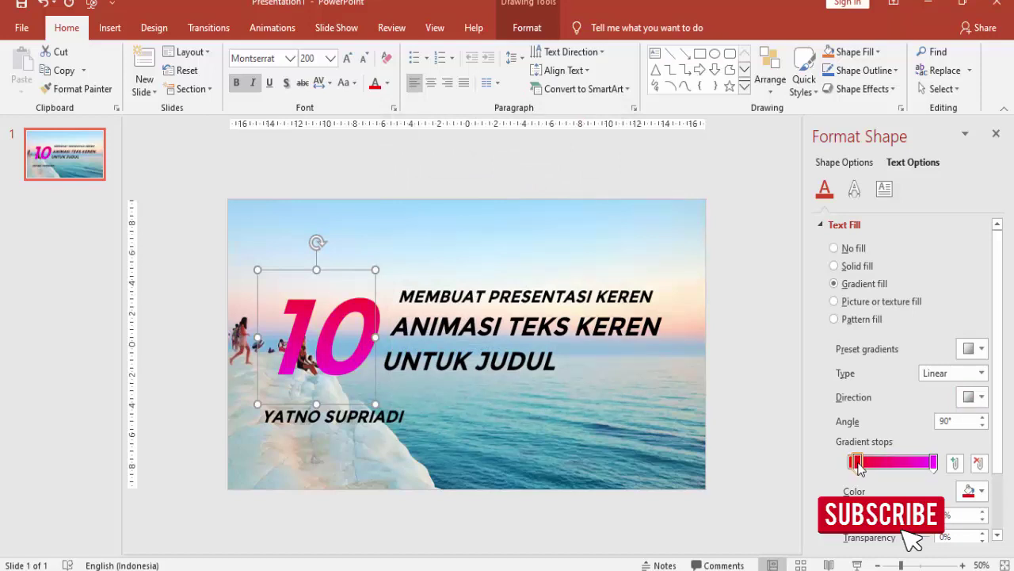
left_click_drag(849, 462, 870, 462)
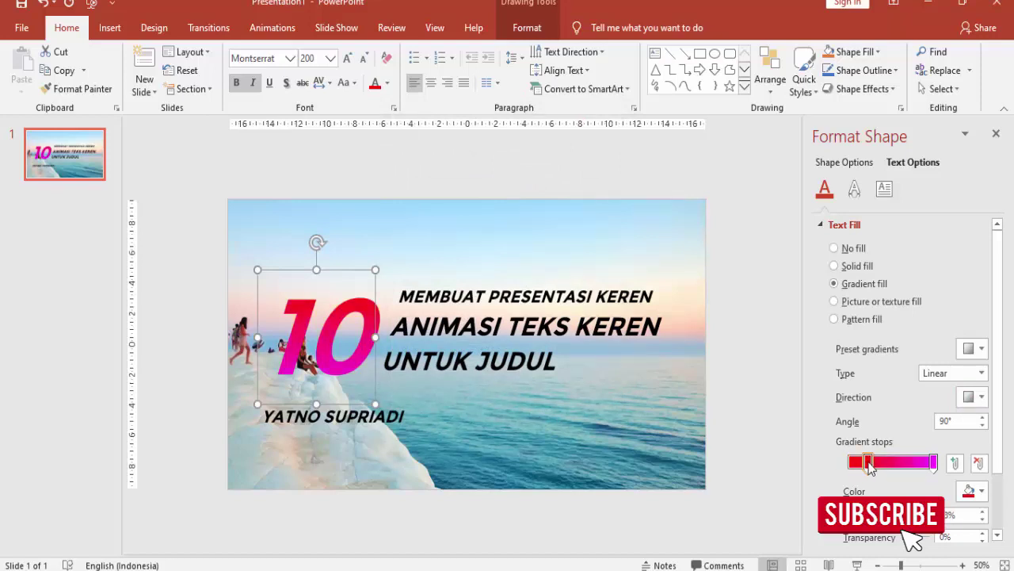
- Apply the same pink gradient fill to ANIMASI TEKS KEREN and UNTUK JUDUL
left_click(553, 294)
left_click(551, 325)
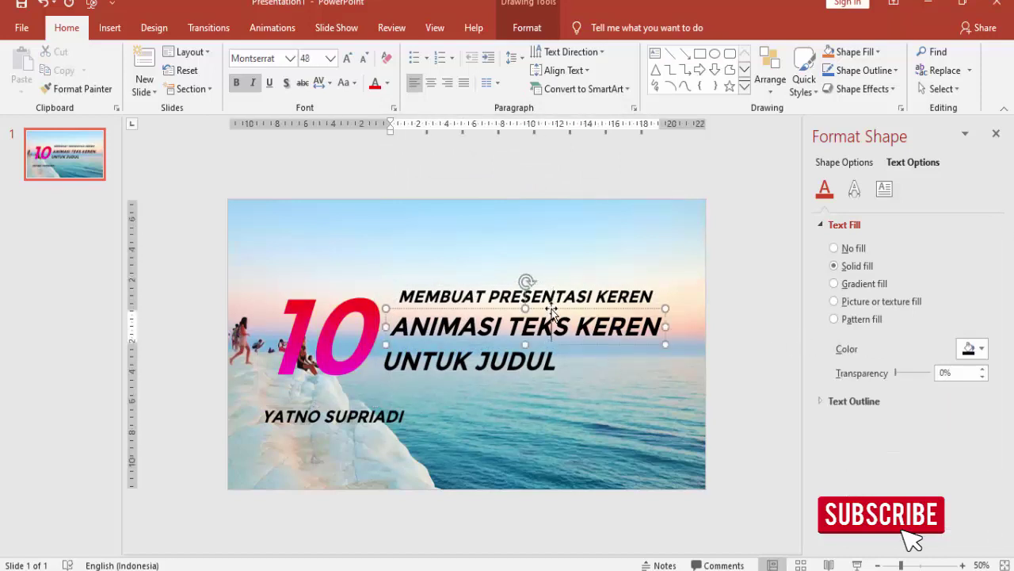
left_click(838, 284)
left_click(543, 352)
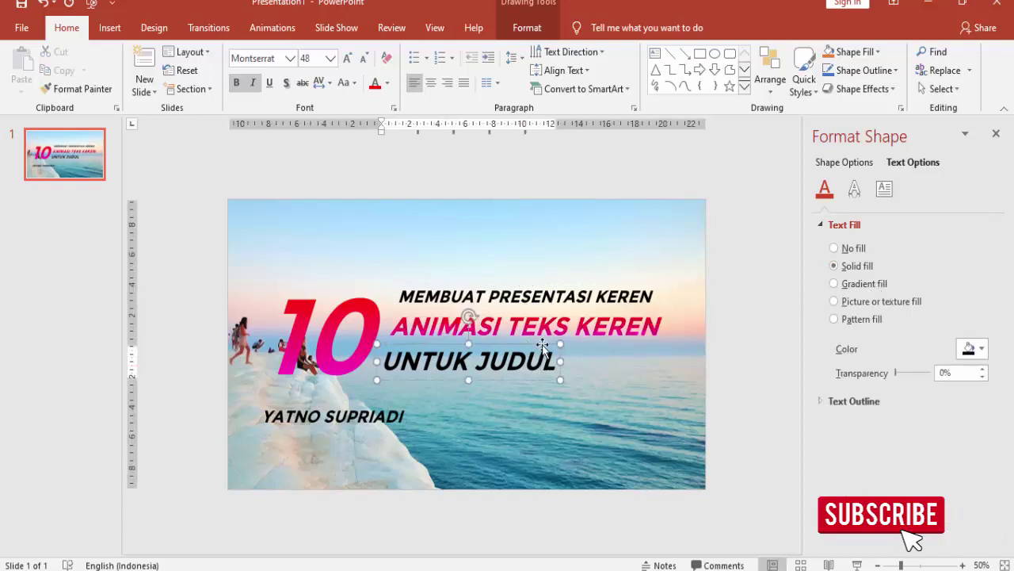
left_click(835, 284)
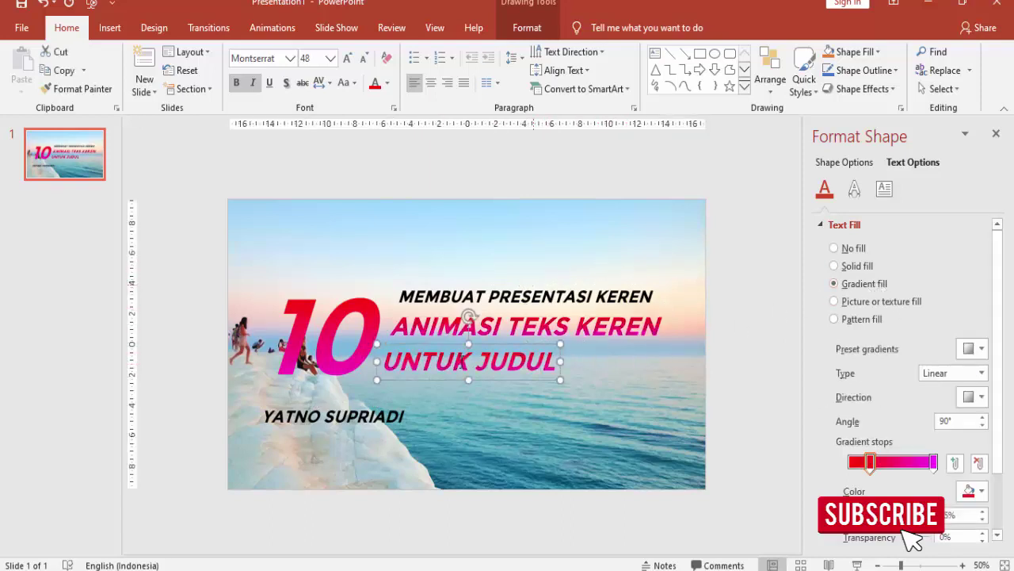
left_click(489, 296)
- Draw a parallelogram bar over the top line with a red-magenta gradient fill
left_click(109, 27)
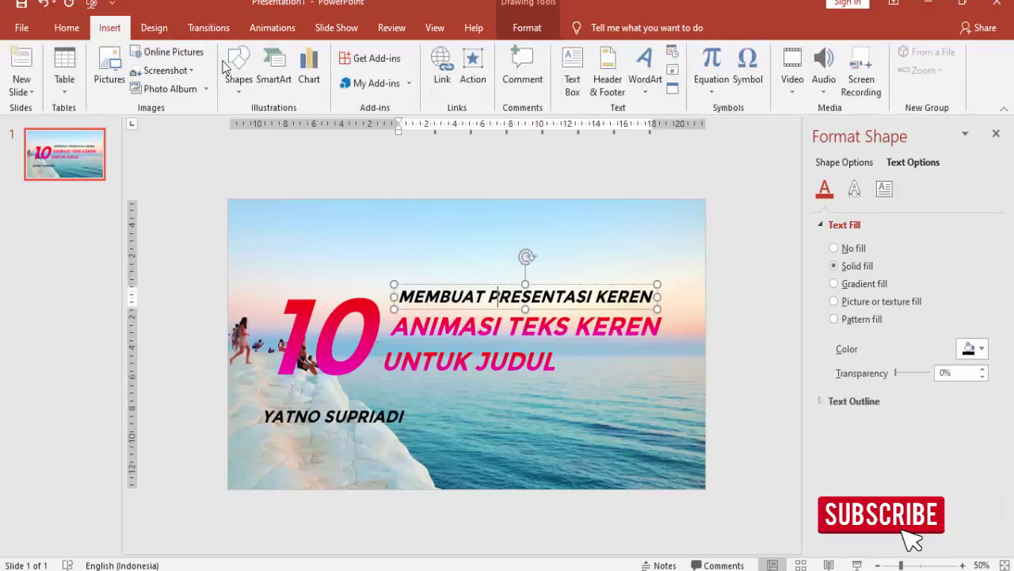
left_click(238, 67)
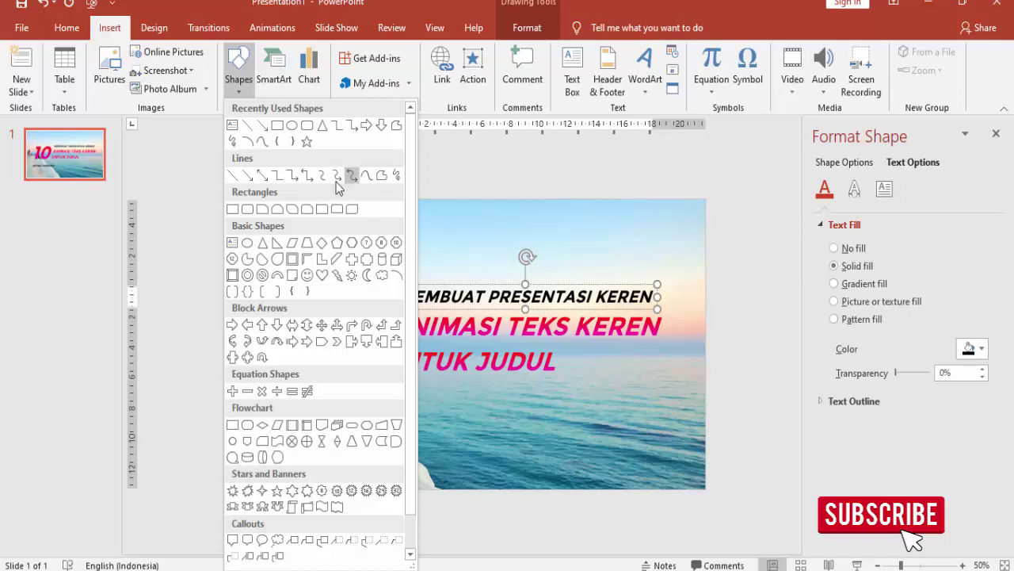
left_click(291, 242)
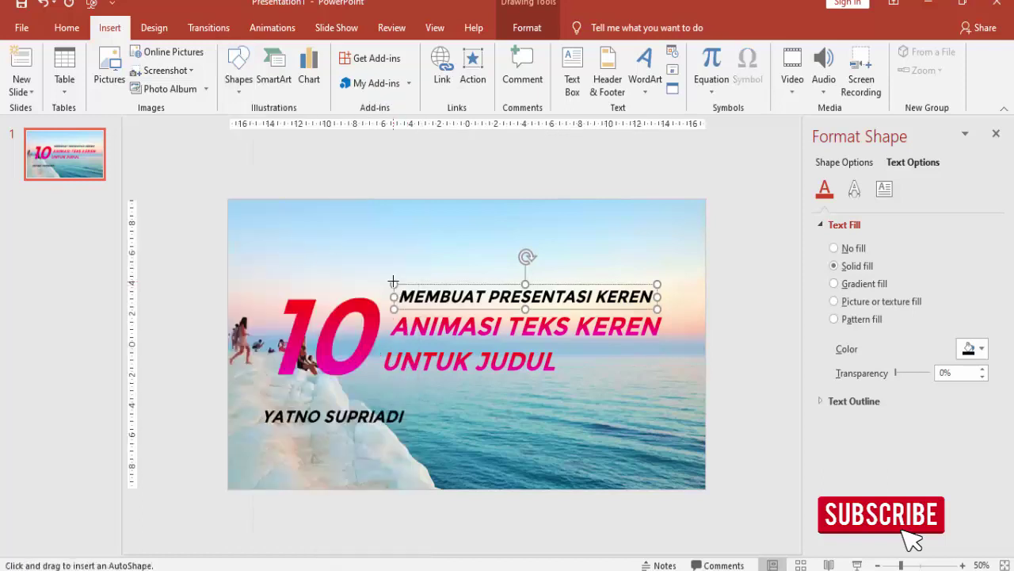
mouse_move(393, 282)
left_mouse_down()
mouse_move(666, 310)
mouse_move(641, 290)
left_mouse_up()
left_click(820, 401)
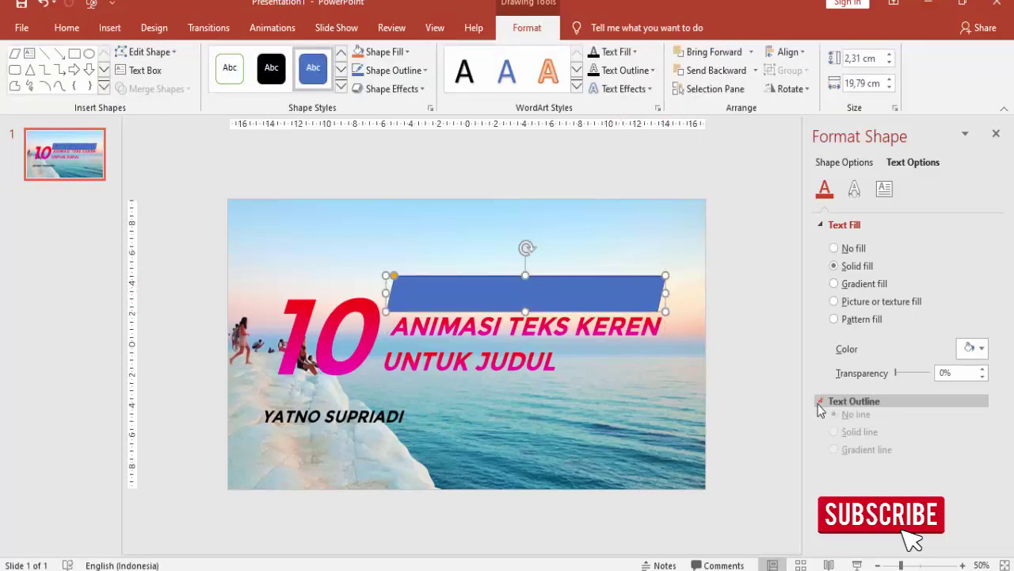
left_click(843, 164)
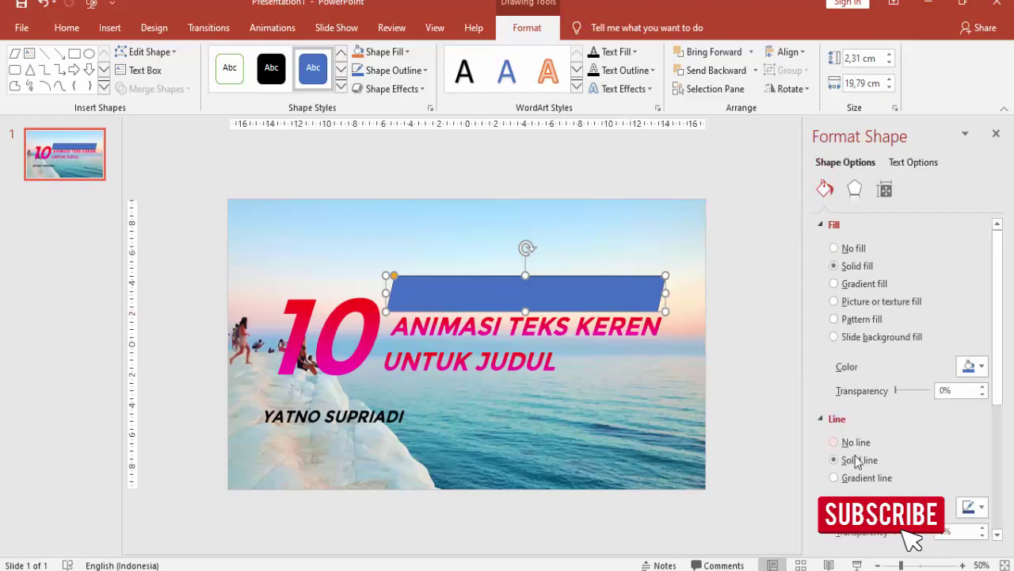
left_click(867, 284)
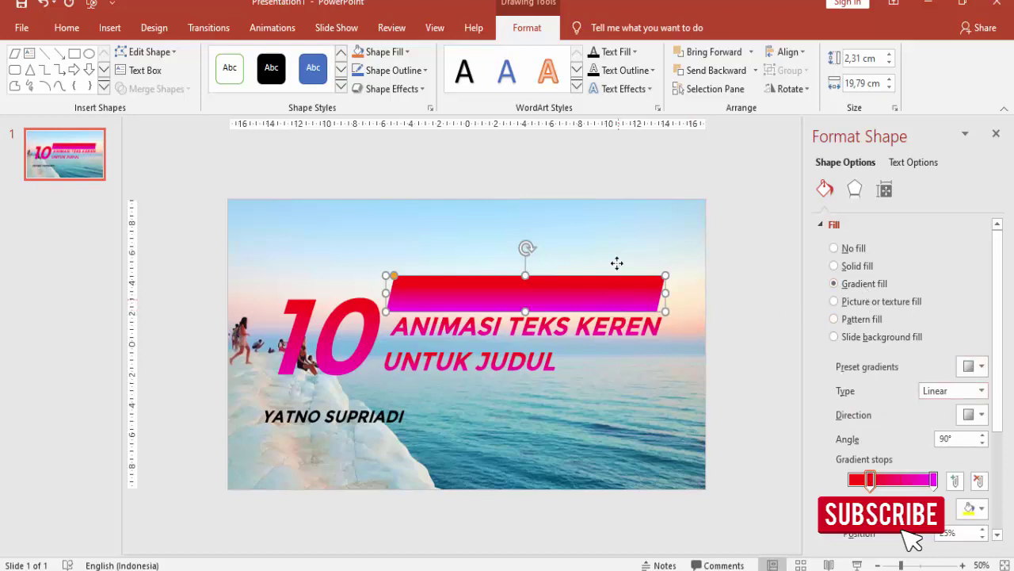
- Move the bar up, bring MEMBUAT PRESENTASI KEREN to front, and set it on the bar
left_click_drag(618, 304, 617, 264)
left_click(608, 292)
right_click(609, 287)
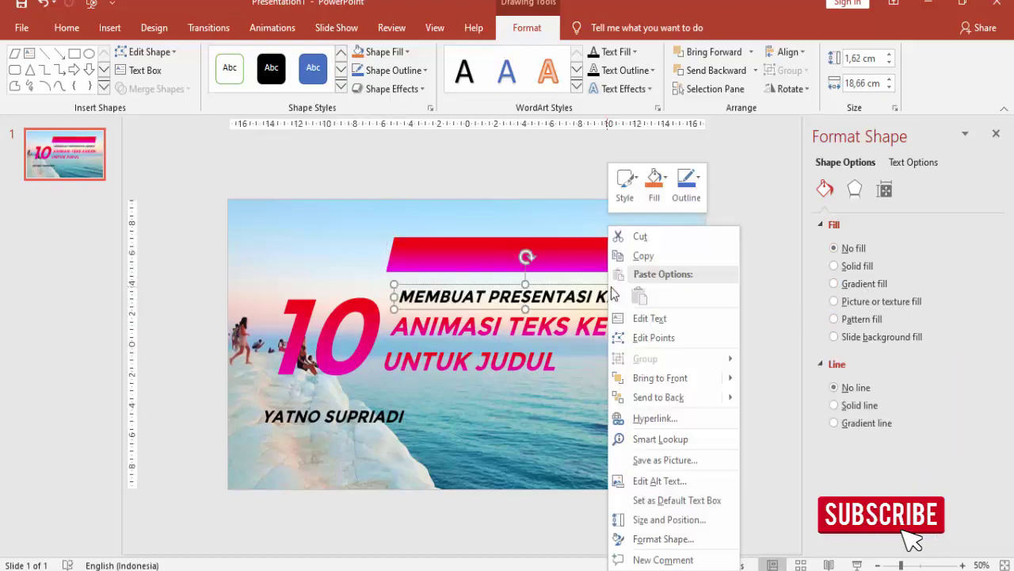
left_click(642, 377)
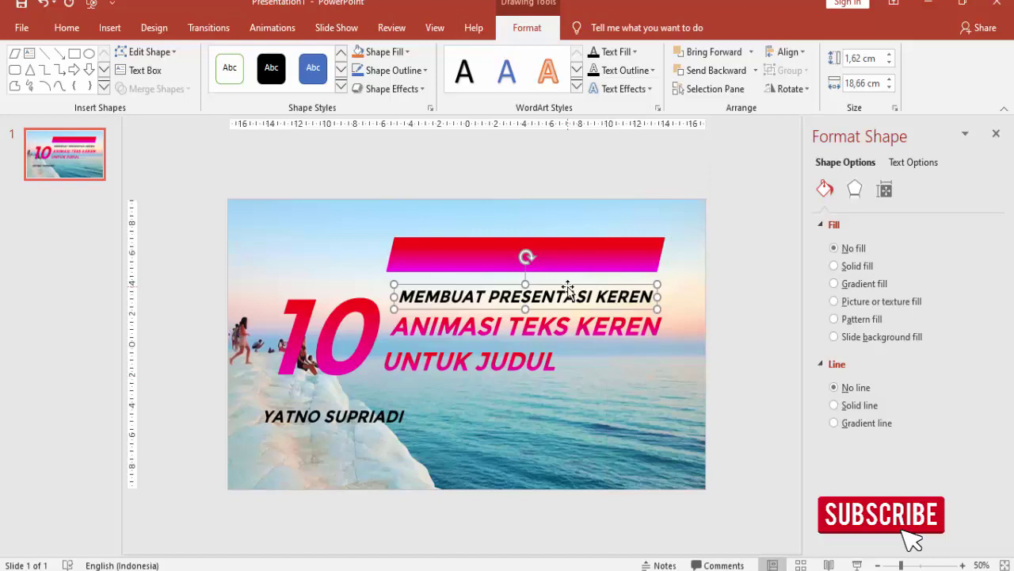
left_click_drag(568, 290, 569, 248)
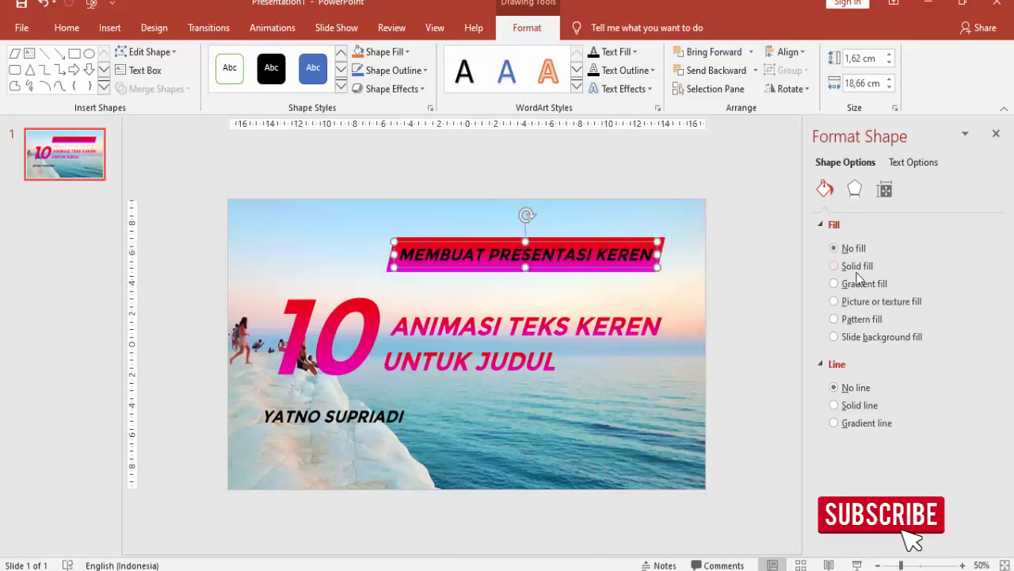
- Make the bar's text white and delete 'MEMBUAT' so it reads PRESENTASI KEREN
left_click(66, 28)
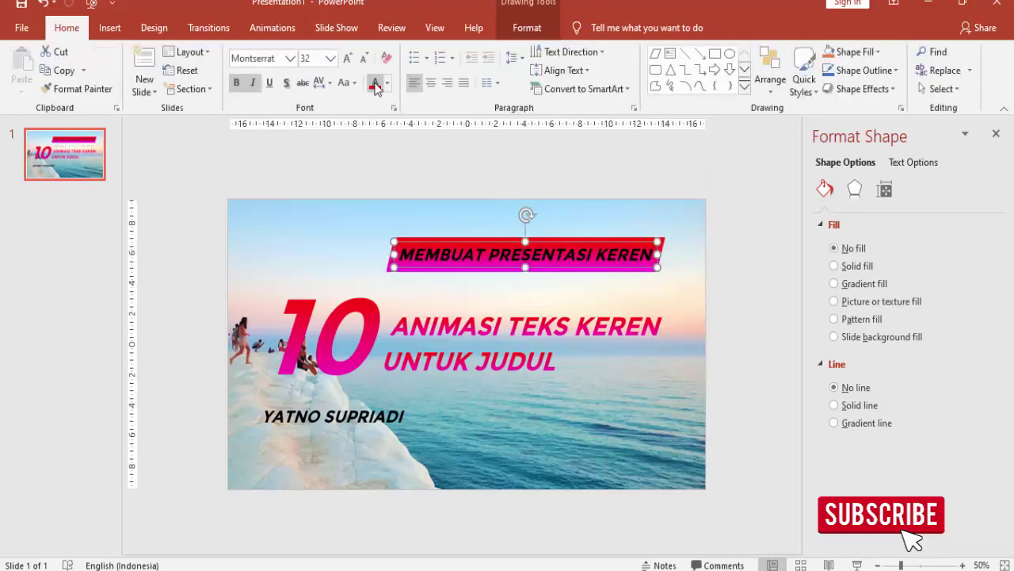
left_click(390, 85)
left_click(380, 118)
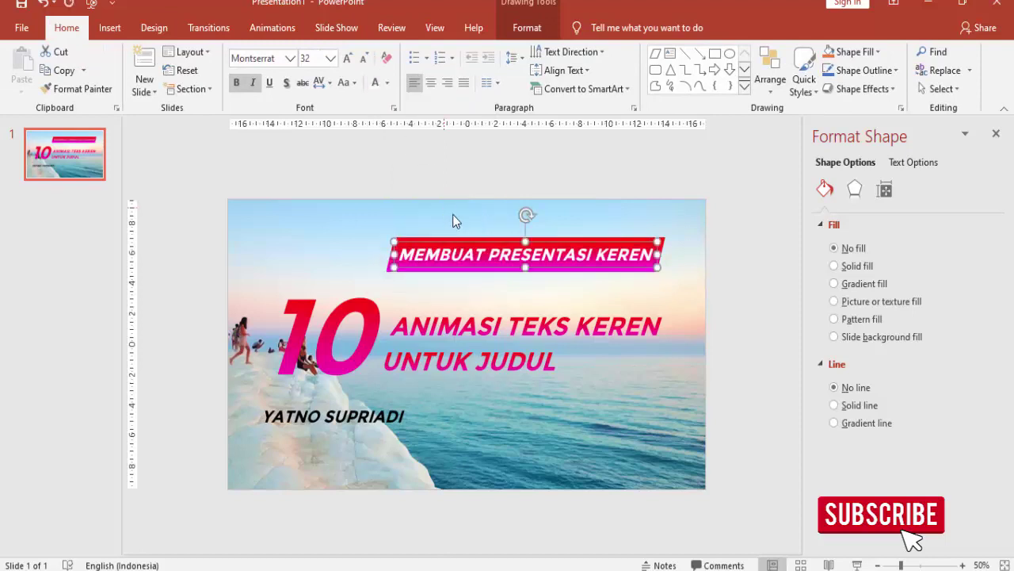
left_click(575, 176)
left_click(549, 254)
left_click_drag(491, 252, 394, 254)
key("Delete")
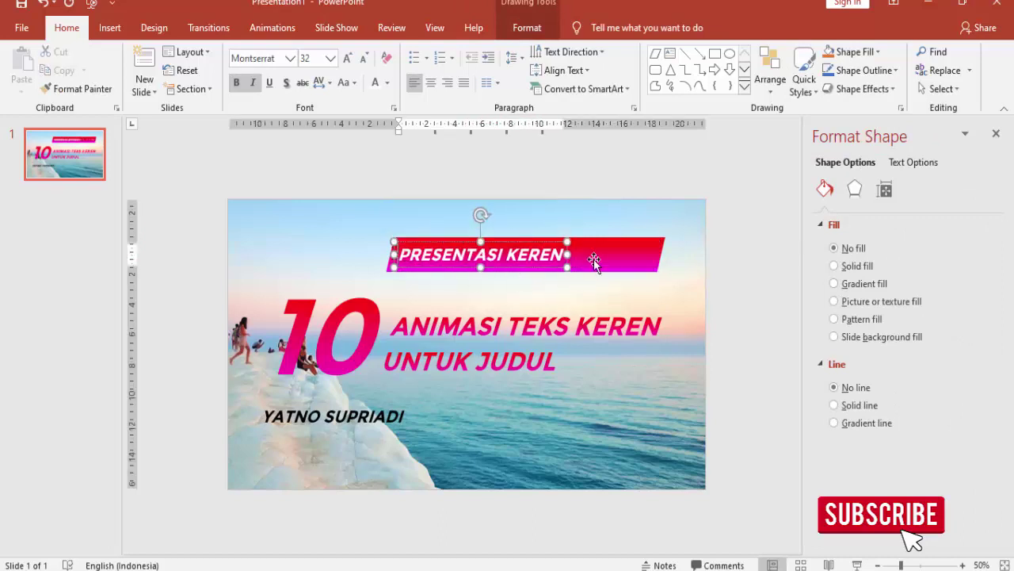
- Shorten and thin the bar, group it with its label above the title, and move the author line under UNTUK JUDUL
left_click(593, 259)
left_click_drag(664, 254, 576, 253)
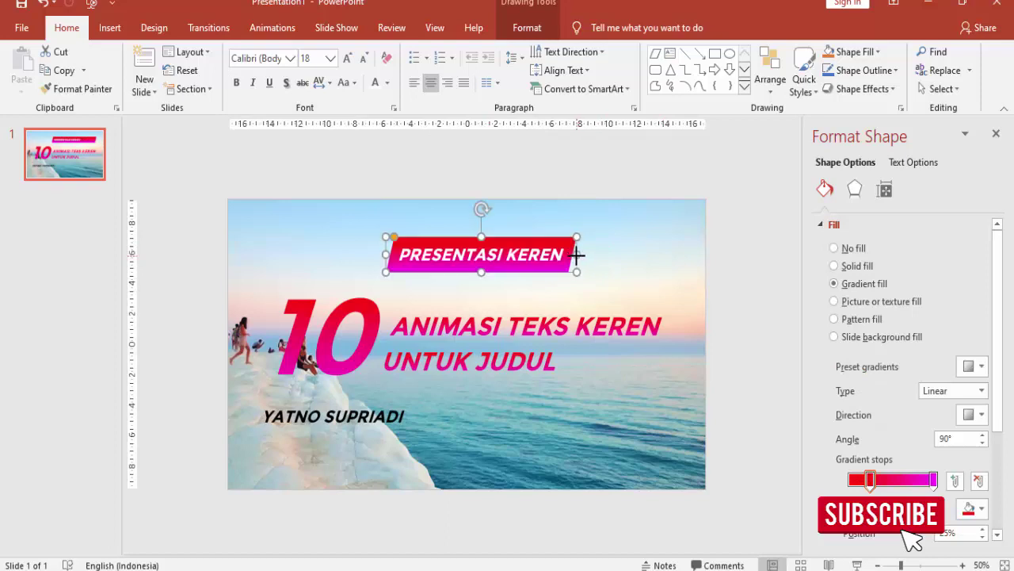
left_click_drag(481, 236, 482, 267)
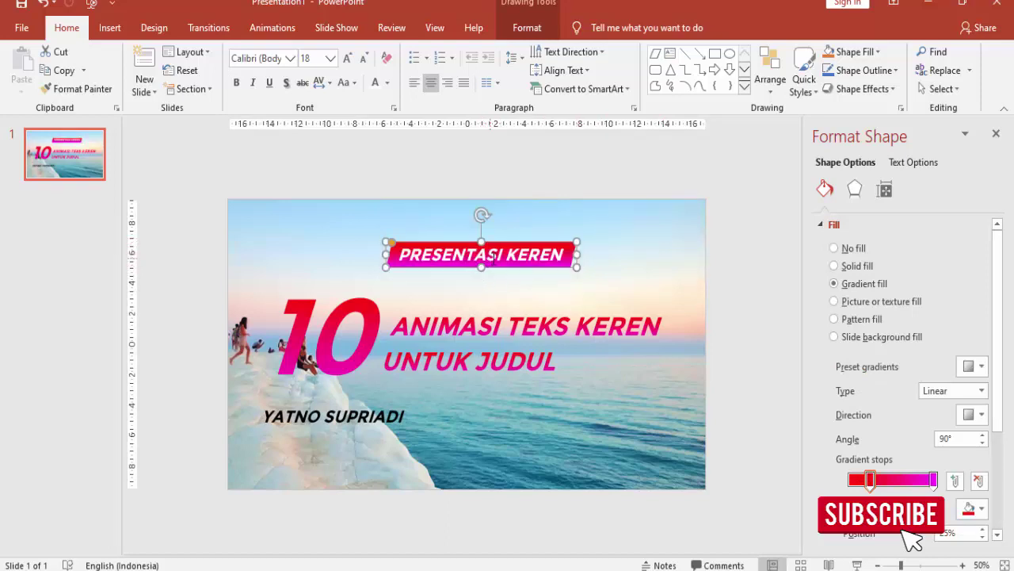
left_click(495, 254, "shift")
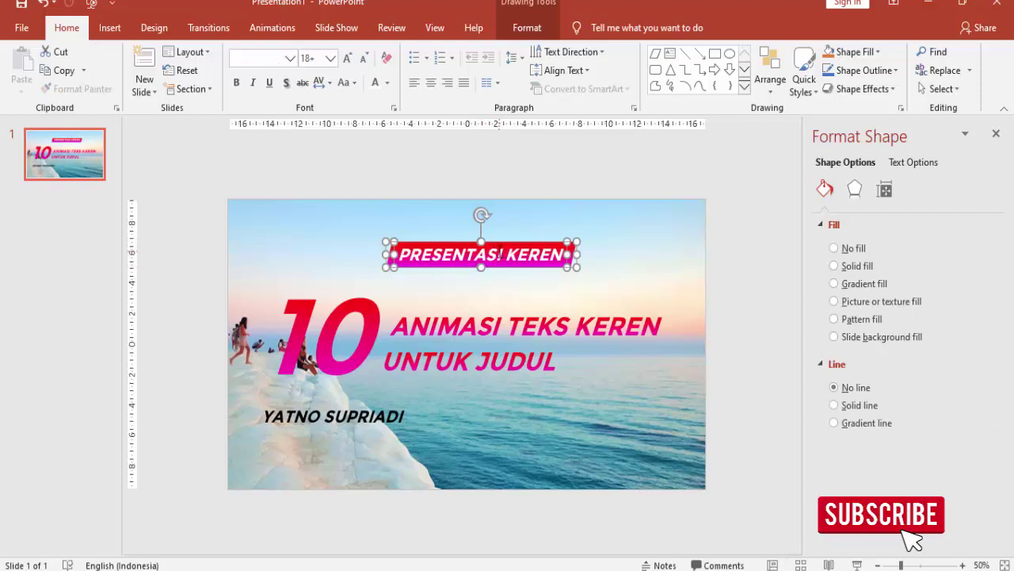
key("ctrl+g")
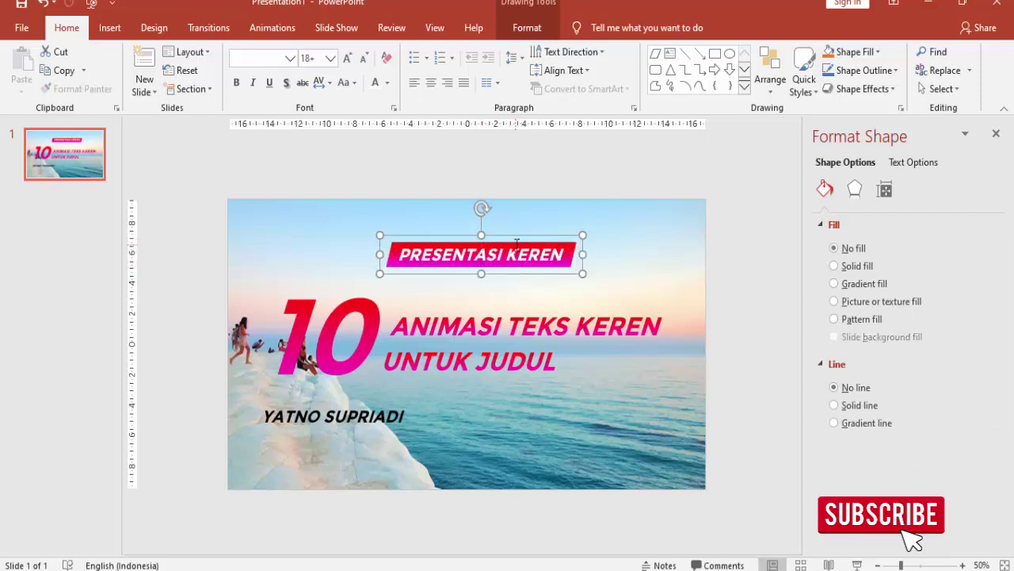
left_click_drag(518, 235, 515, 274)
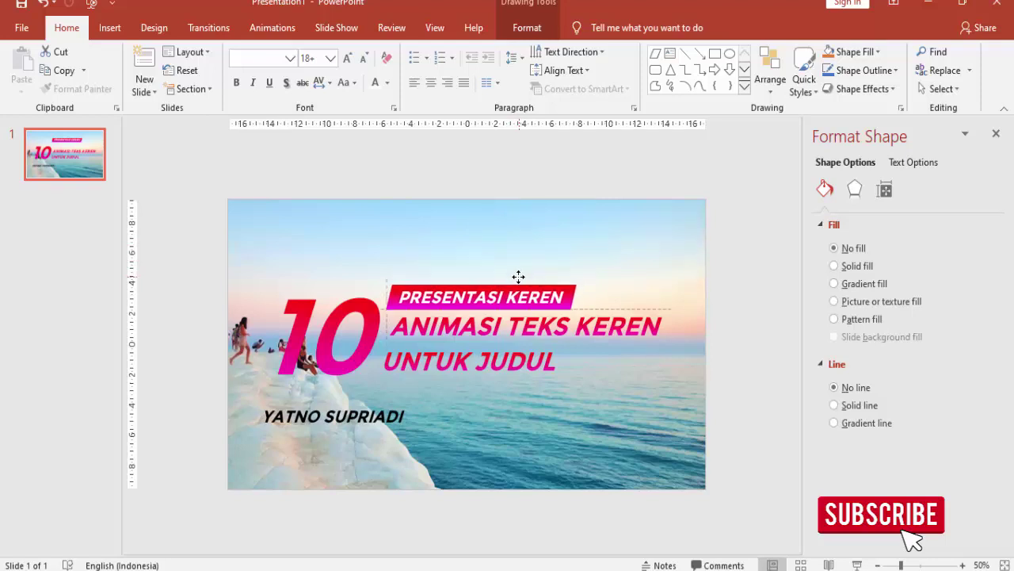
left_click_drag(401, 406, 491, 390)
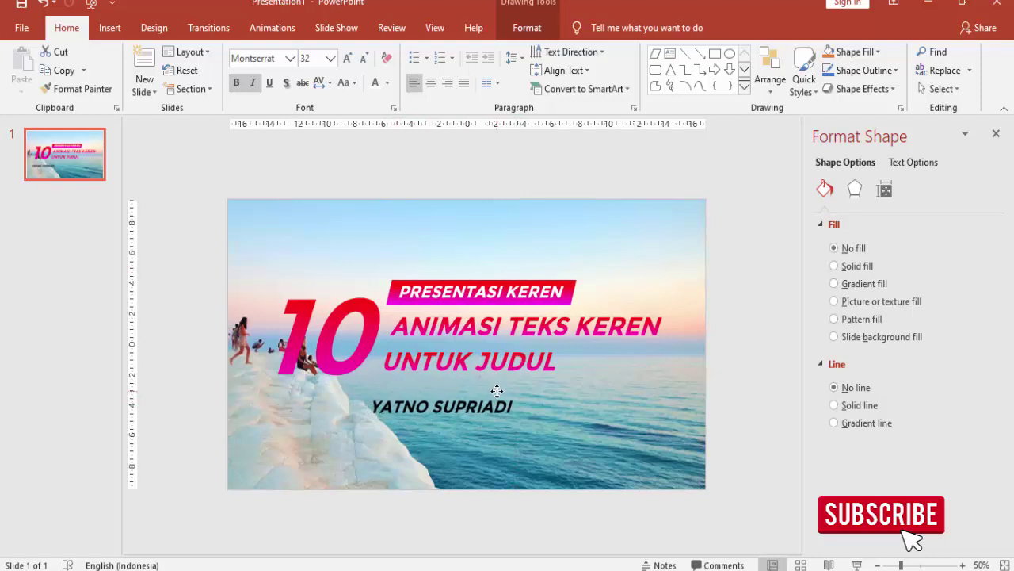
left_click_drag(491, 389, 498, 386)
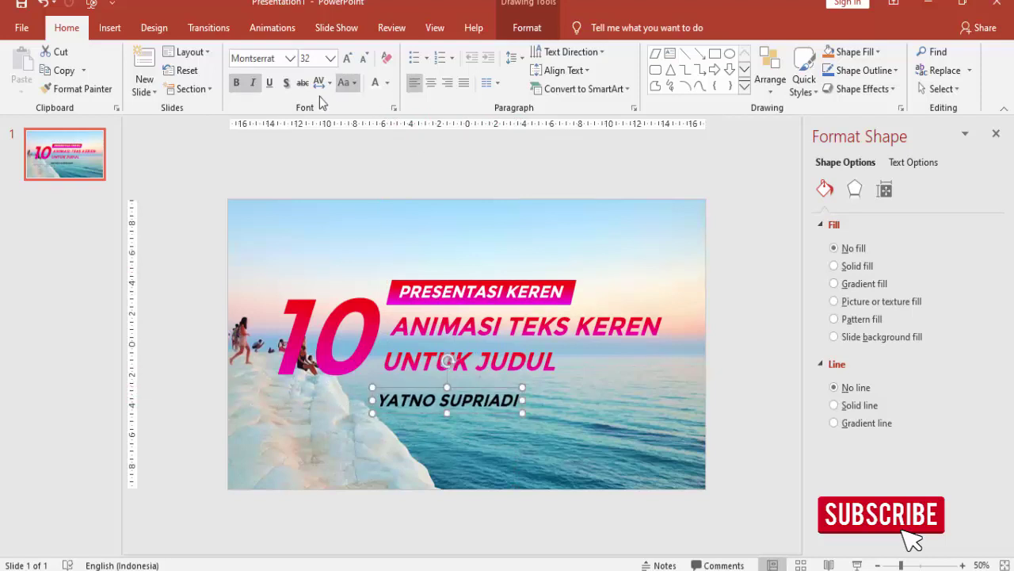
- Draw a parallelogram over the name and give it a gradient fill with no outline
left_click(110, 27)
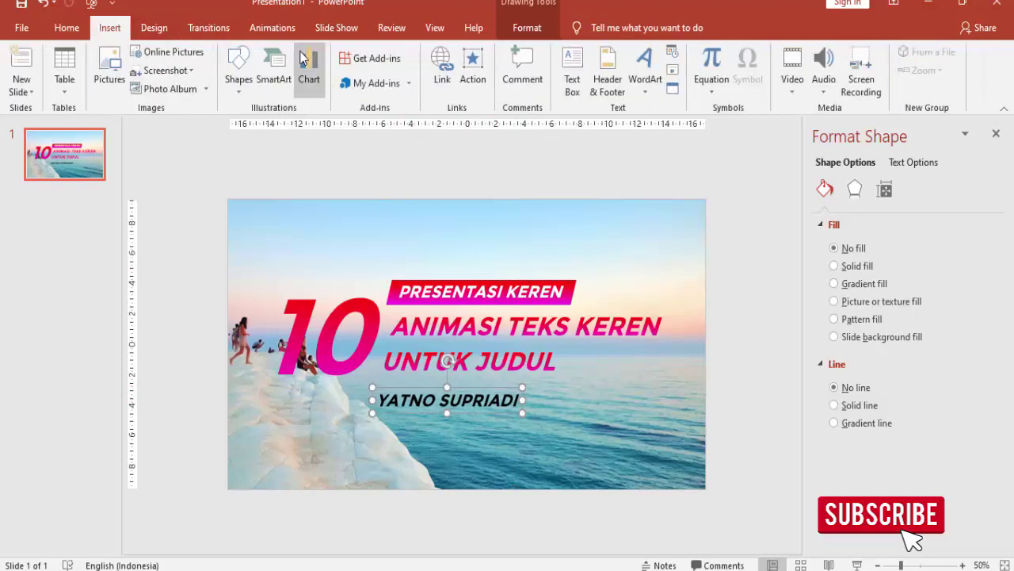
left_click(237, 68)
left_click(233, 127)
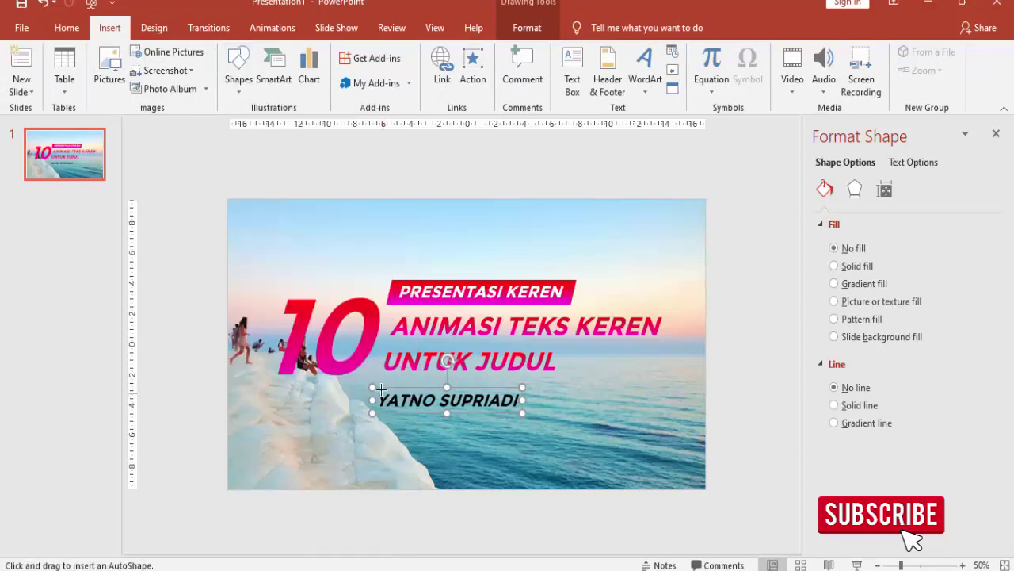
left_click_drag(375, 381, 536, 410)
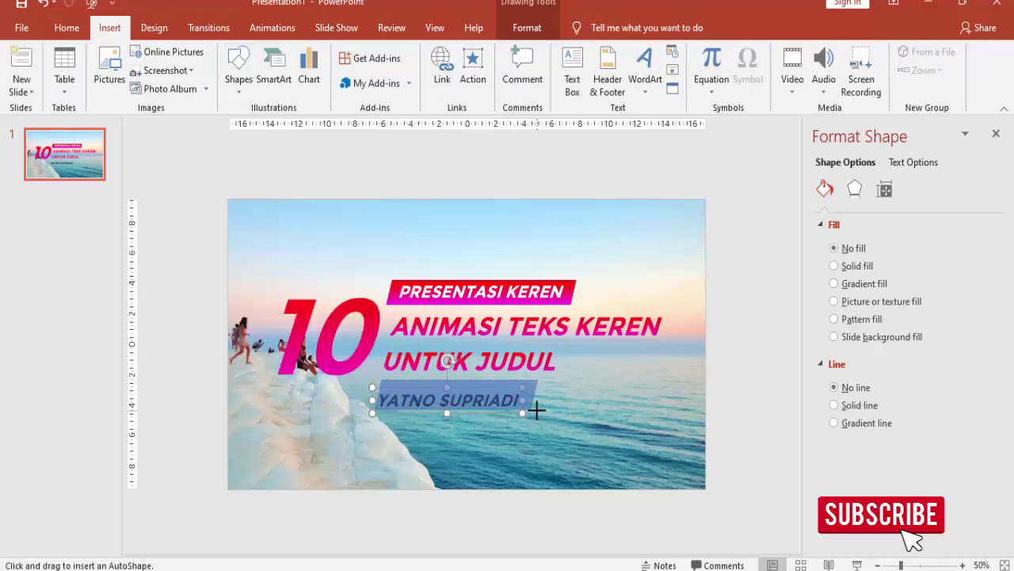
left_click(856, 441)
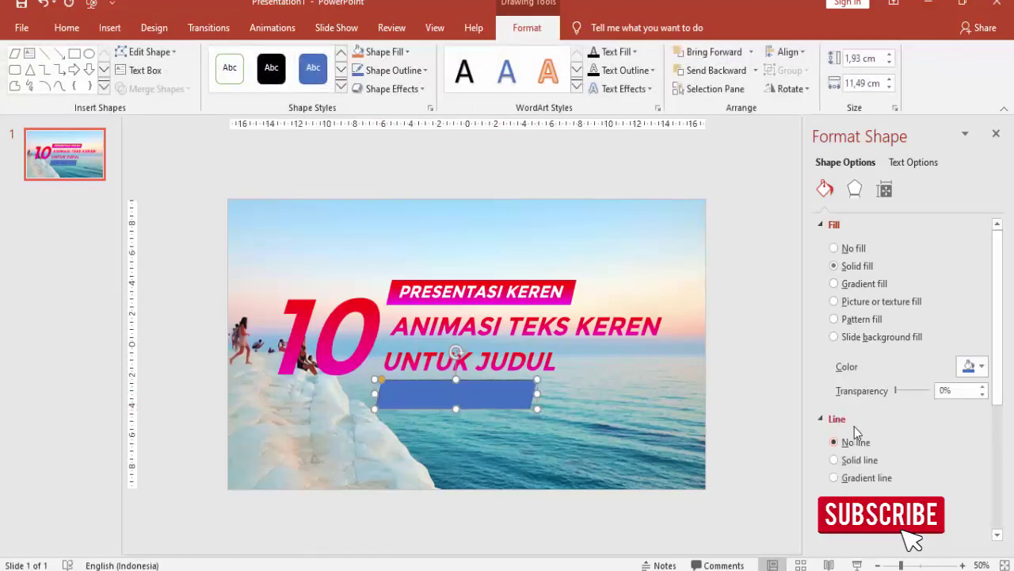
left_click(864, 283)
left_click_drag(468, 394, 555, 448)
left_click(510, 398)
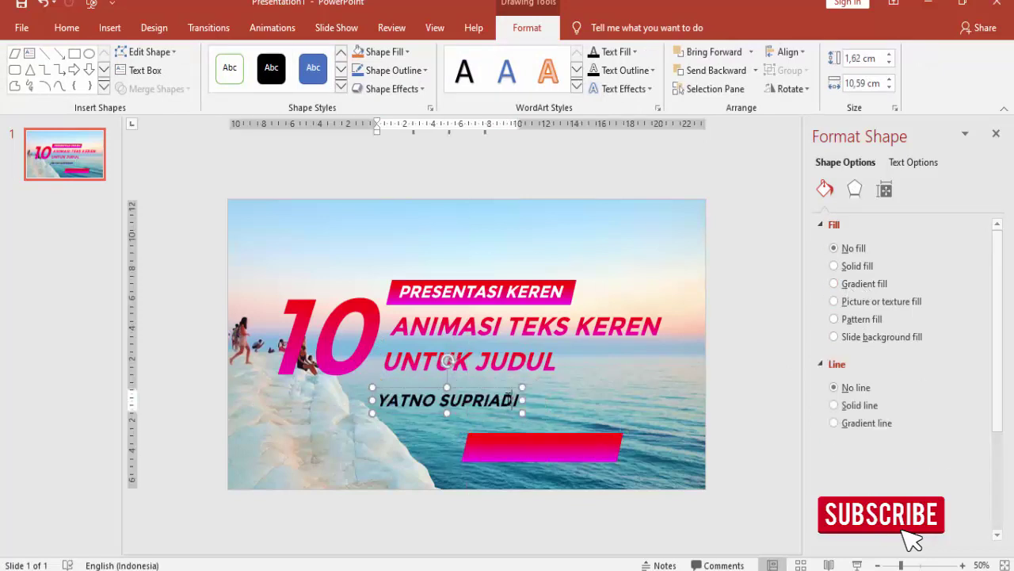
left_click(500, 386)
right_click(499, 386)
left_click(566, 203)
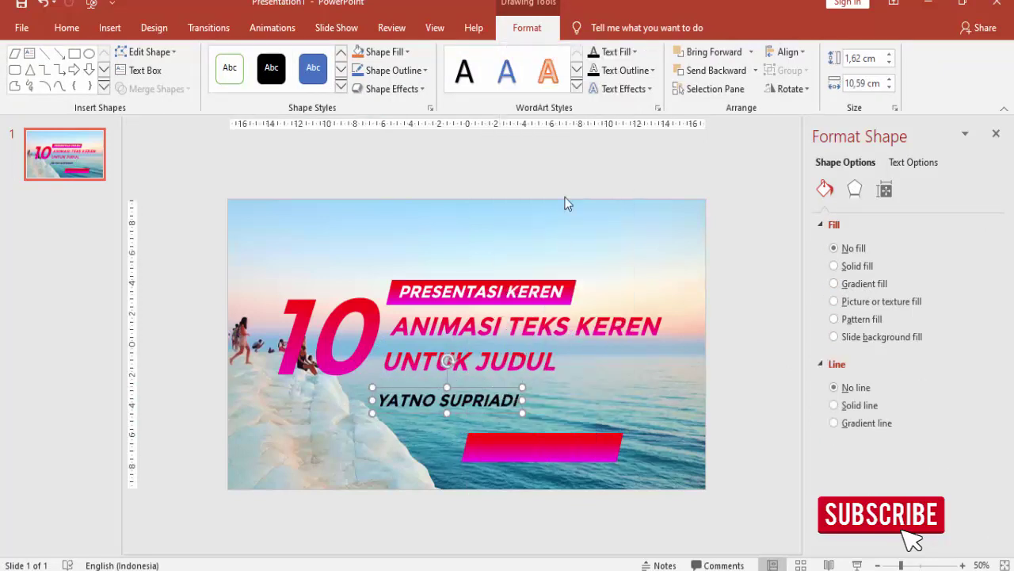
left_click(66, 28)
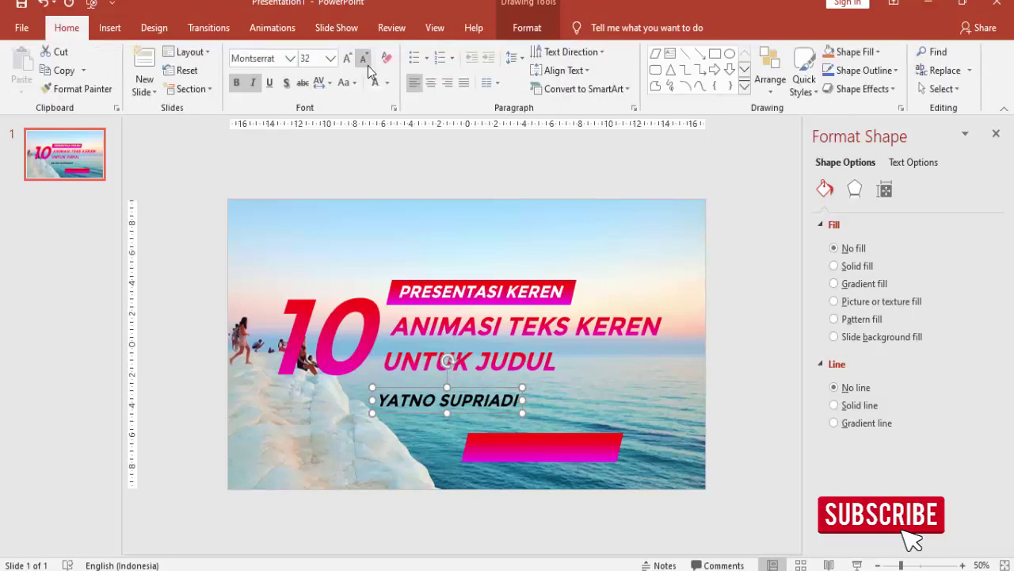
left_click(375, 82)
- Move the pink banner behind the centred name and group the two with Ctrl+G
left_click_drag(555, 445, 468, 400)
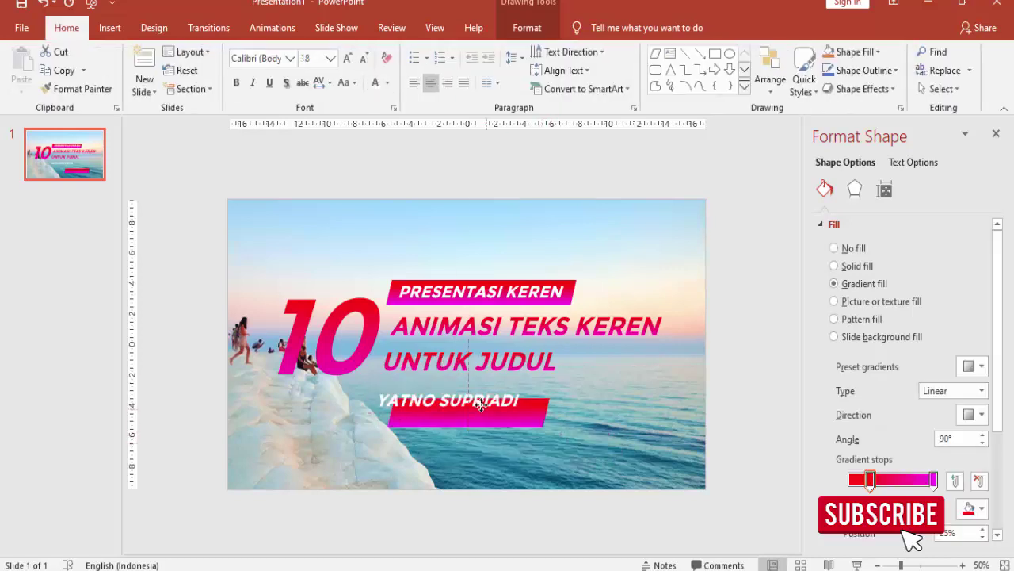
left_click(467, 400)
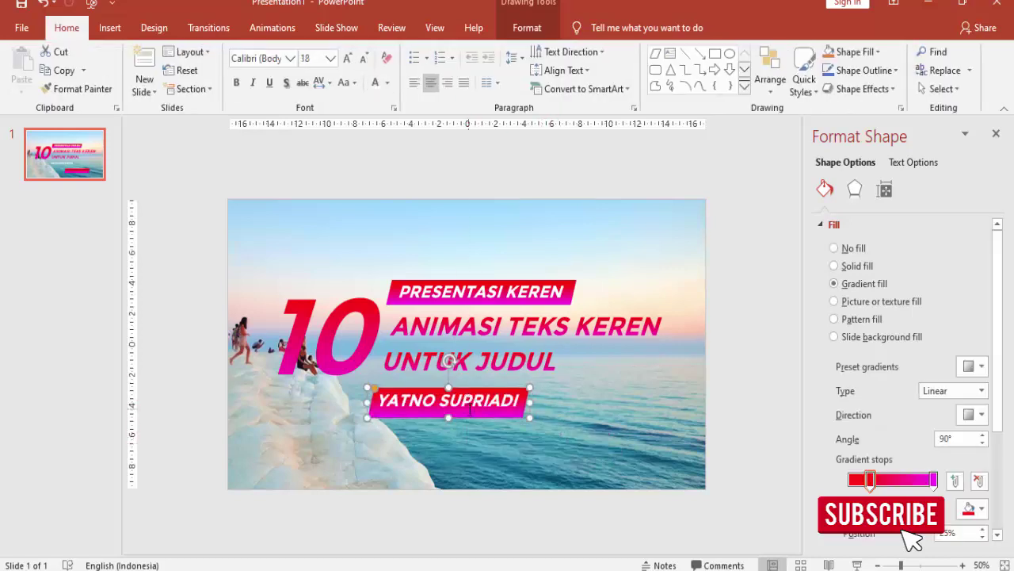
left_click_drag(464, 411, 464, 415)
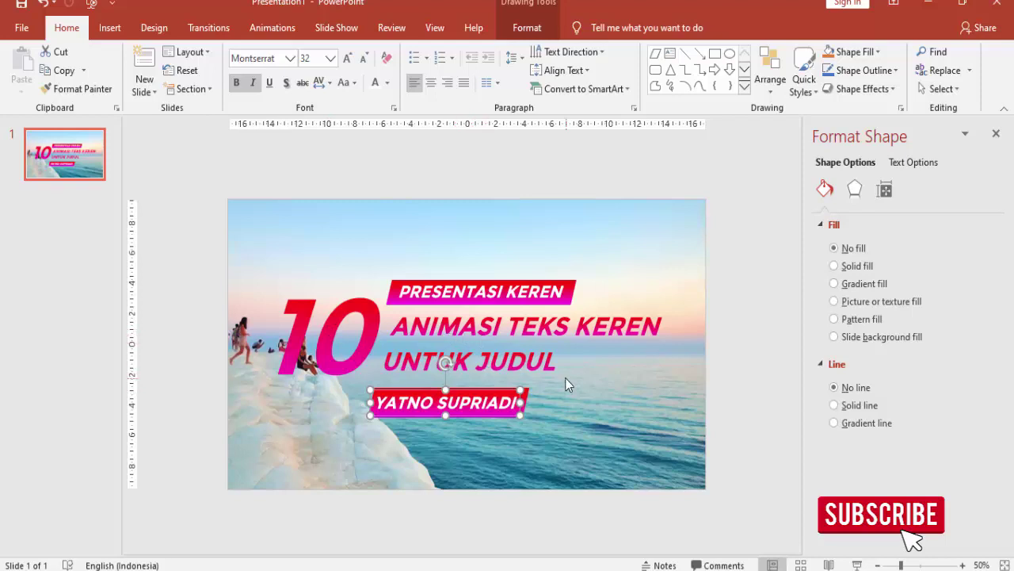
left_click(525, 401, "shift")
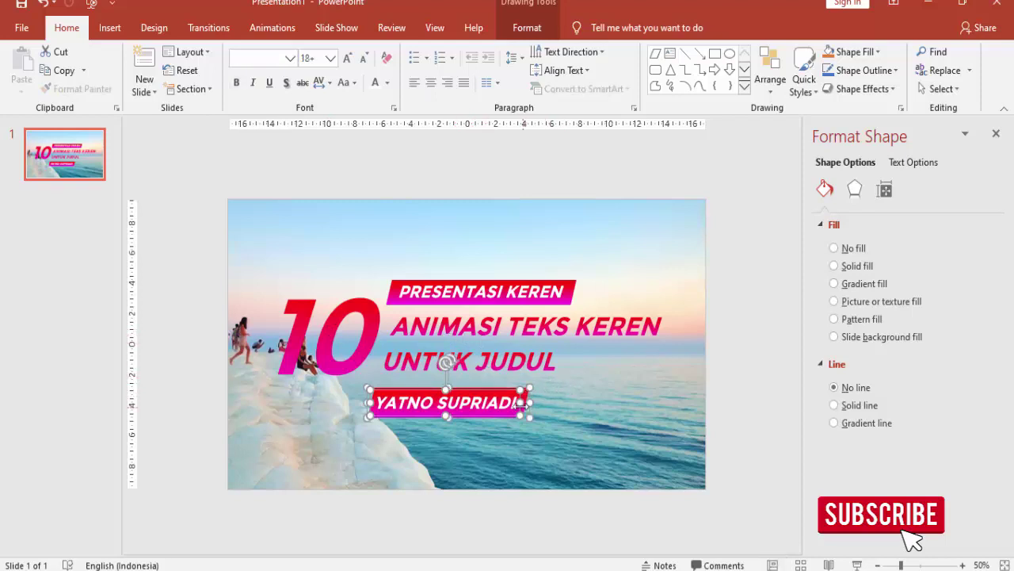
key("ctrl+g")
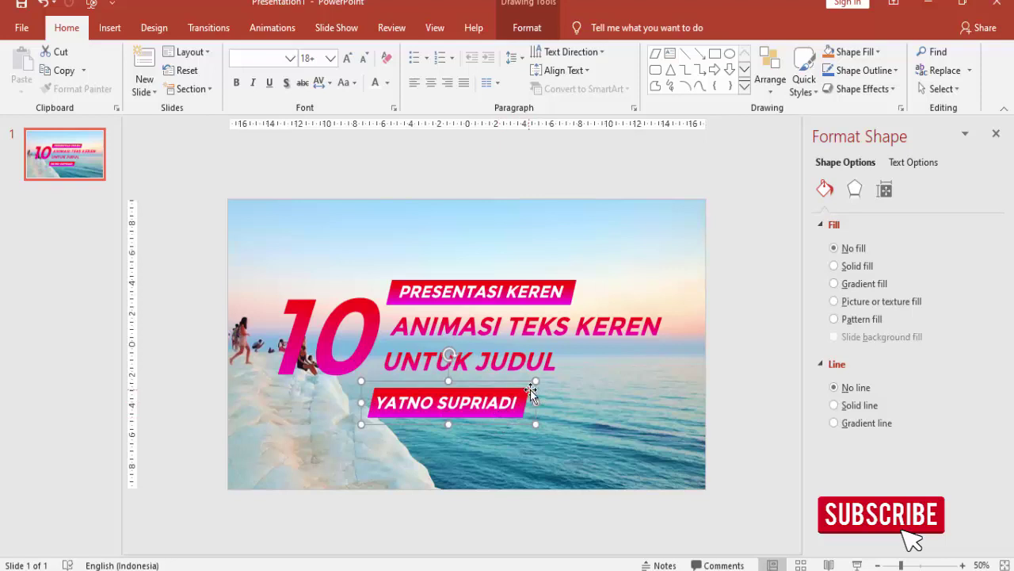
- Nudge the name banner and the UNTUK JUDUL line slightly left, then deselect everything
left_click_drag(534, 386, 529, 387)
left_click(505, 362)
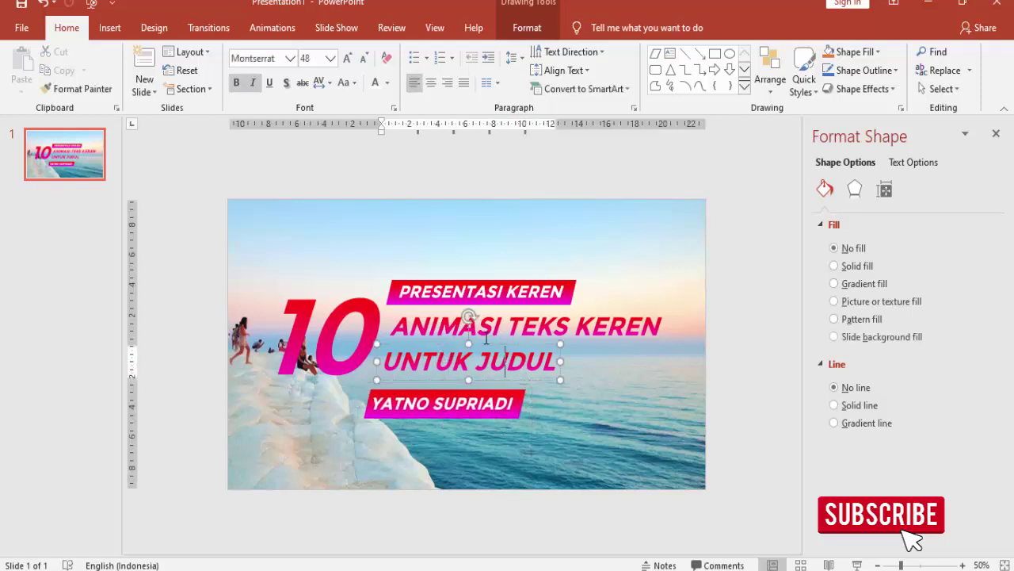
left_click(358, 315)
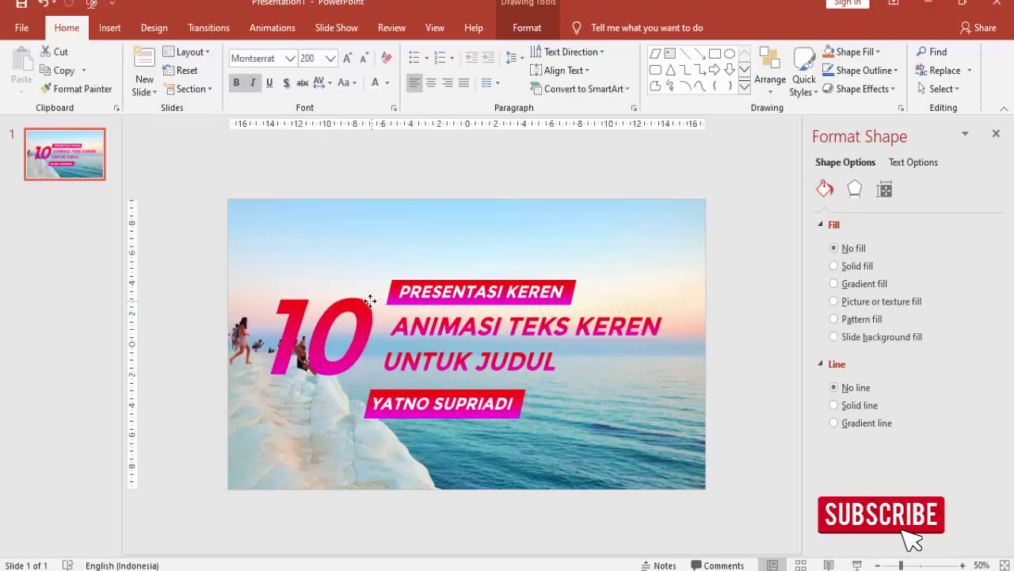
left_click(485, 311)
left_click(499, 326)
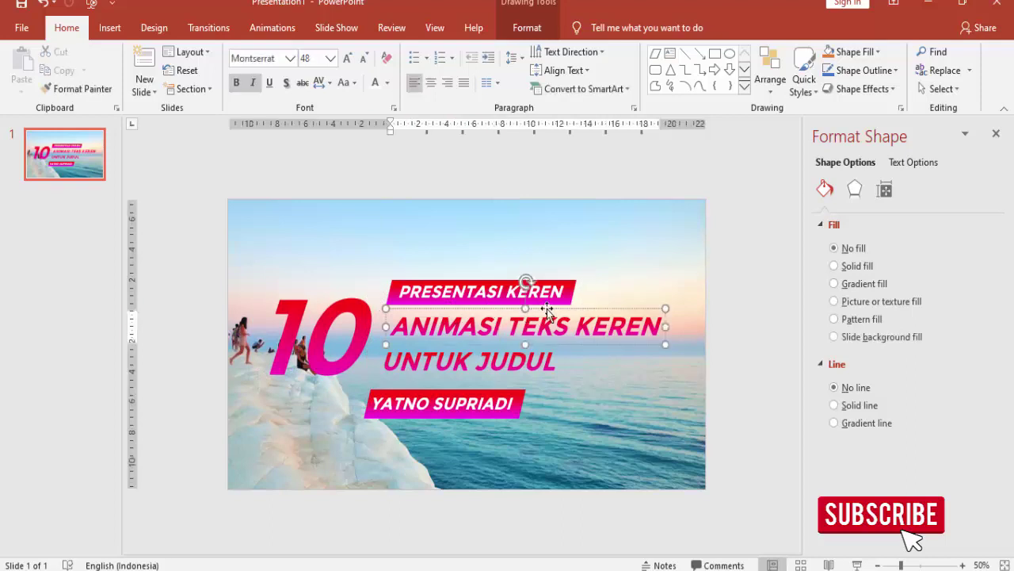
left_click(523, 366)
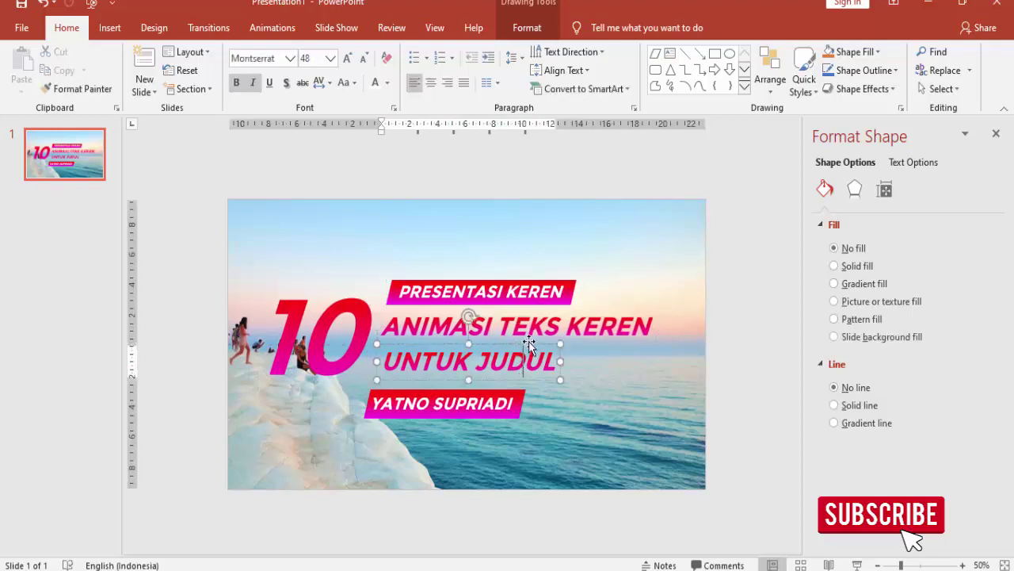
left_click_drag(529, 341, 521, 340)
left_click(793, 335)
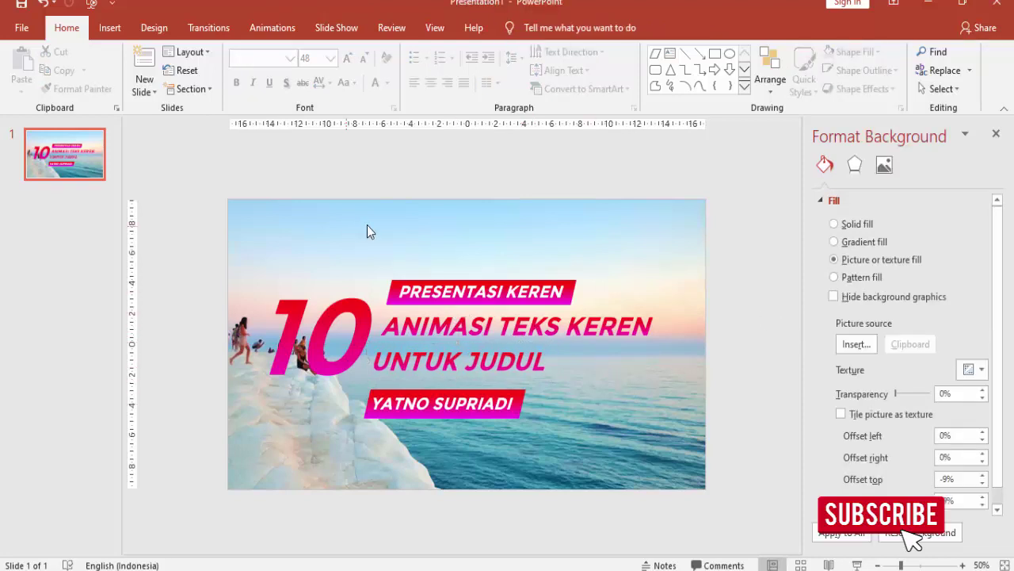
left_click(110, 28)
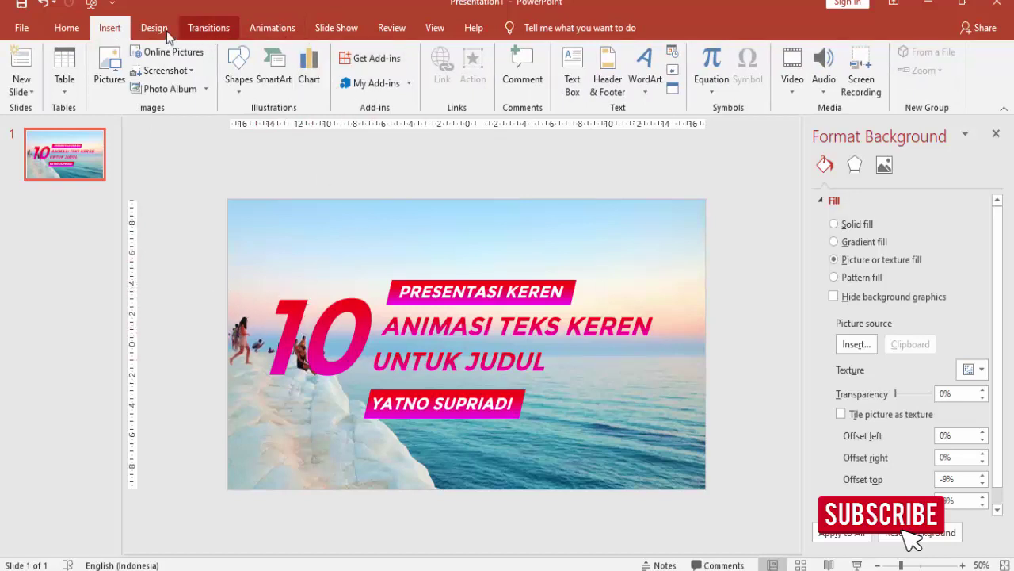
- Draw a parallelogram at the slide's left edge, widening it leftward and adjusting its slant
left_click(238, 80)
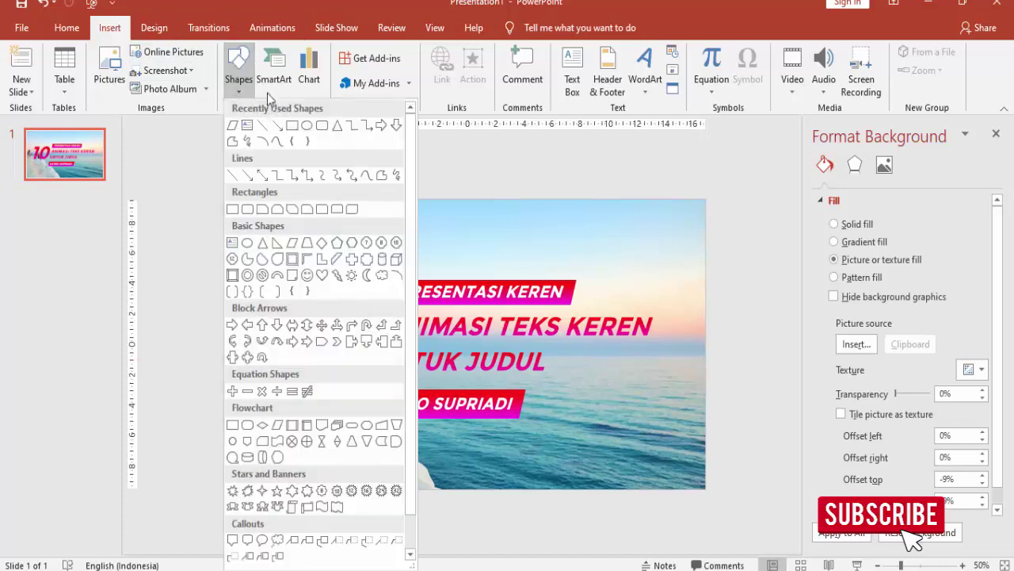
left_click(232, 125)
mouse_move(203, 270)
left_mouse_down()
mouse_move(294, 361)
mouse_move(277, 391)
left_mouse_up()
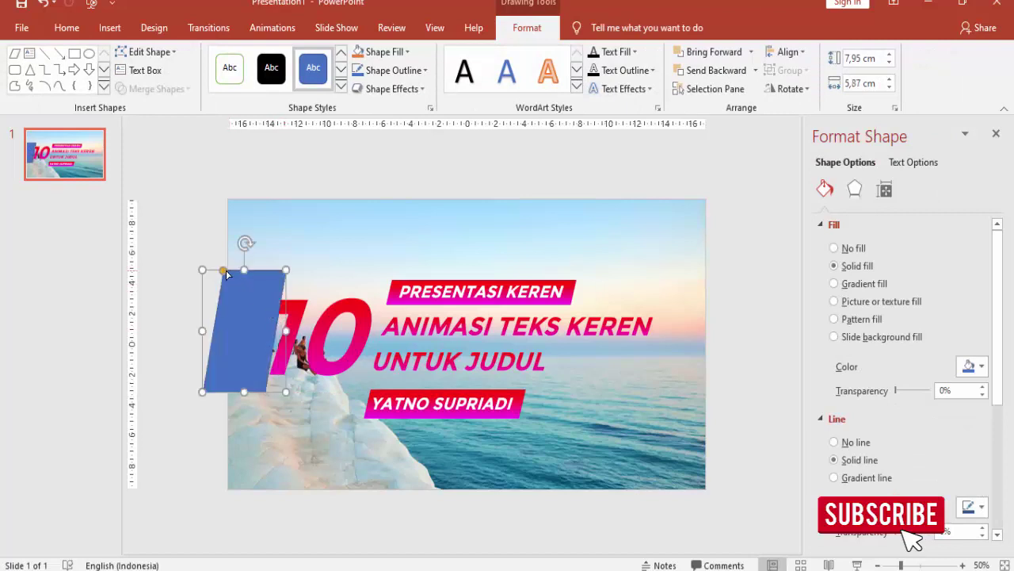
left_click_drag(222, 270, 244, 281)
left_click_drag(203, 331, 155, 325)
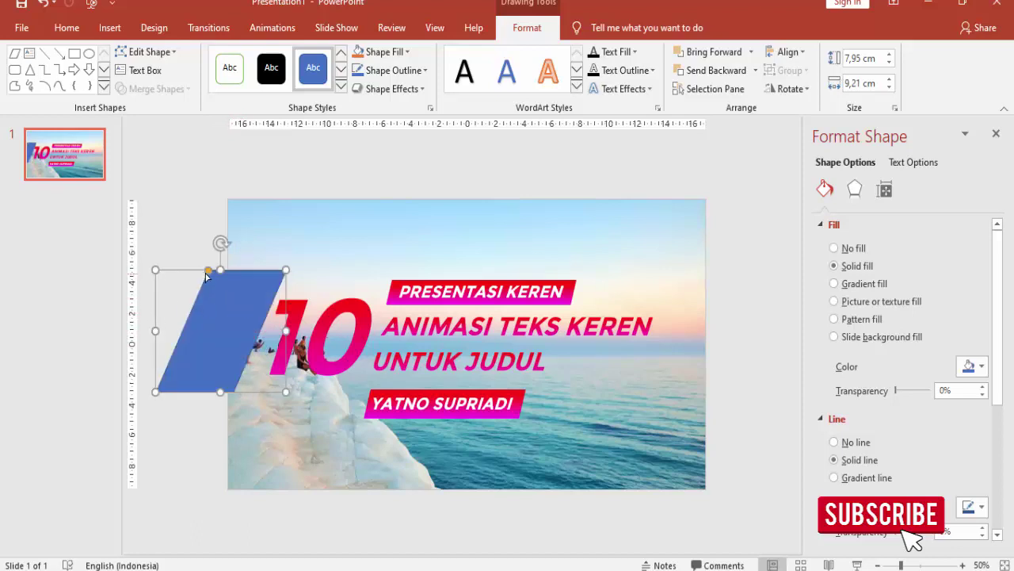
left_click_drag(204, 275, 194, 272)
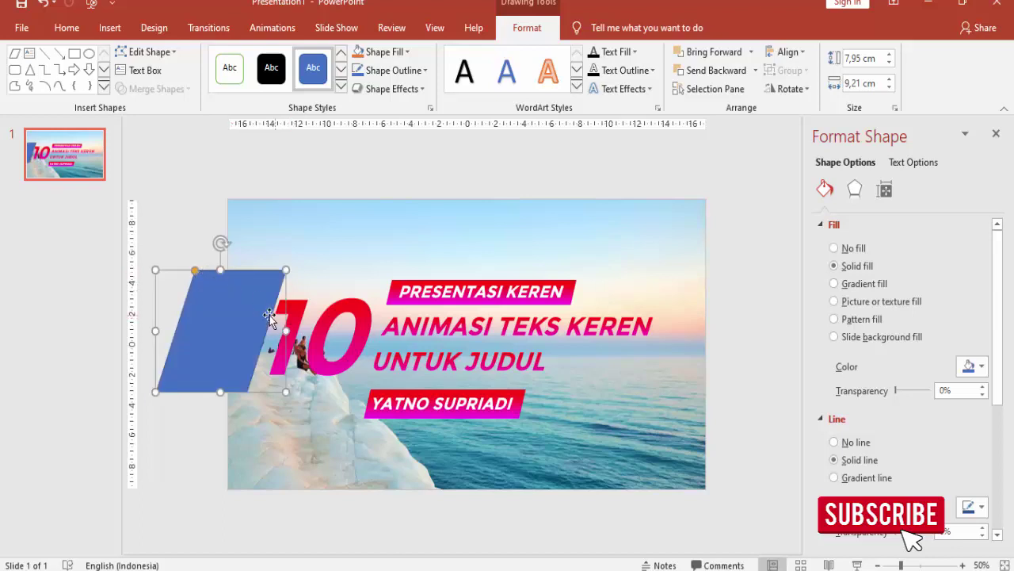
- Toggle italics on the 10 off and back on
left_click(335, 272)
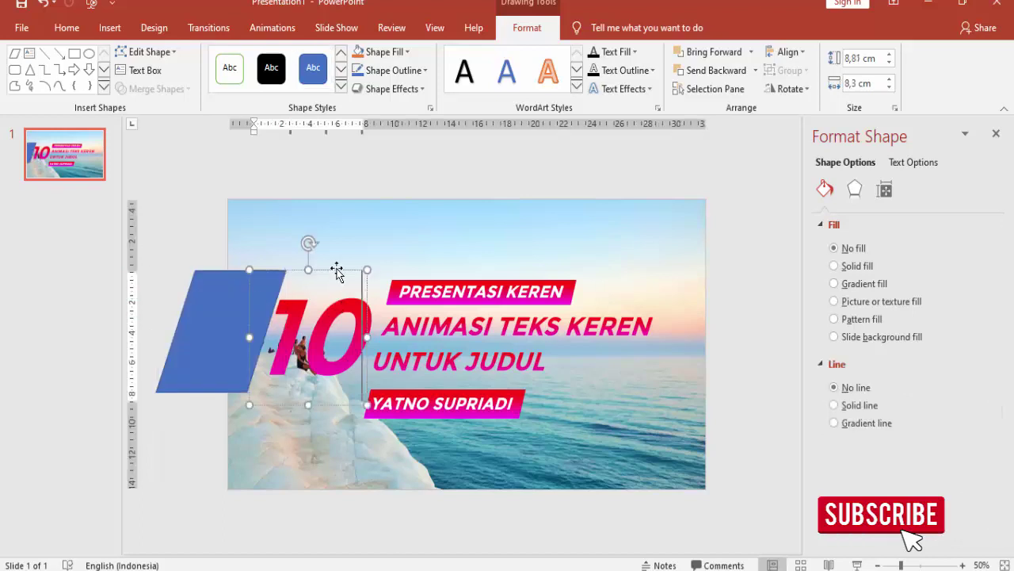
left_click(67, 27)
left_click(254, 82)
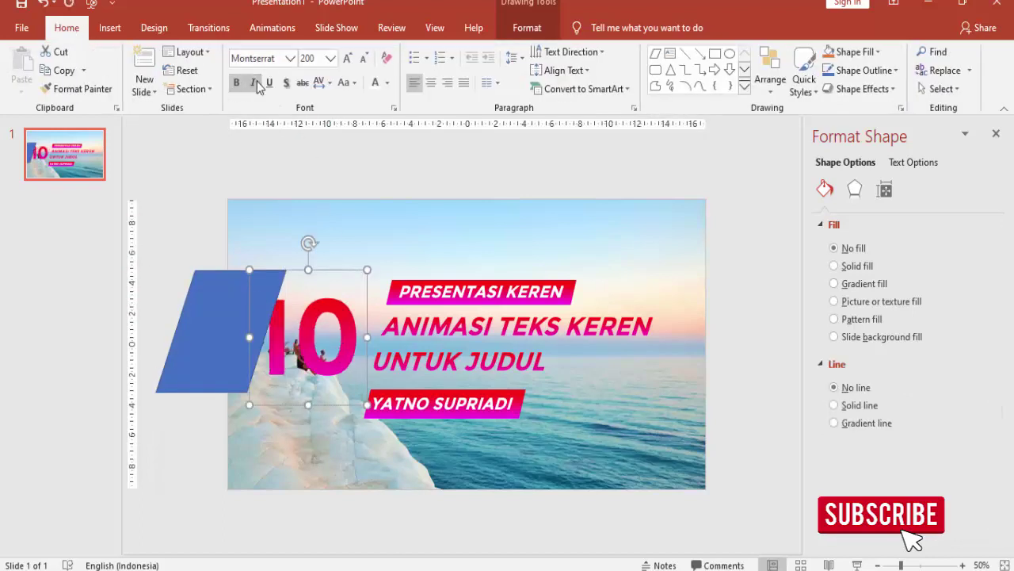
left_click(254, 84)
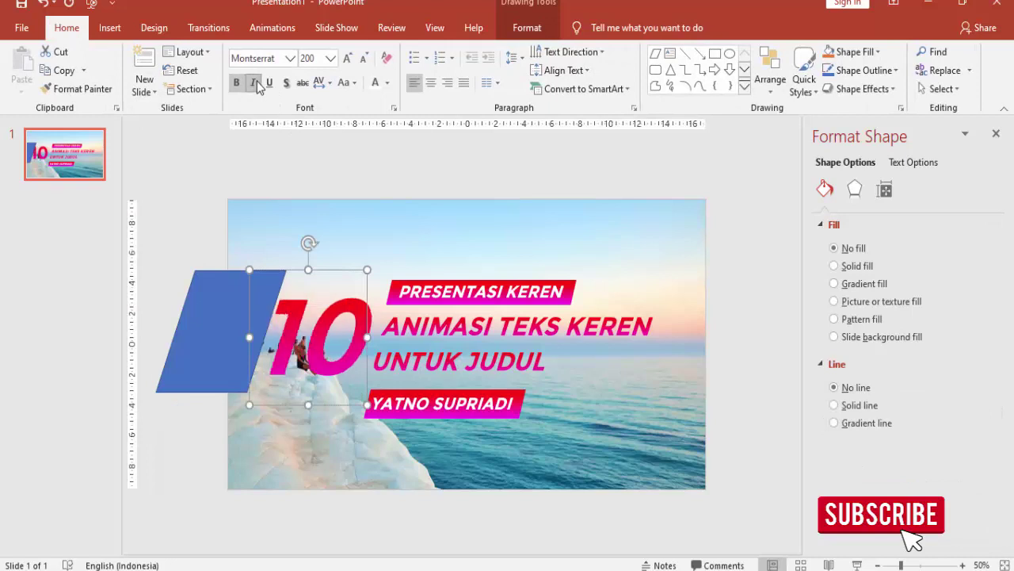
- Remove the parallelogram's outline and duplicate it below the original
left_click(250, 320)
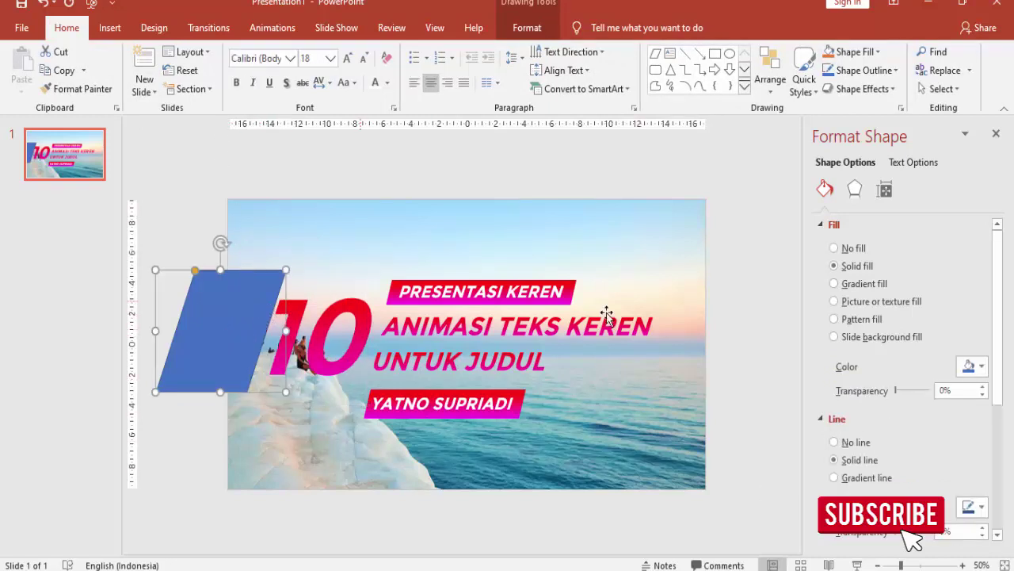
left_click(845, 444)
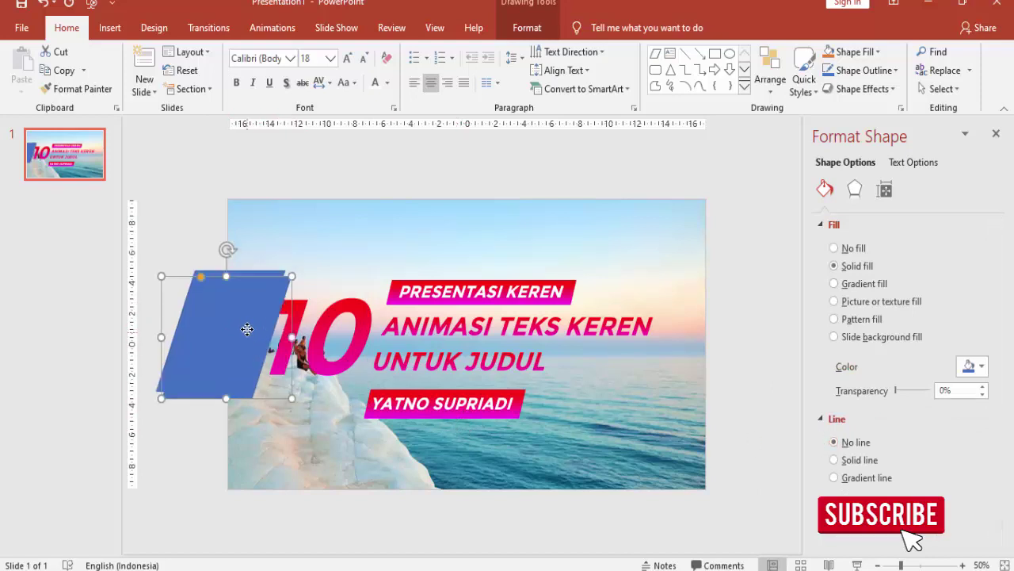
left_click_drag(245, 330, 275, 444)
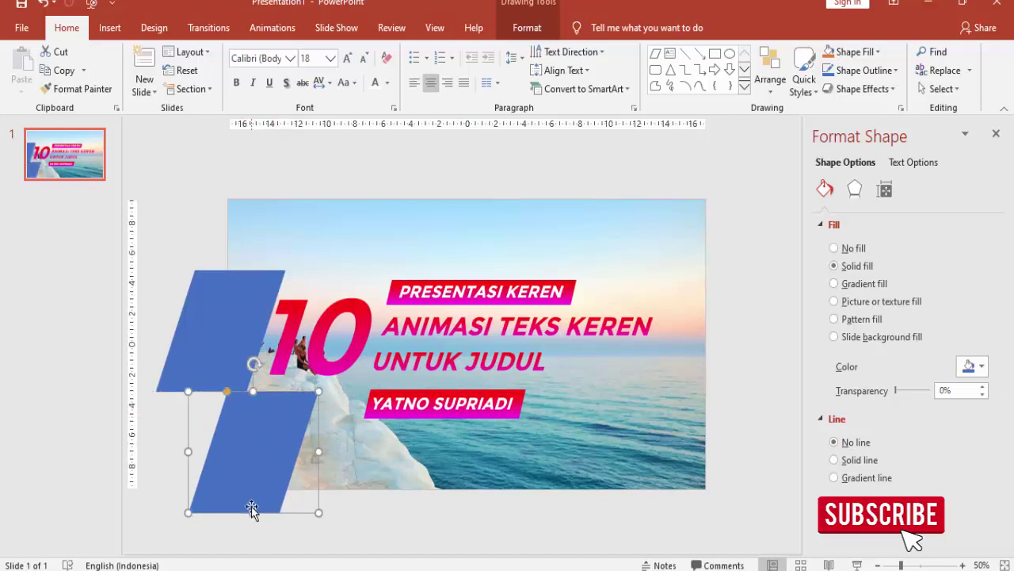
- Flatten the copy into a low strip, then copy another slanted strip beside PRESENTASI KEREN
mouse_move(252, 512)
left_mouse_down()
mouse_move(253, 421)
mouse_move(253, 440)
mouse_move(283, 407)
mouse_move(366, 409)
left_mouse_up()
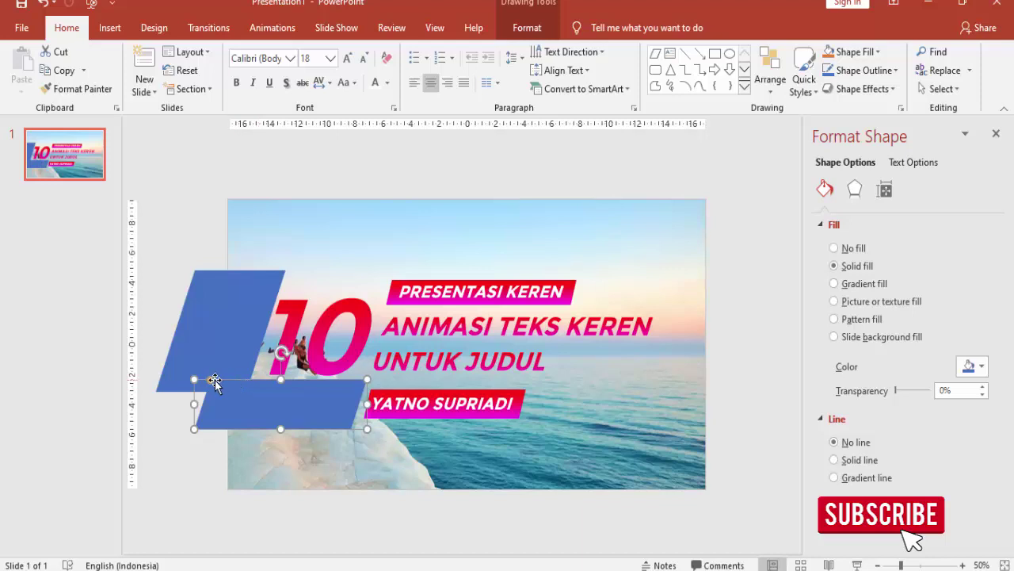
left_click_drag(210, 381, 208, 383)
mouse_move(299, 399)
left_mouse_down()
mouse_move(708, 287)
mouse_move(652, 270)
left_mouse_up()
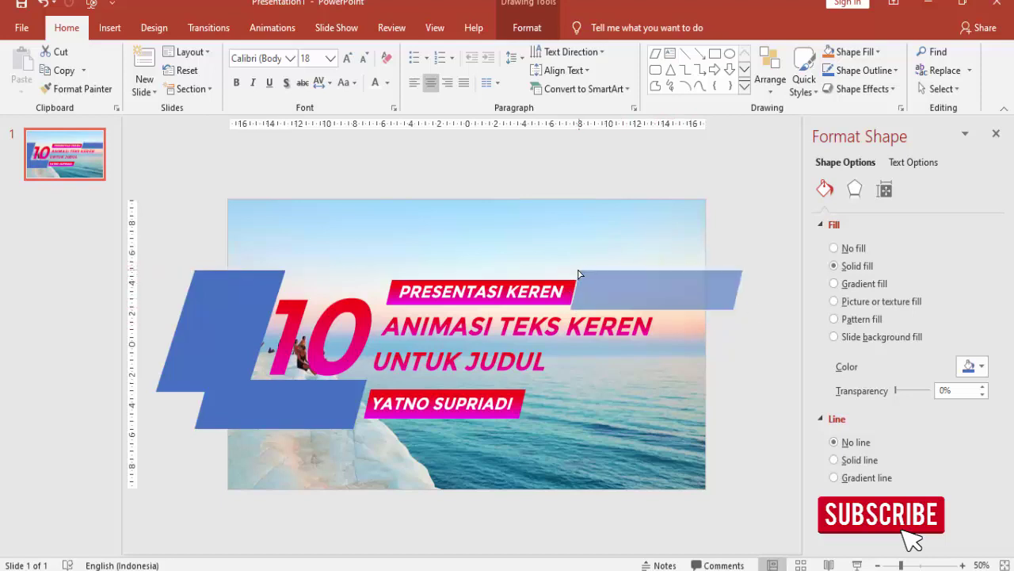
left_click_drag(581, 273, 611, 288)
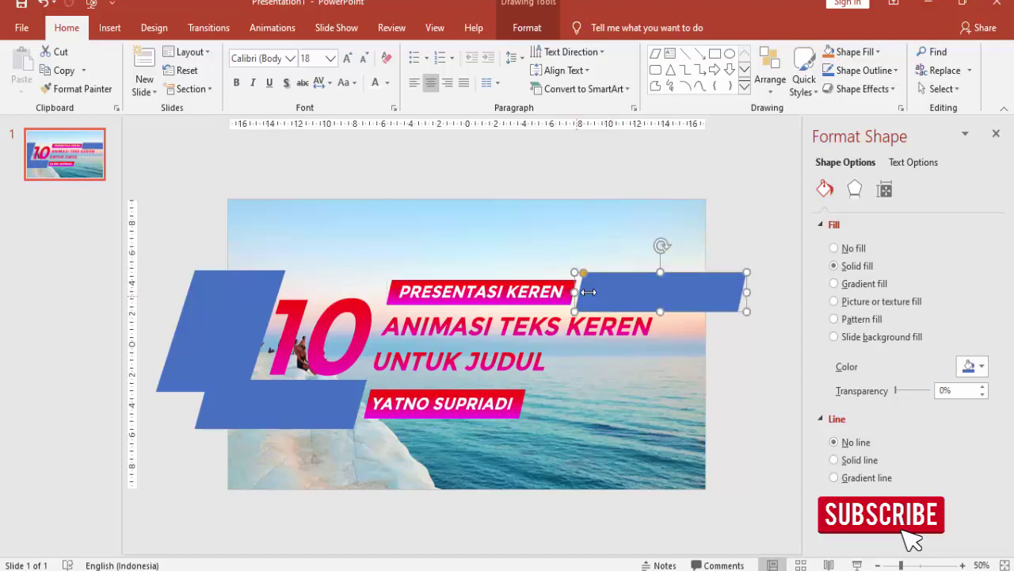
left_click(213, 322)
left_click(299, 394)
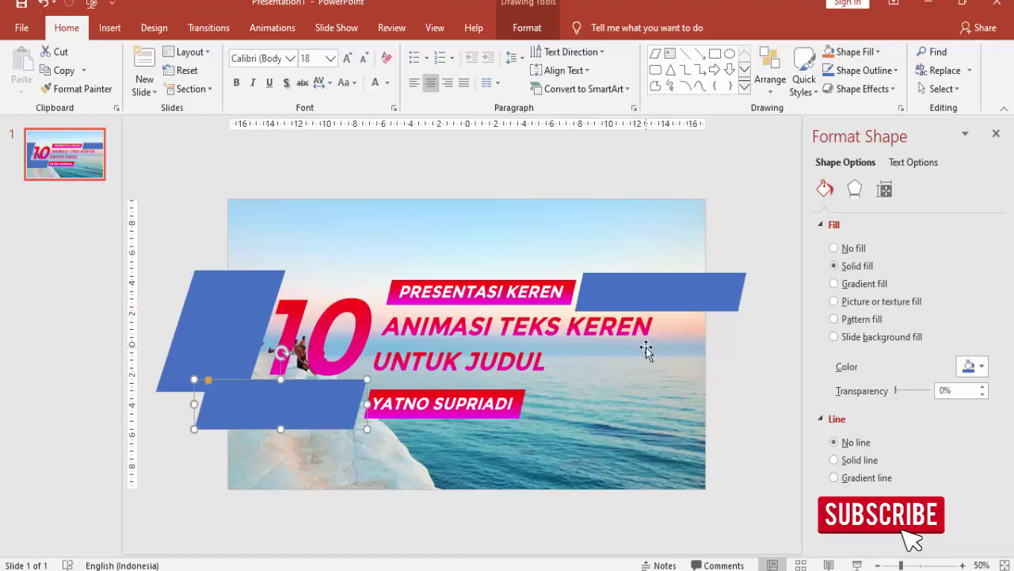
- Apply Slide background fill to the top-right, bottom and left blue parallelograms
left_click(609, 289)
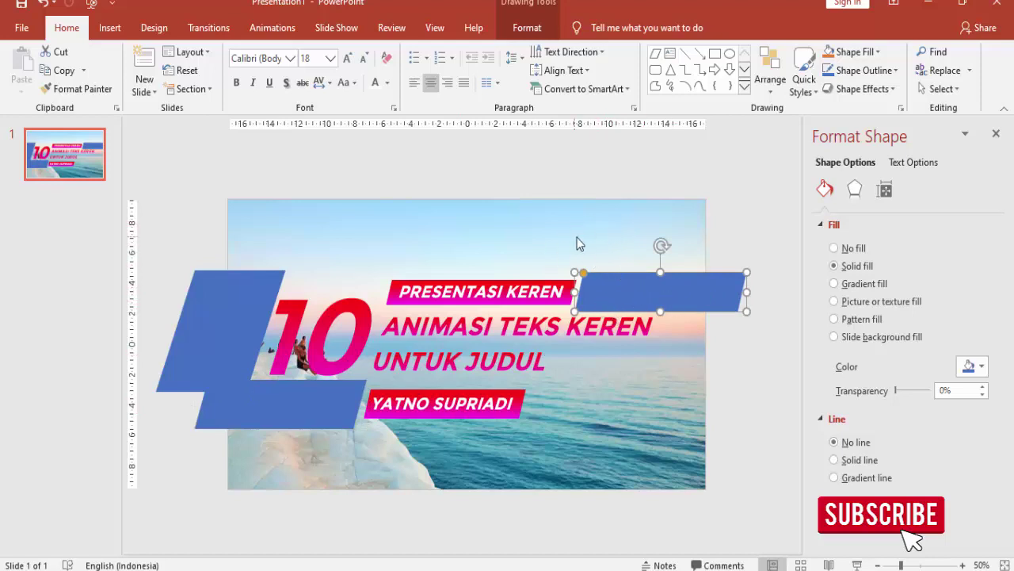
left_click(836, 338)
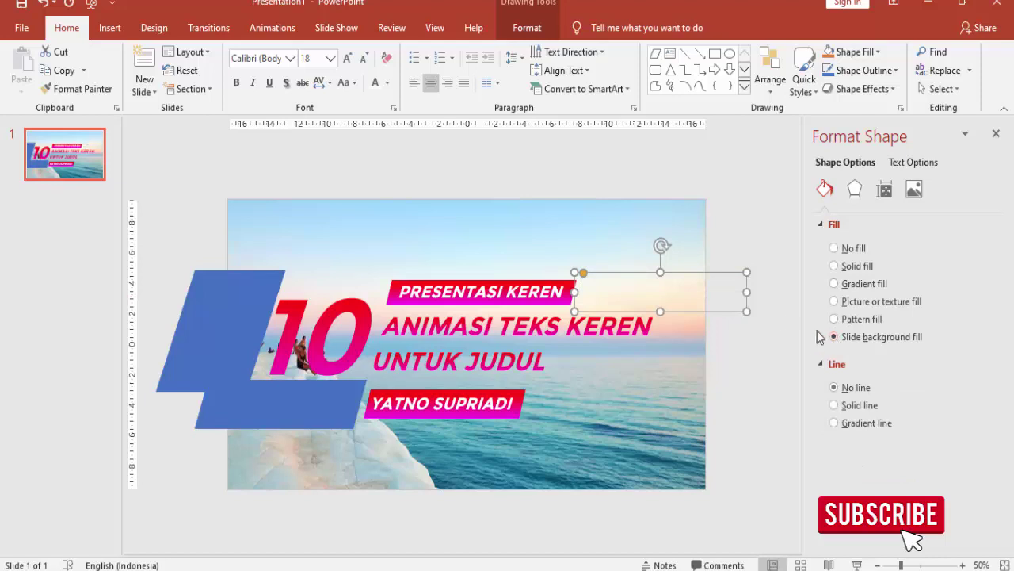
left_click(779, 310)
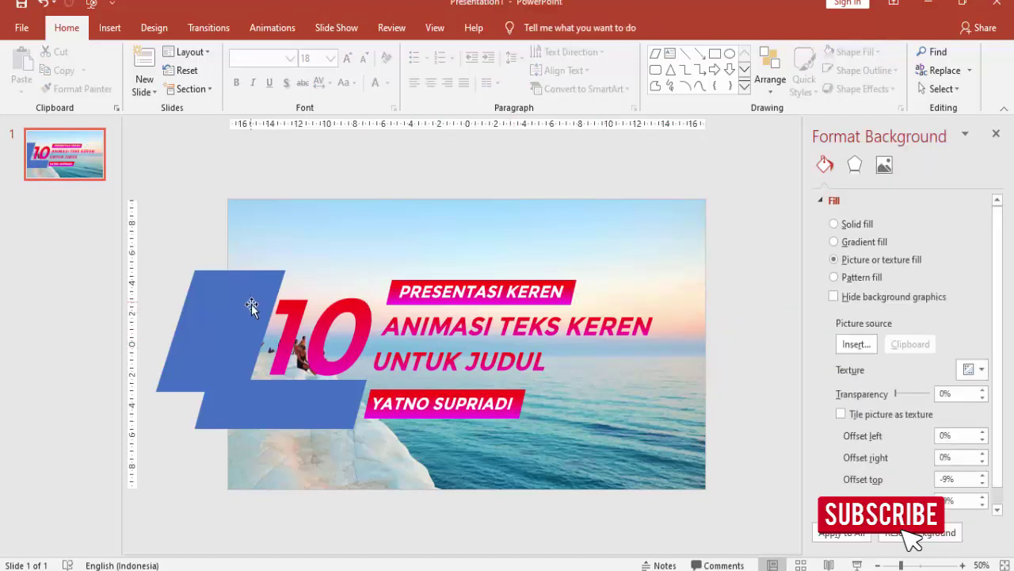
left_click(336, 398)
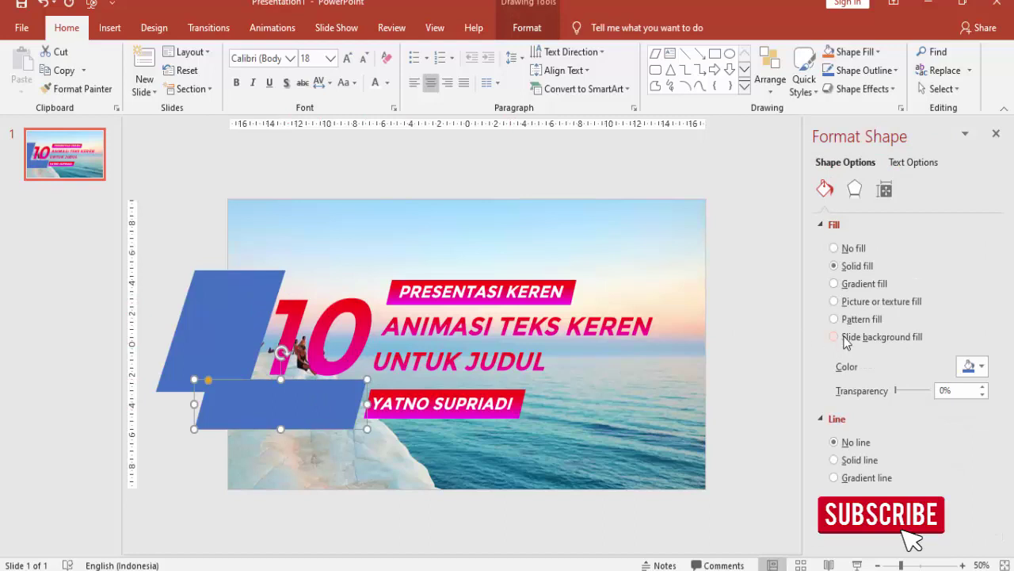
left_click(846, 337)
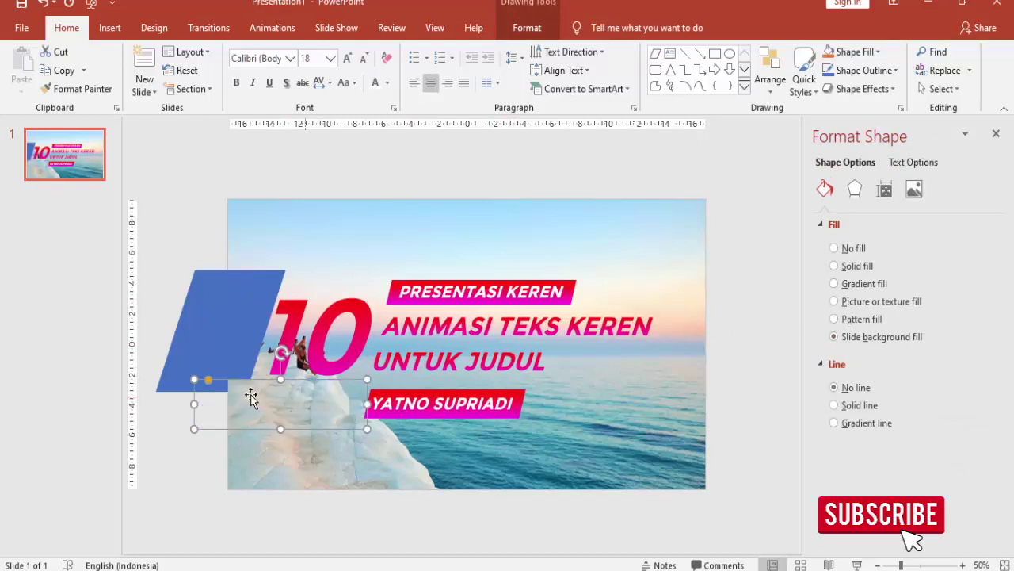
left_click(234, 337)
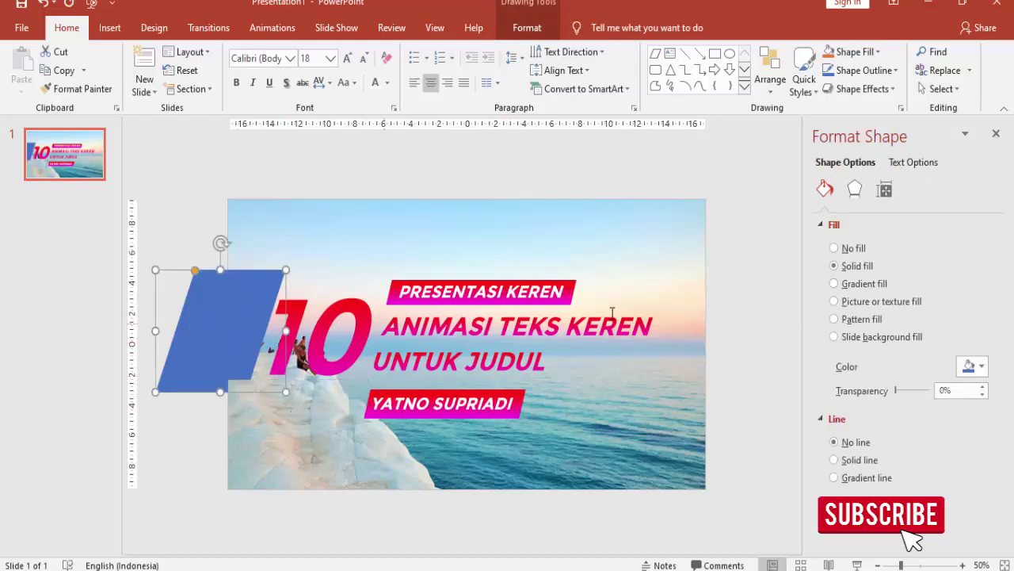
left_click(848, 338)
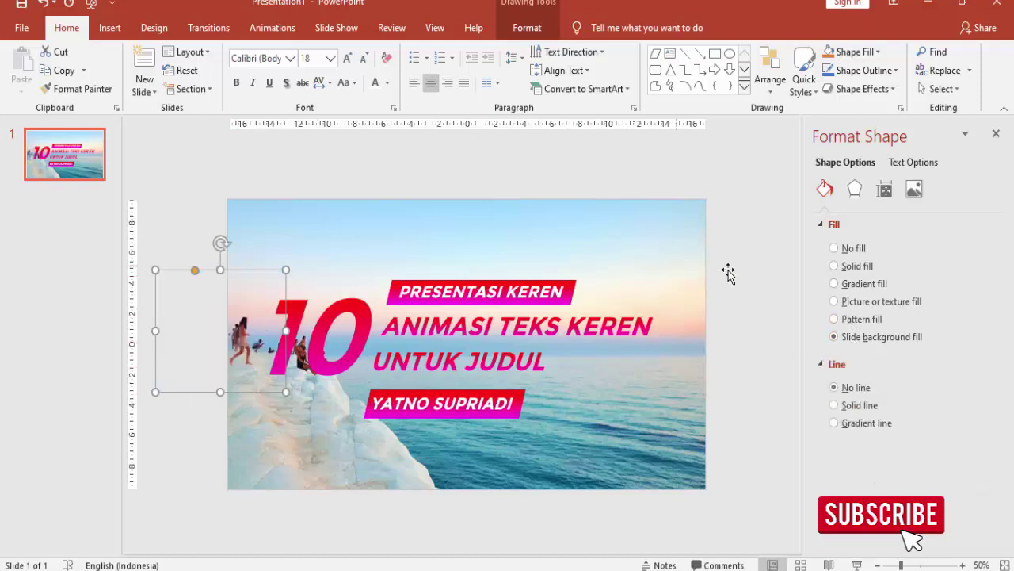
left_click(727, 292)
left_click(727, 231)
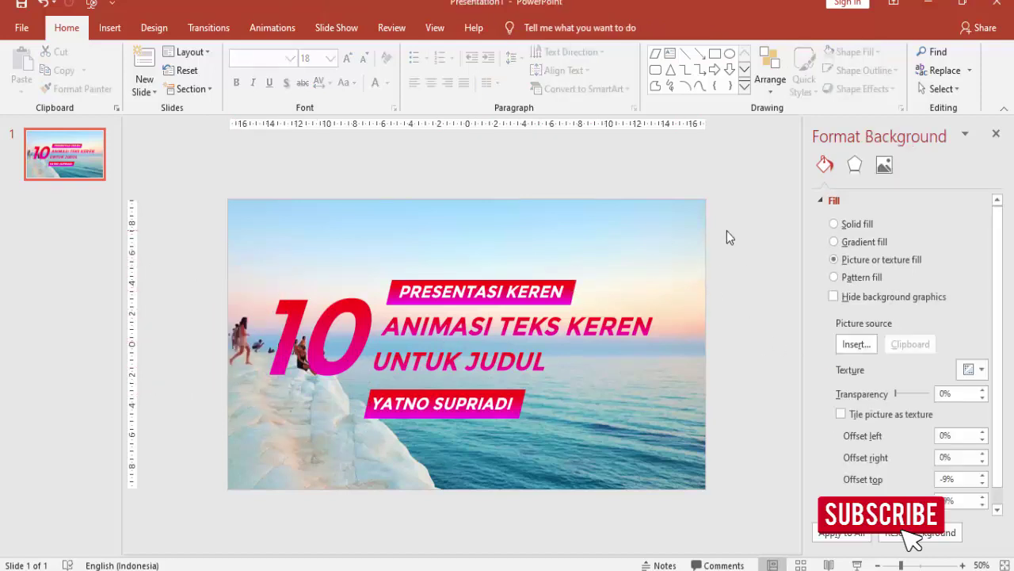
left_click(366, 317)
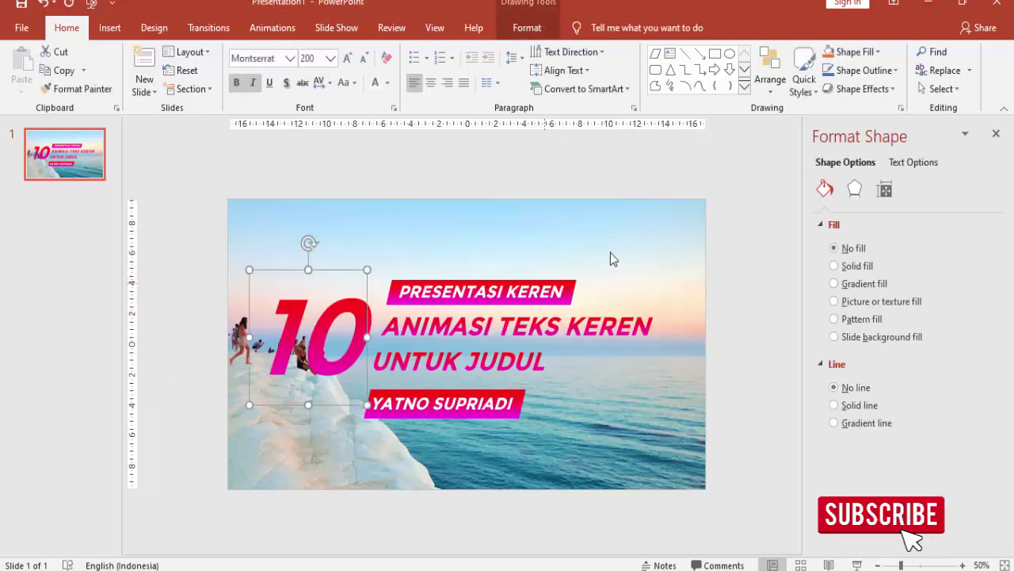
- Add a Fly In entrance from the left to the 10
left_click(996, 133)
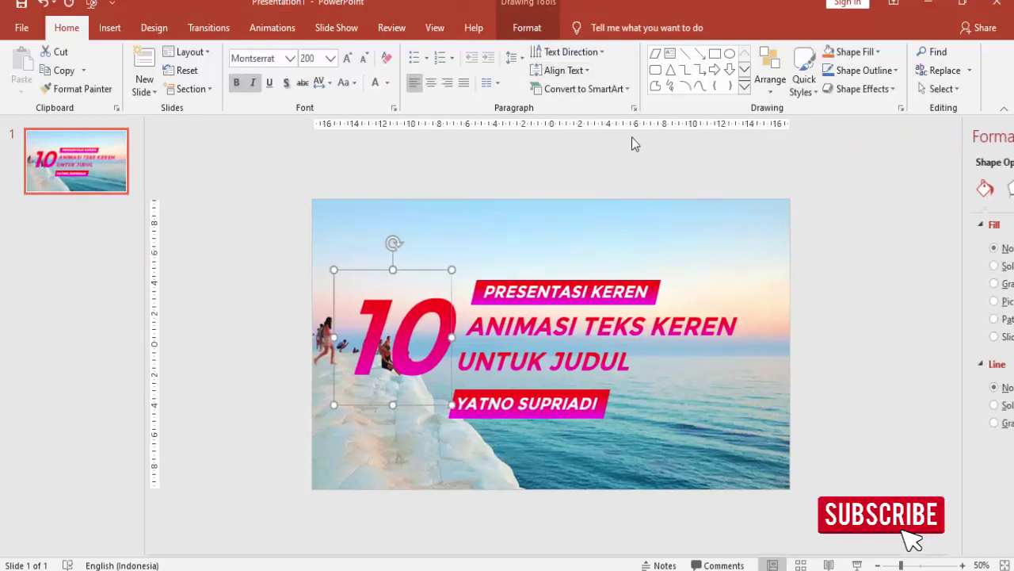
left_click(293, 28)
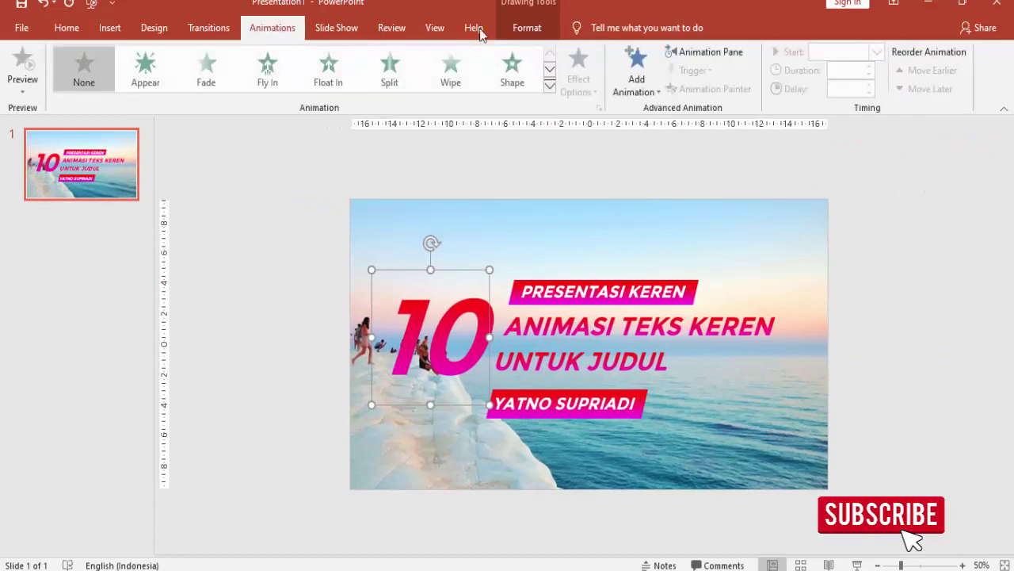
left_click(682, 57)
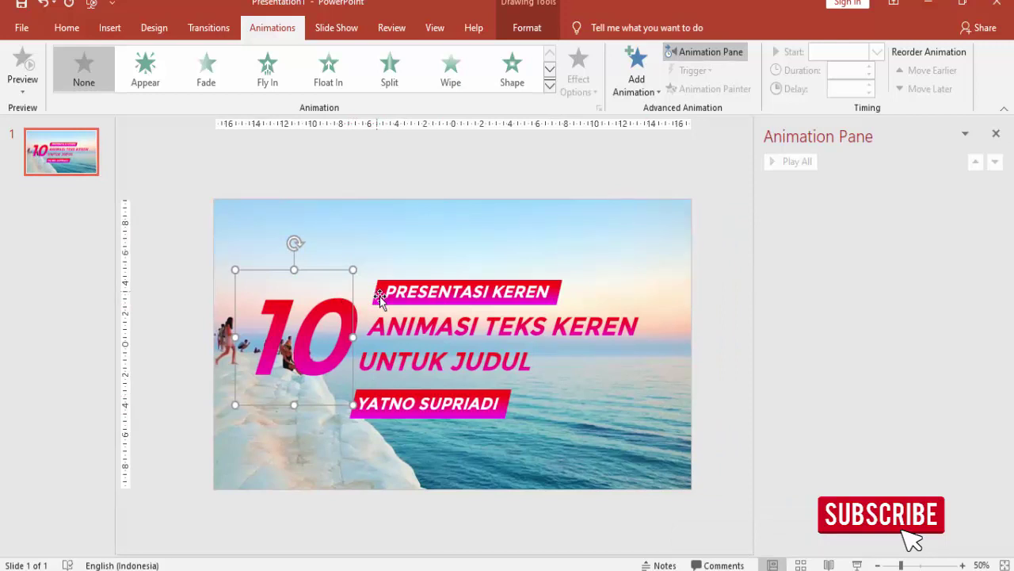
left_click(637, 75)
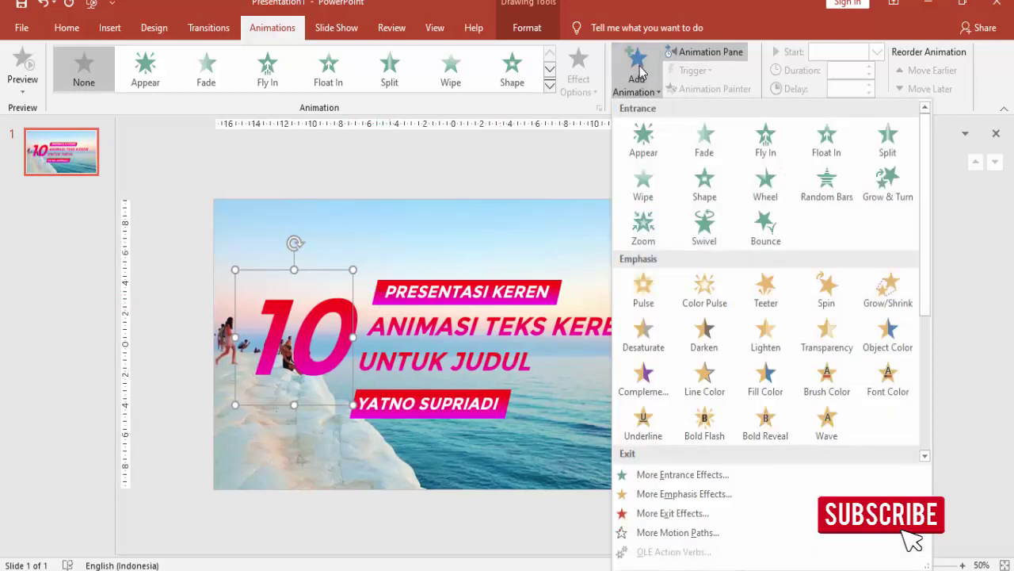
left_click(766, 134)
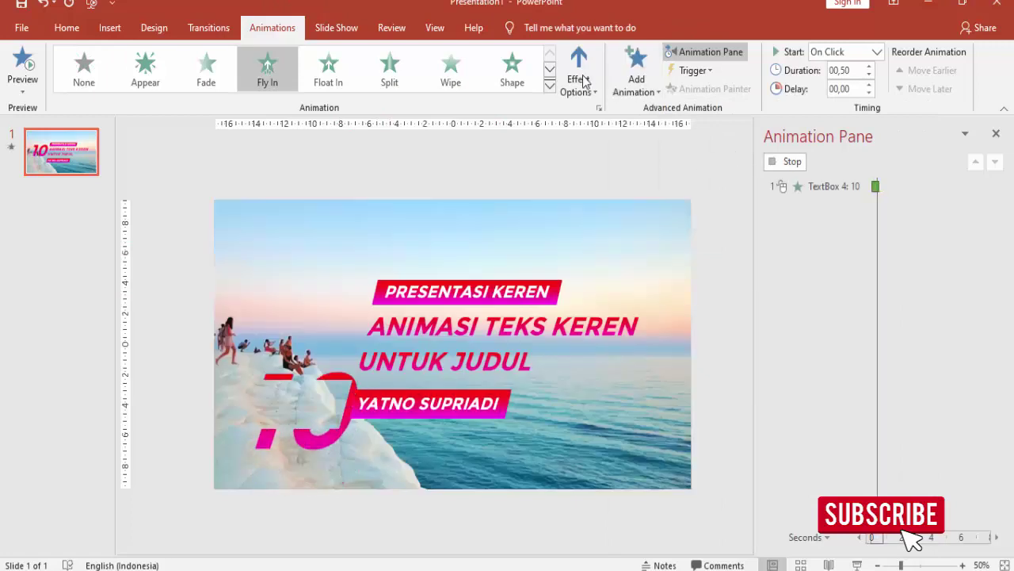
left_click(577, 72)
left_click(603, 206)
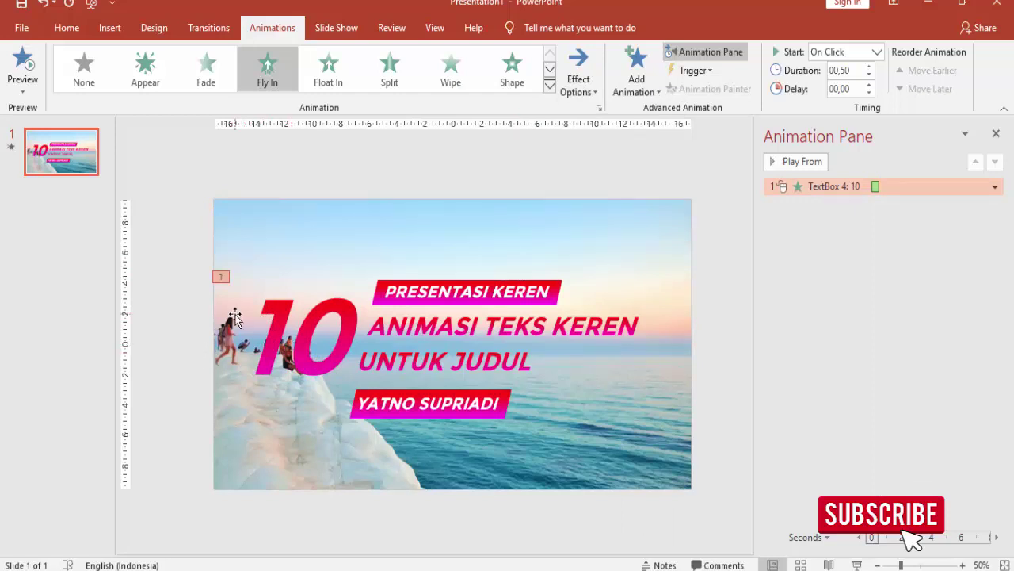
- Set the 10's Fly In duration to 0.75 seconds with a 0.75-second smooth end
left_click(236, 318)
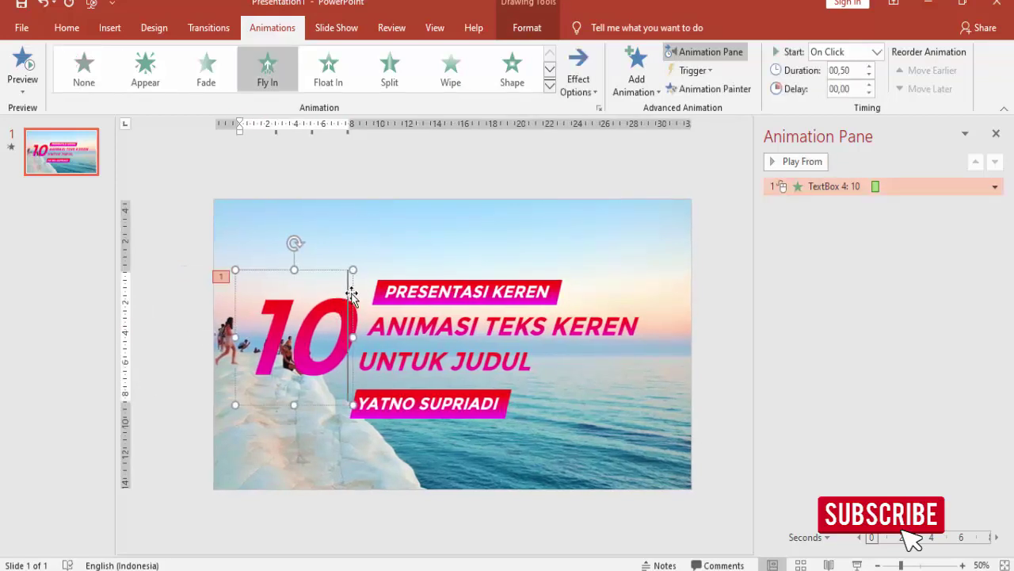
left_click(869, 69)
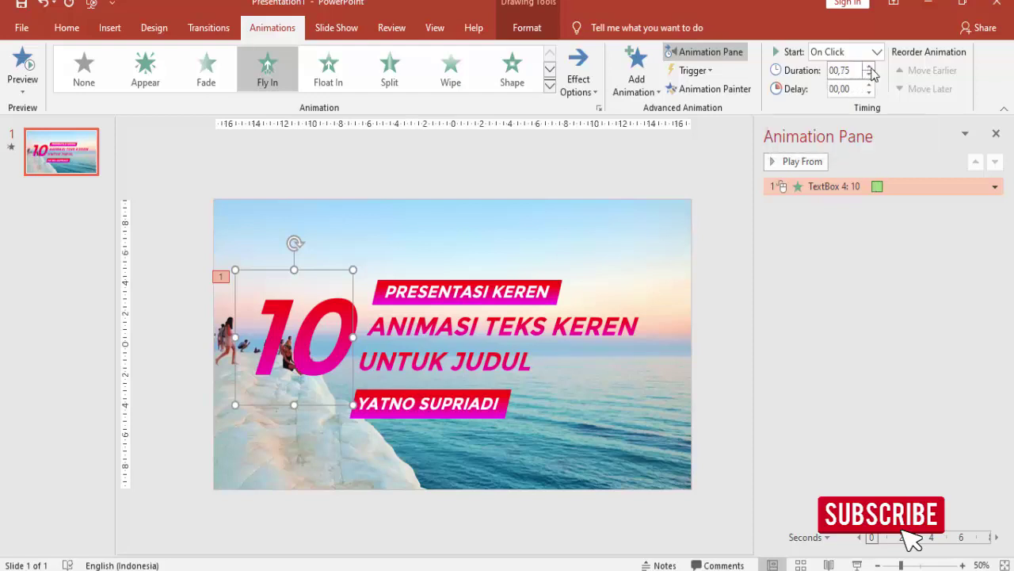
right_click(892, 186)
left_click(912, 261)
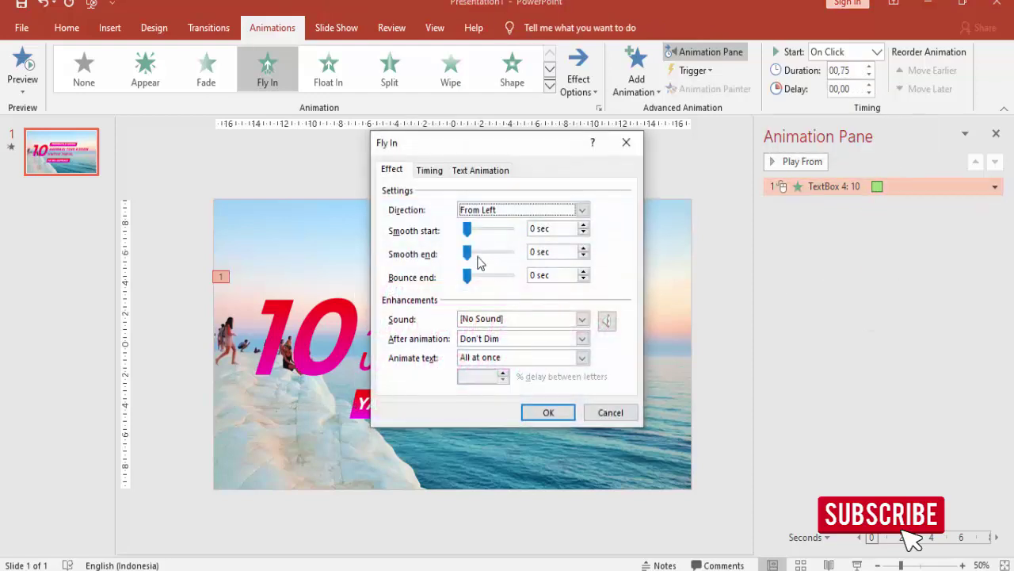
left_click_drag(467, 253, 512, 252)
left_click(555, 411)
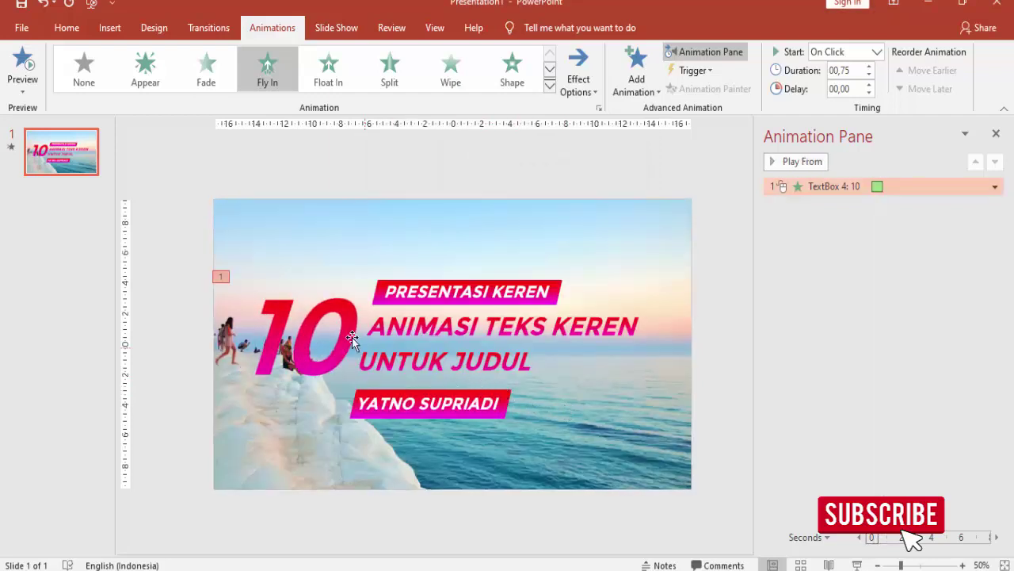
left_click(352, 326)
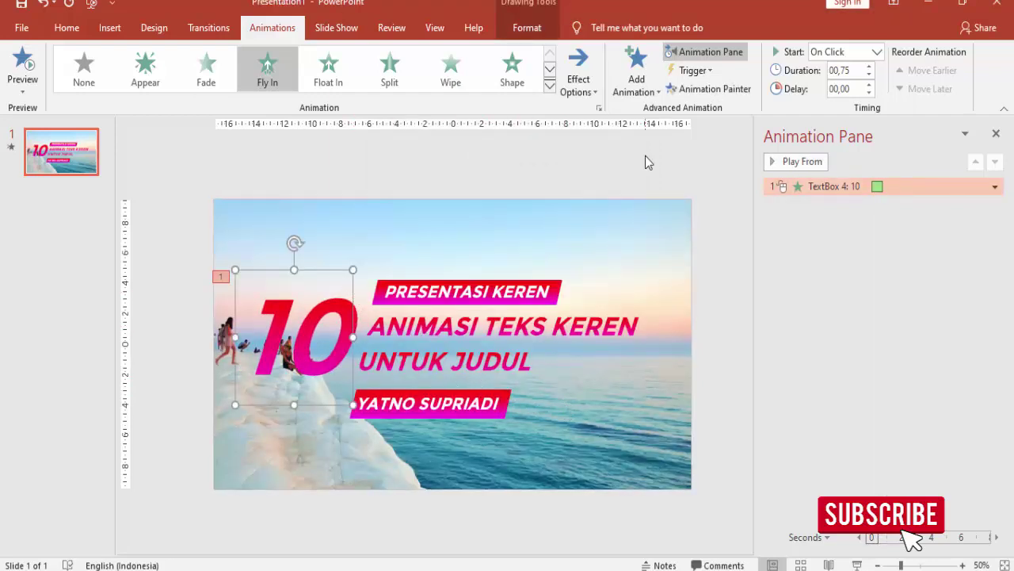
left_click(688, 89)
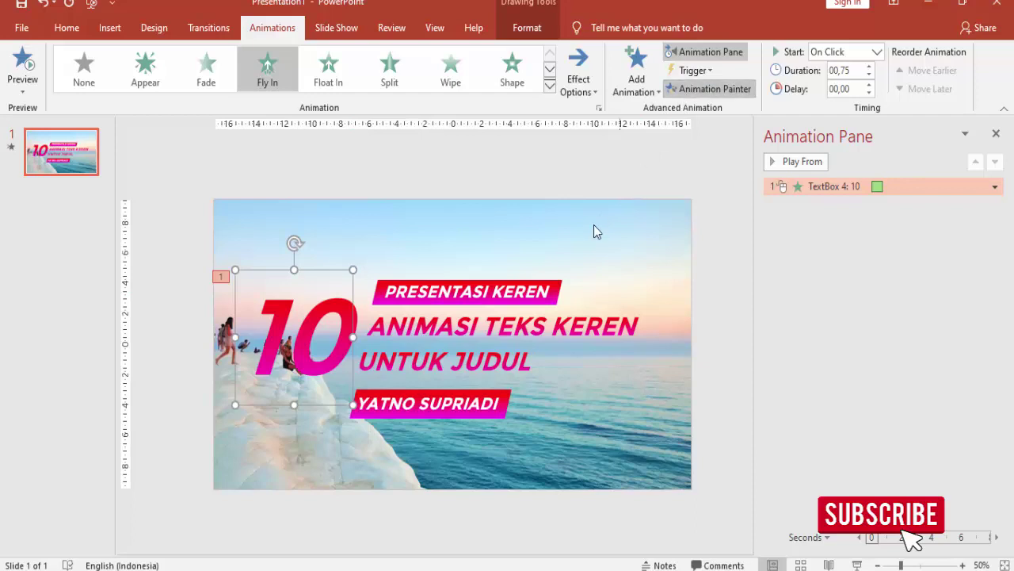
- Paint the Fly In onto ANIMASI TEKS KEREN, preview it, and nudge the hidden shape beside the 10
left_click(552, 328)
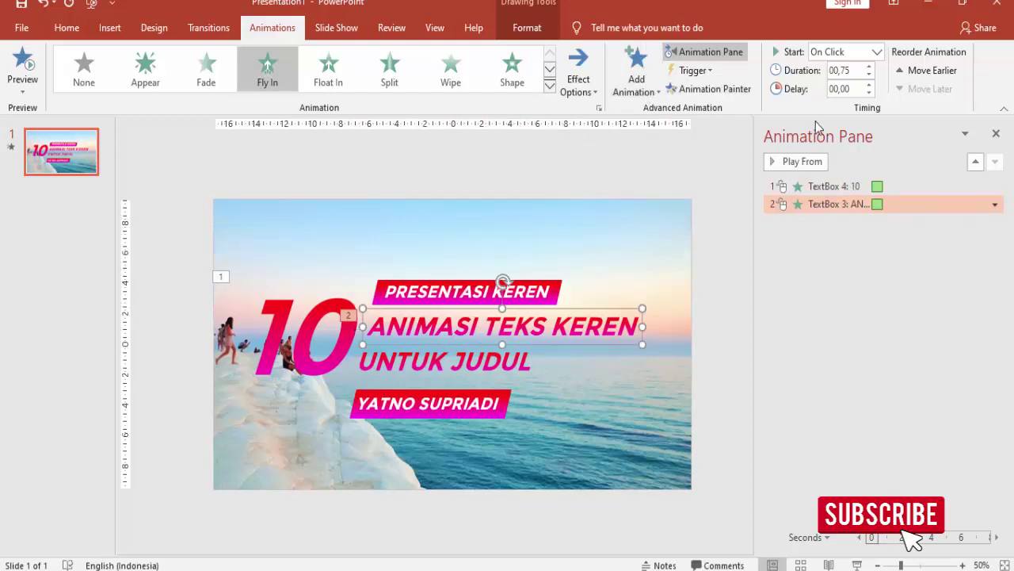
left_click(783, 165)
left_click(348, 315)
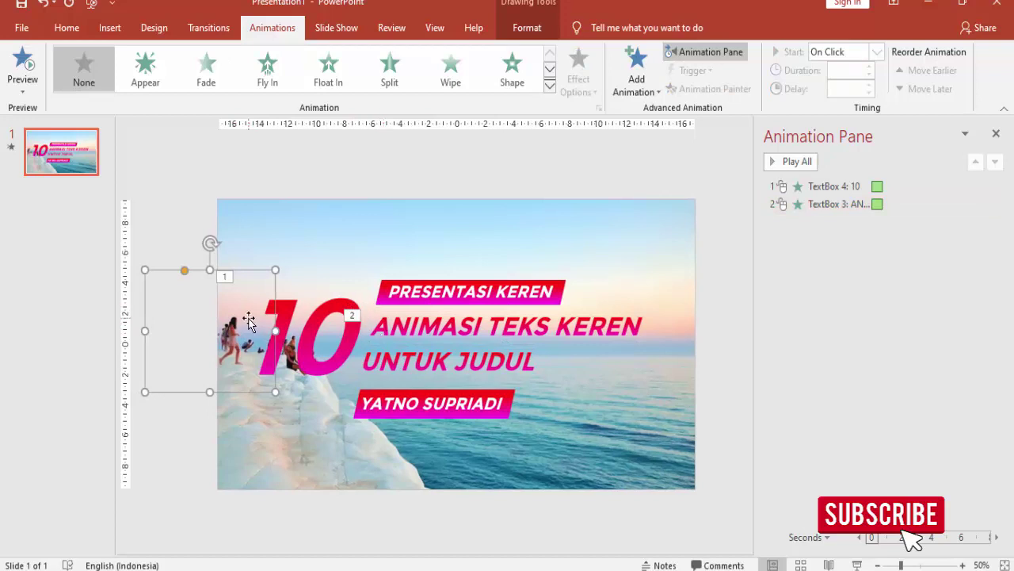
left_click_drag(248, 320, 255, 327)
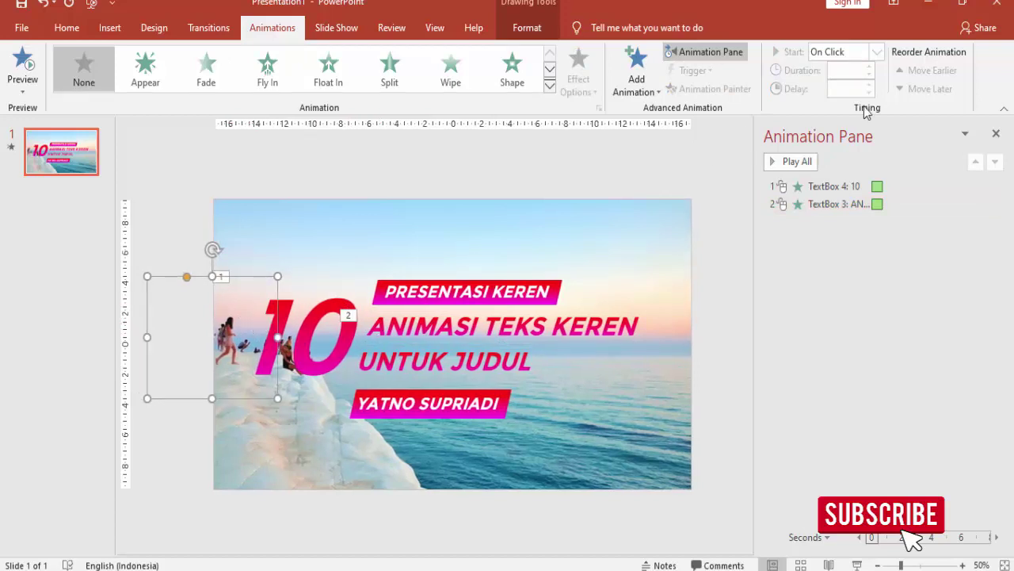
left_click(997, 136)
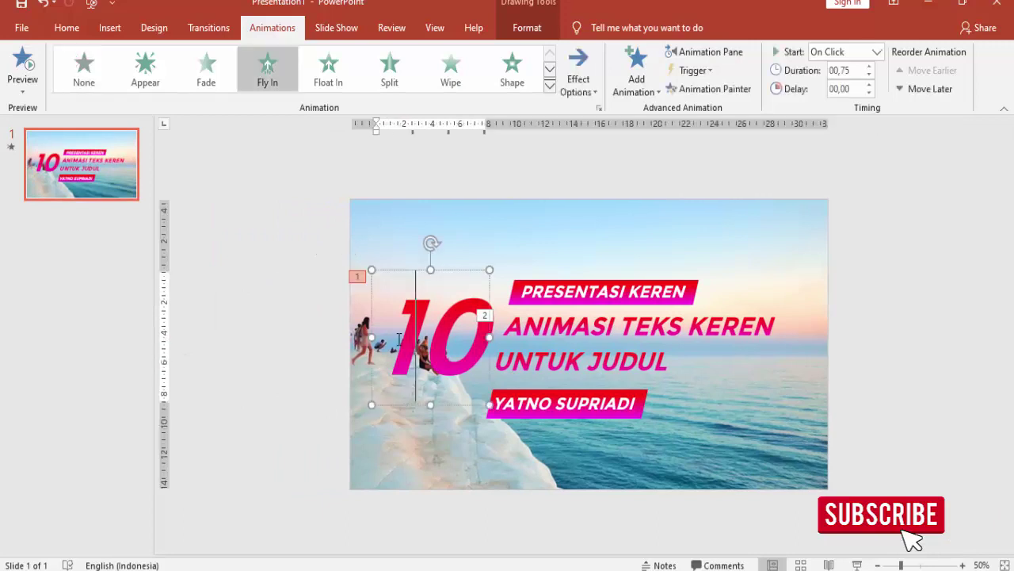
- Give the hidden shape behind the 10 a solid blue fill through Format Shape
right_click(397, 343)
key("Escape")
left_click(363, 311)
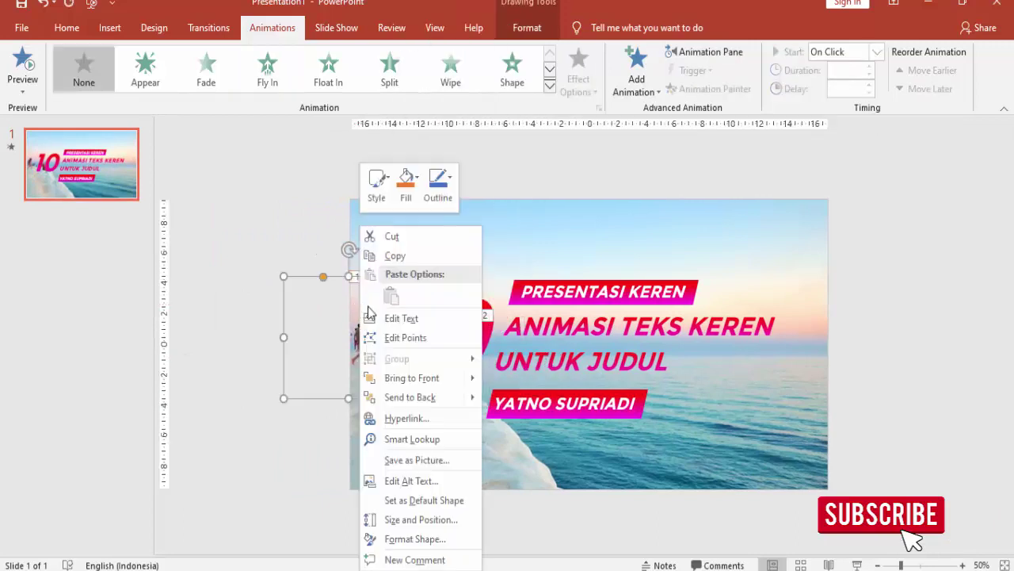
right_click(363, 311)
left_click(415, 539)
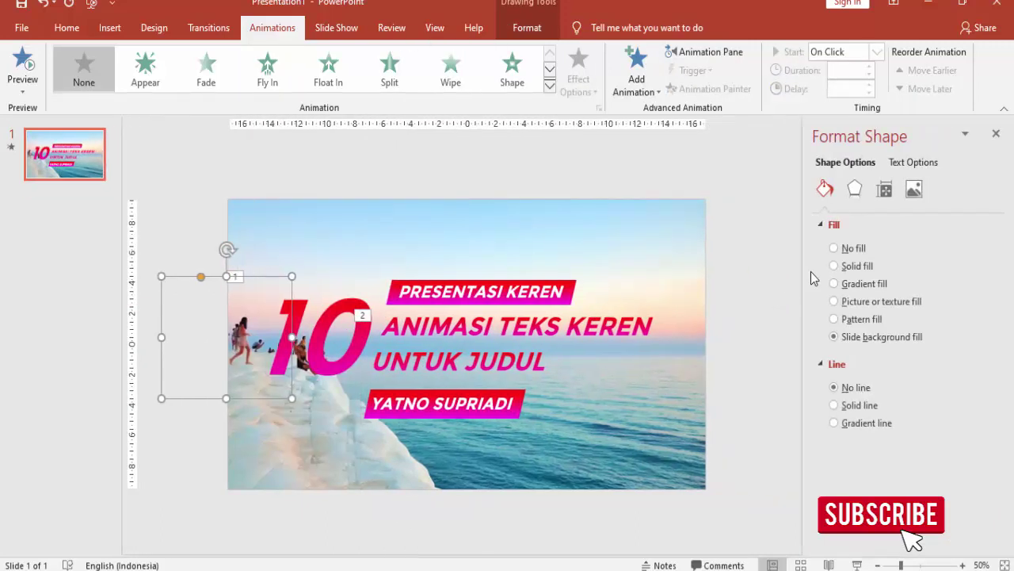
left_click(853, 267)
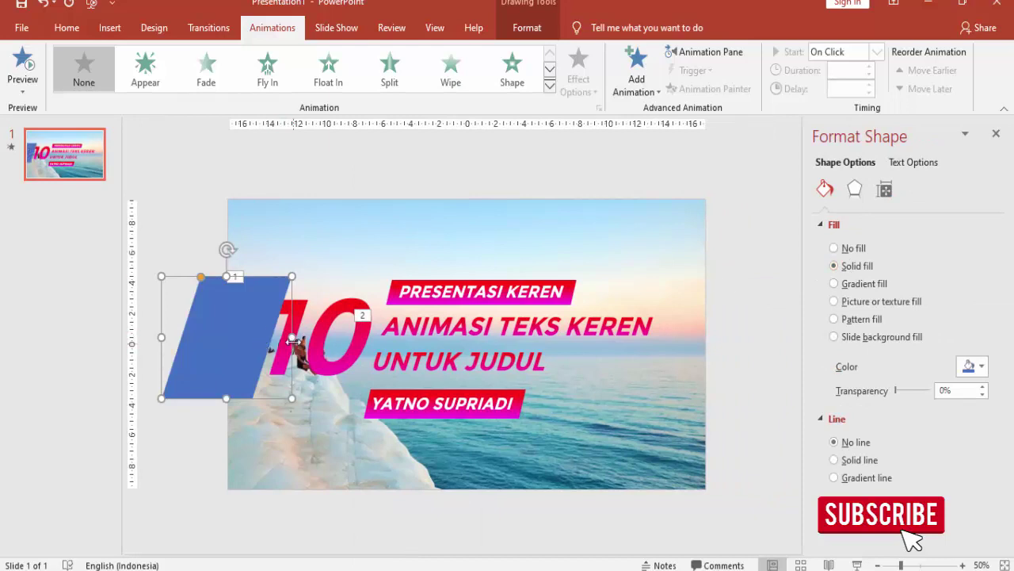
- Widen the blue shape toward the title lines, adjust its slant, and trim its top and bottom
left_click_drag(293, 338, 391, 343)
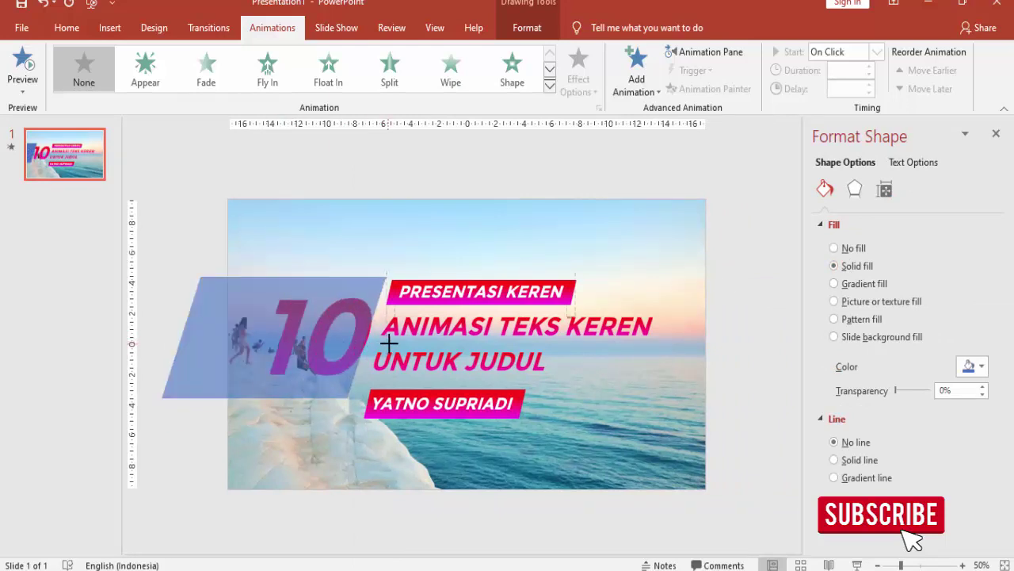
left_click_drag(391, 342, 388, 344)
left_click_drag(389, 343, 394, 337)
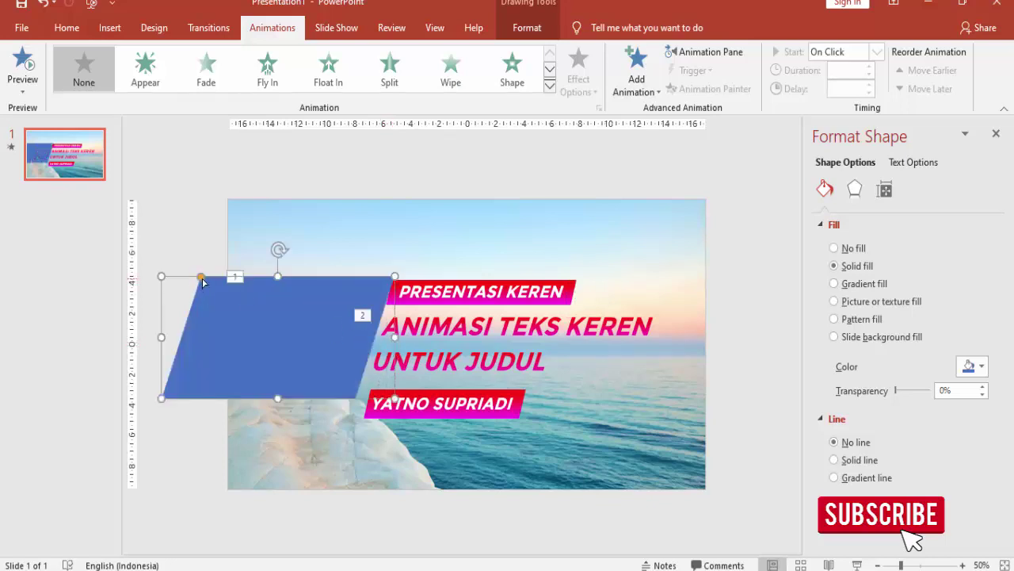
left_click_drag(201, 279, 224, 305)
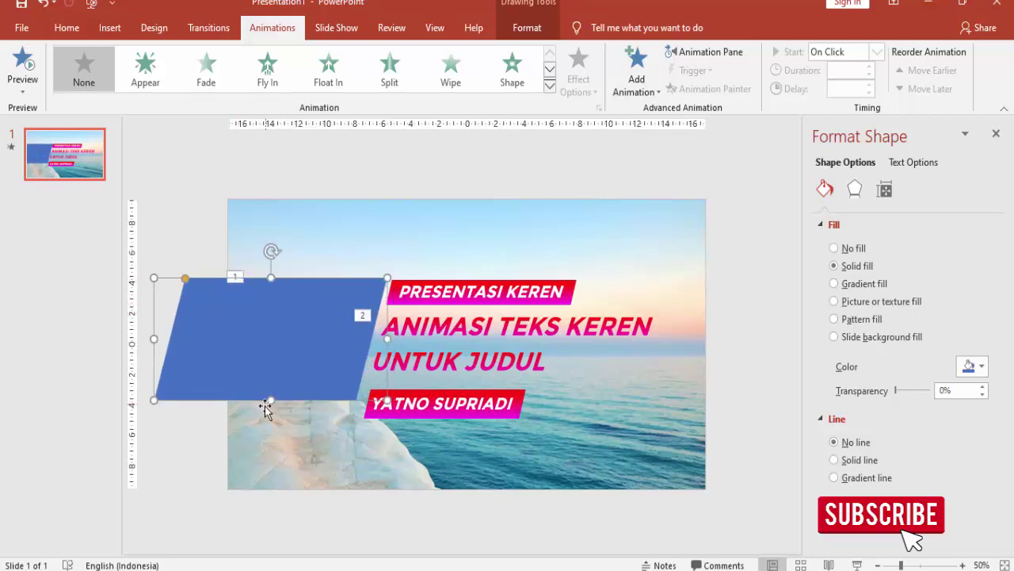
left_click_drag(268, 401, 271, 380)
left_click_drag(272, 280, 273, 293)
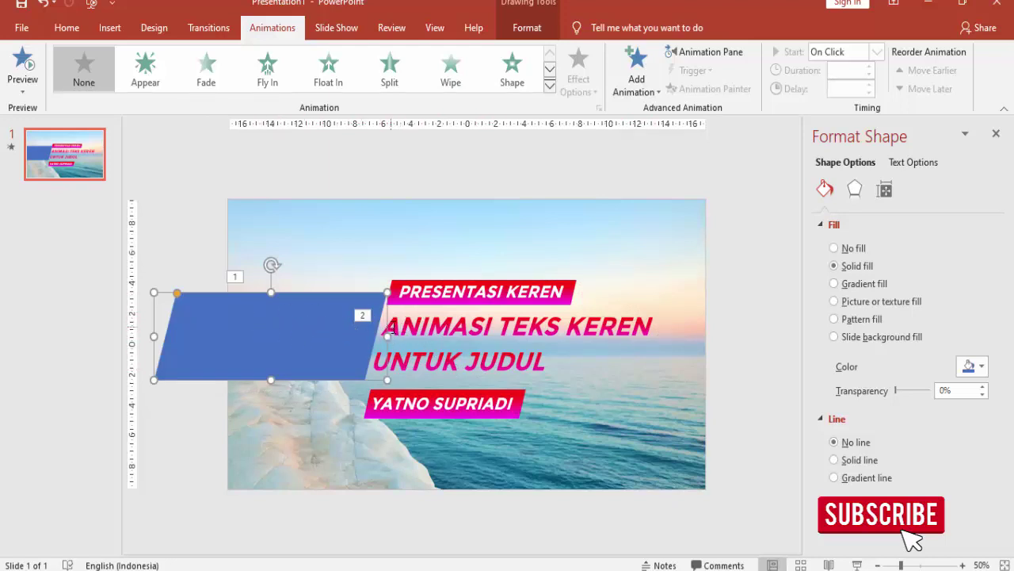
- Send the blue shape, then the ANIMASI TEKS KEREN and UNTUK JUDUL lines, to the back
right_click(286, 332)
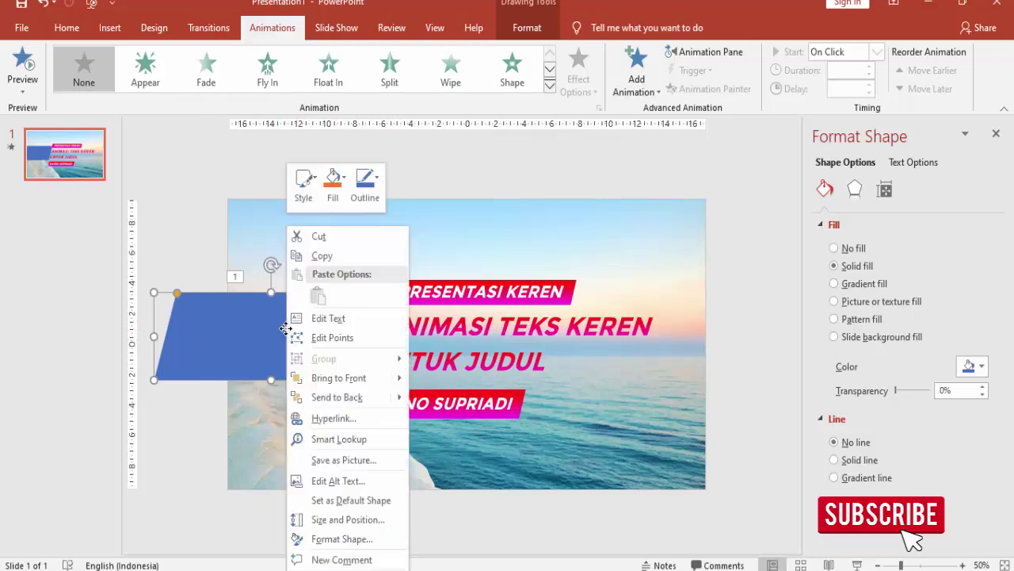
left_click(332, 392)
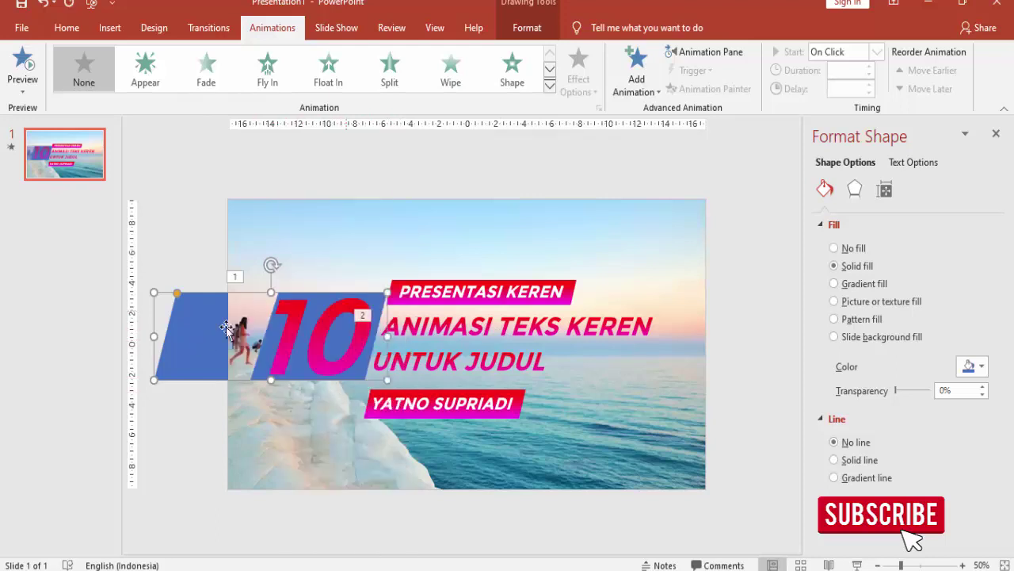
left_click(420, 323)
left_click(424, 361)
left_click(426, 326)
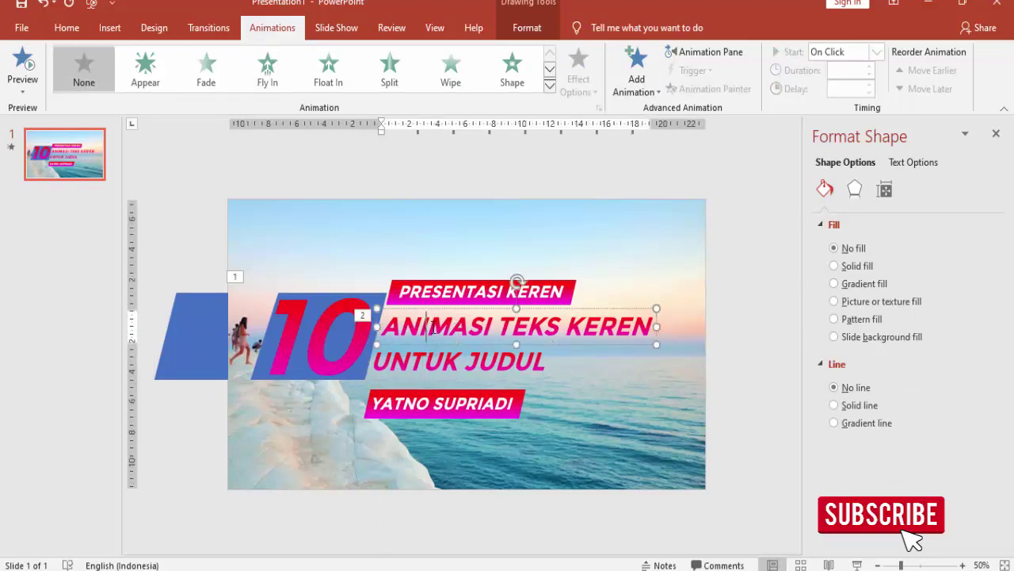
right_click(502, 345)
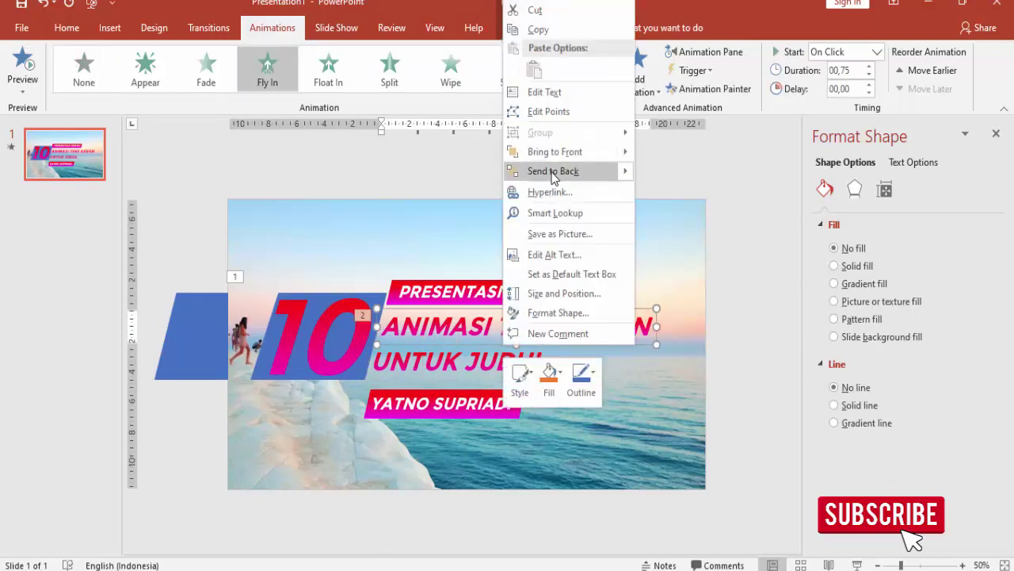
left_click(544, 170)
left_click(513, 361)
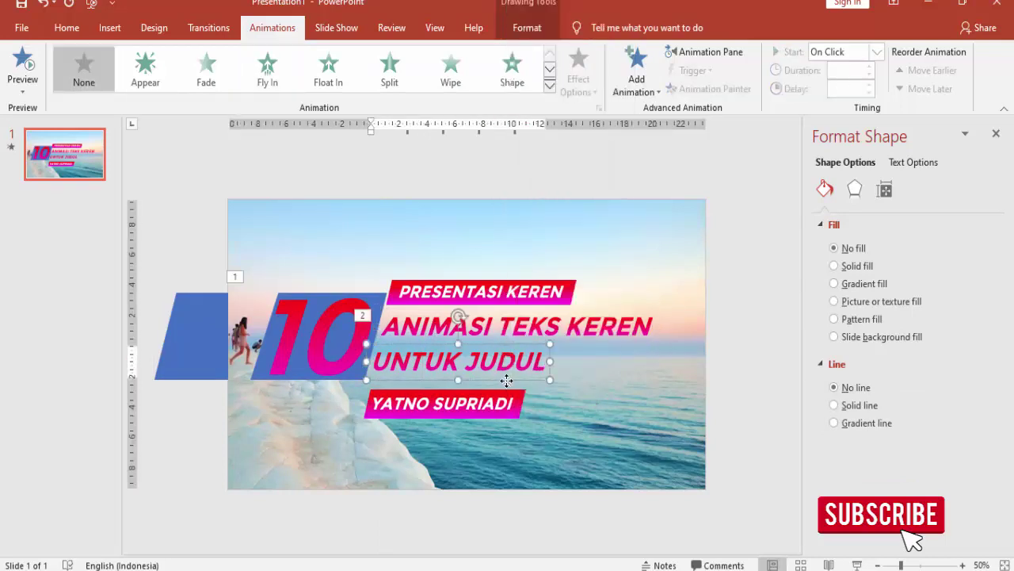
right_click(506, 380)
left_click(543, 206)
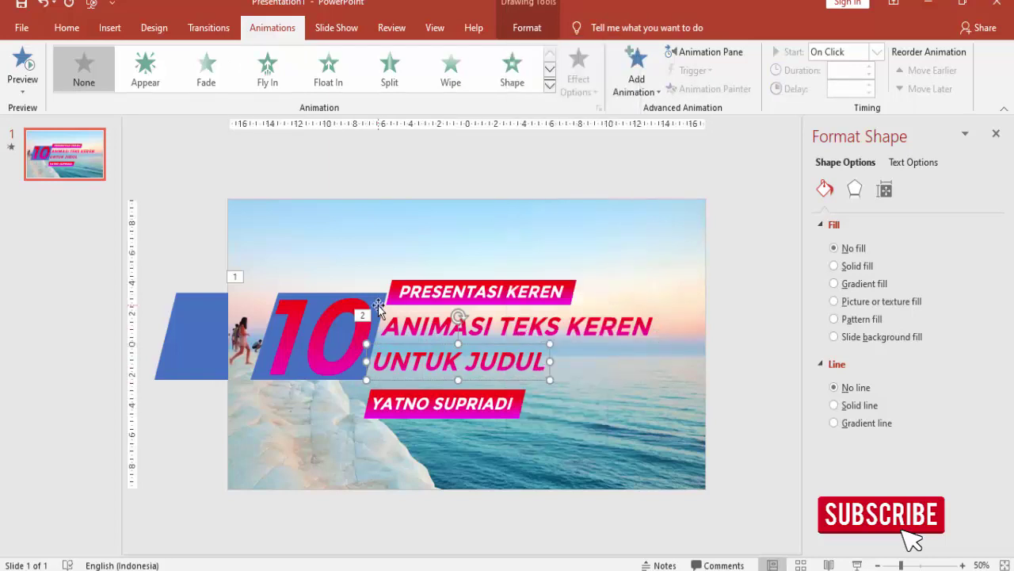
- Reposition the ANIMASI TEKS KEREN line slightly lower, closer to UNTUK JUDUL
left_click(199, 334)
left_click(572, 307)
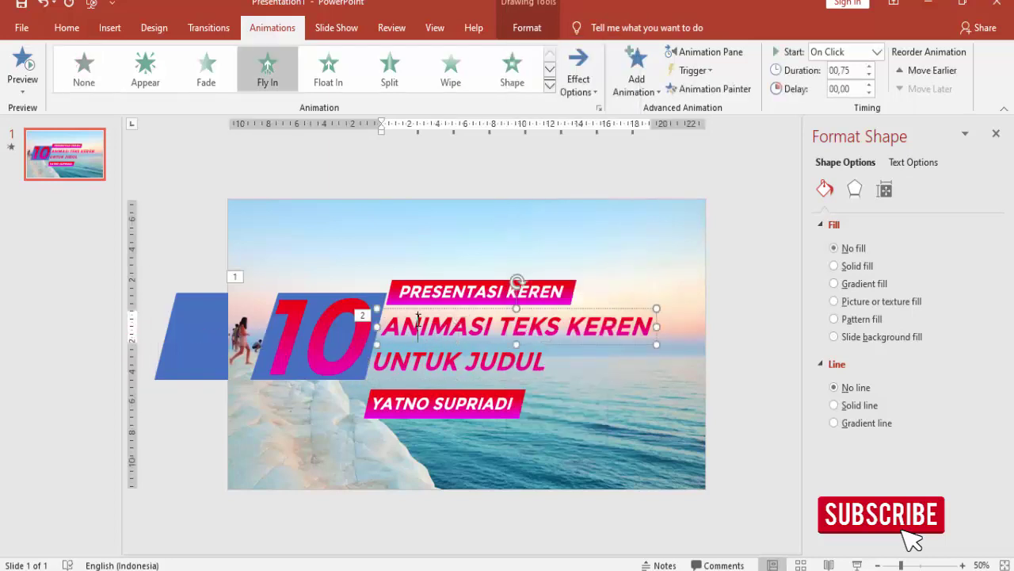
mouse_move(589, 302)
left_mouse_down()
mouse_move(564, 303)
mouse_move(611, 306)
left_mouse_up()
left_click(600, 315)
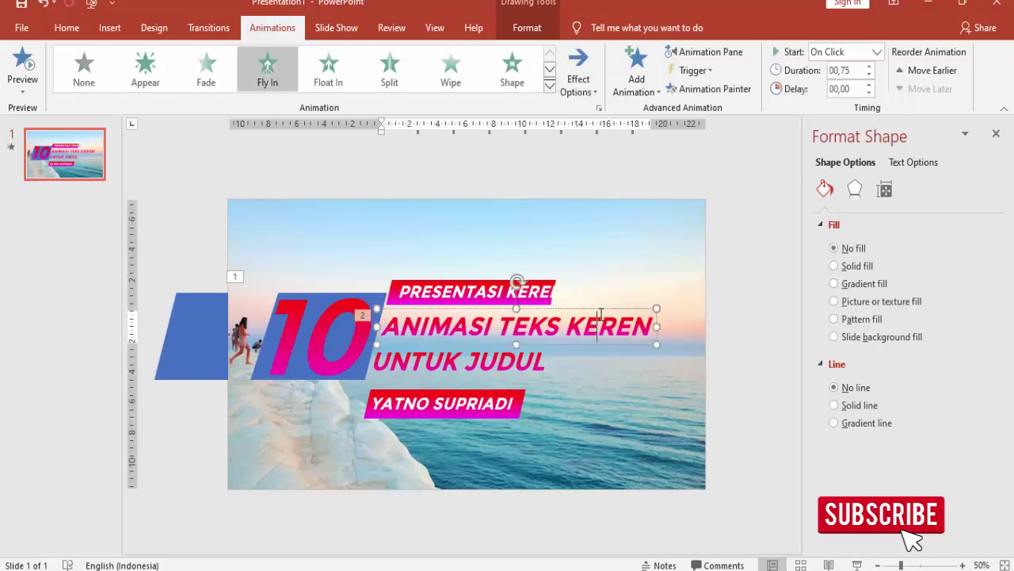
left_click(593, 320)
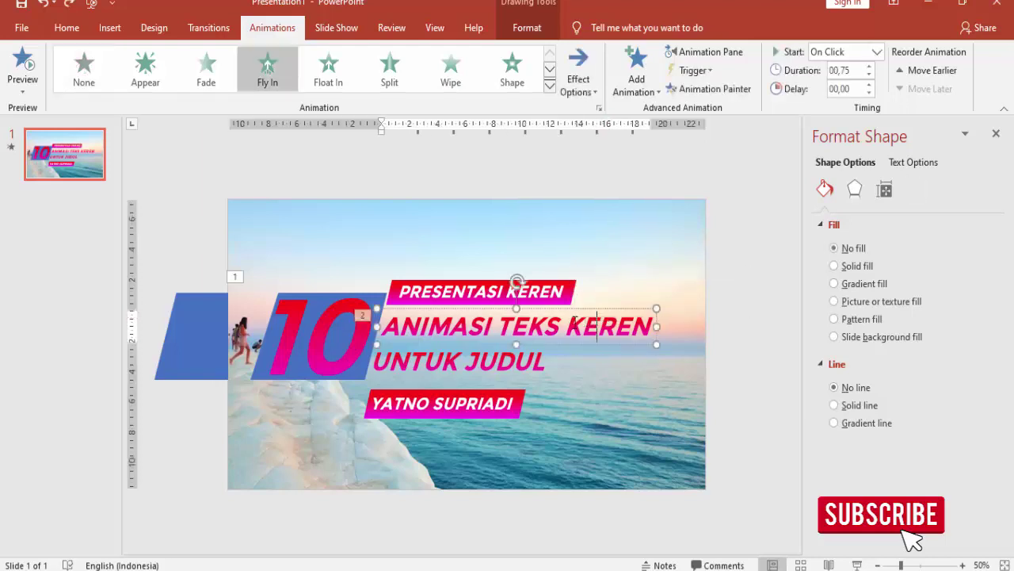
double_click(560, 317)
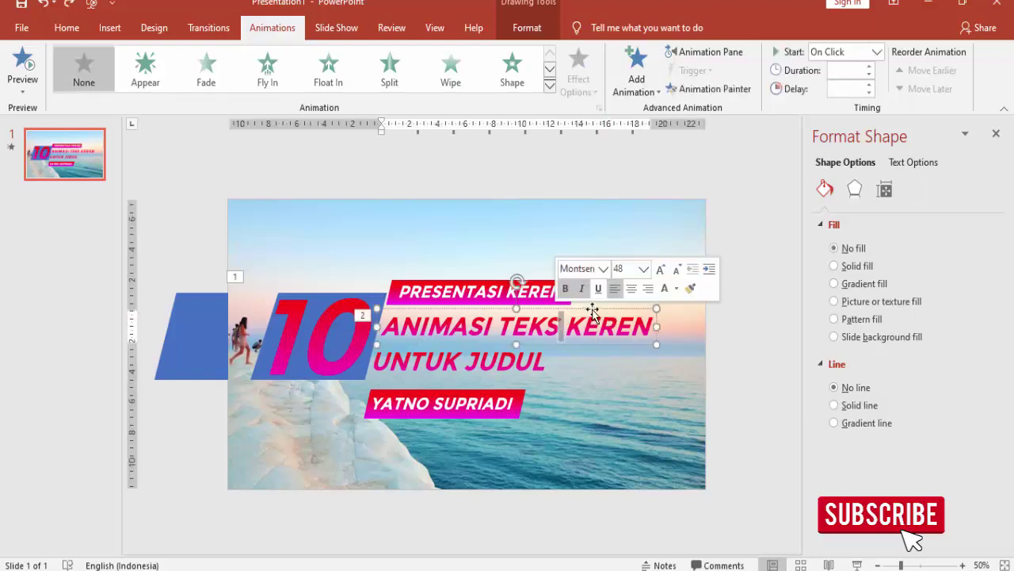
left_click(593, 310)
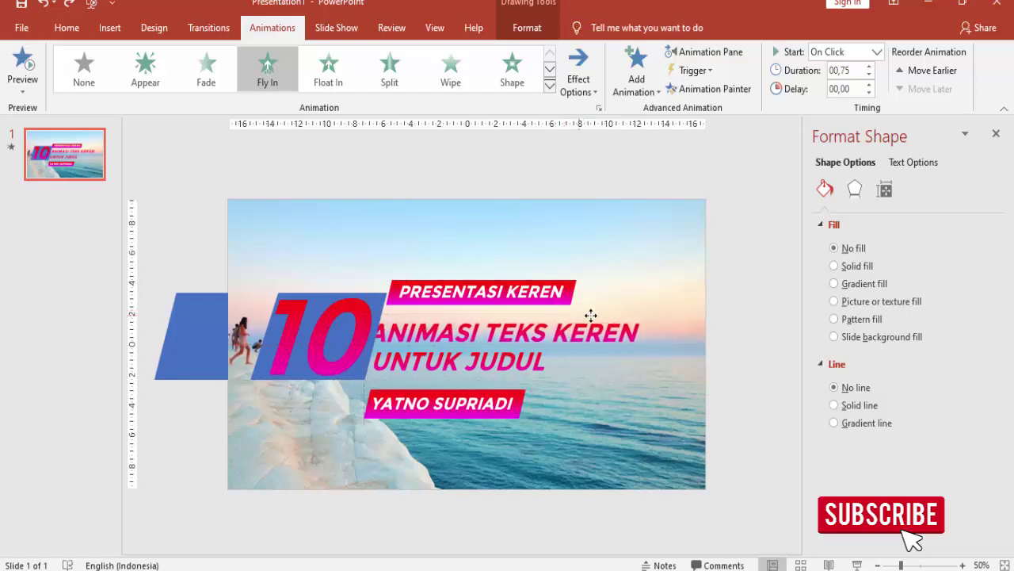
left_click_drag(591, 316, 589, 312)
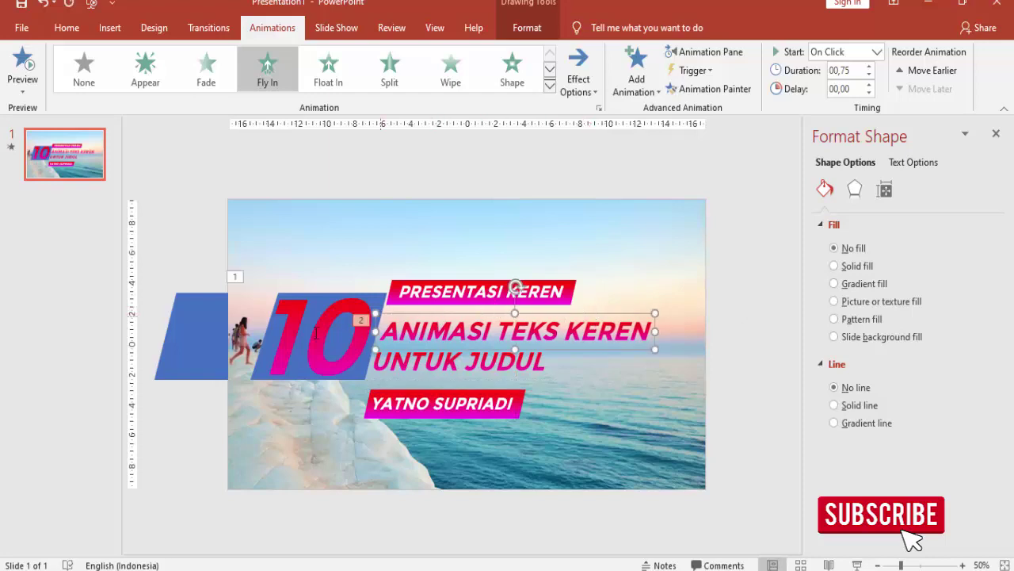
left_click(181, 335)
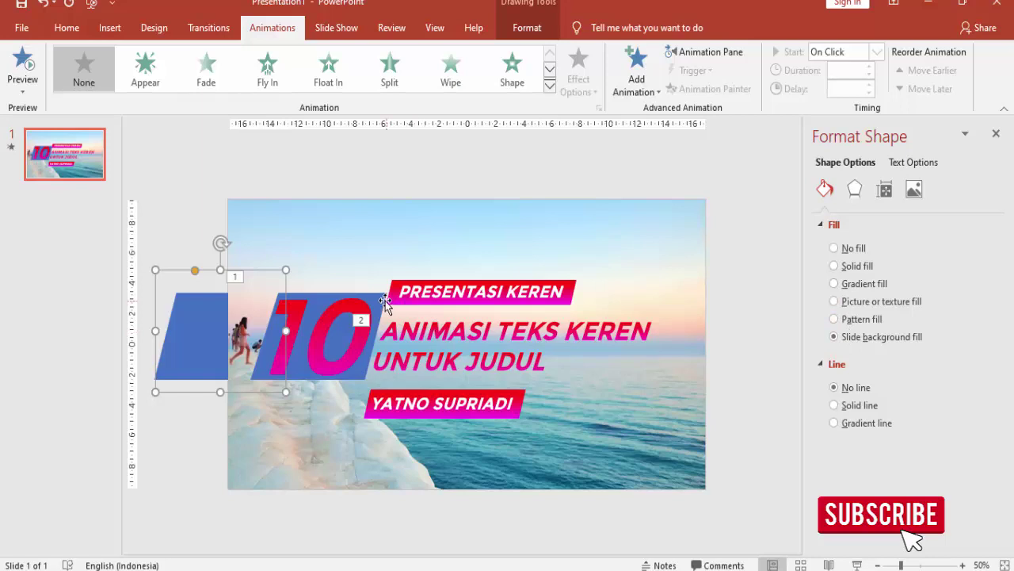
- Give the blue band behind the 10 Slide background fill so it disappears
left_click(384, 302)
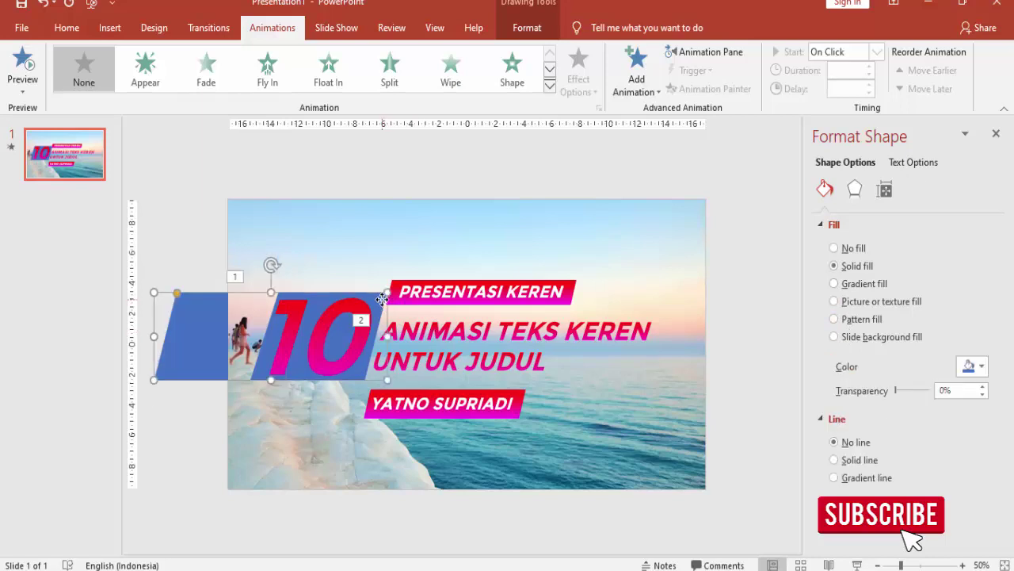
left_click(834, 337)
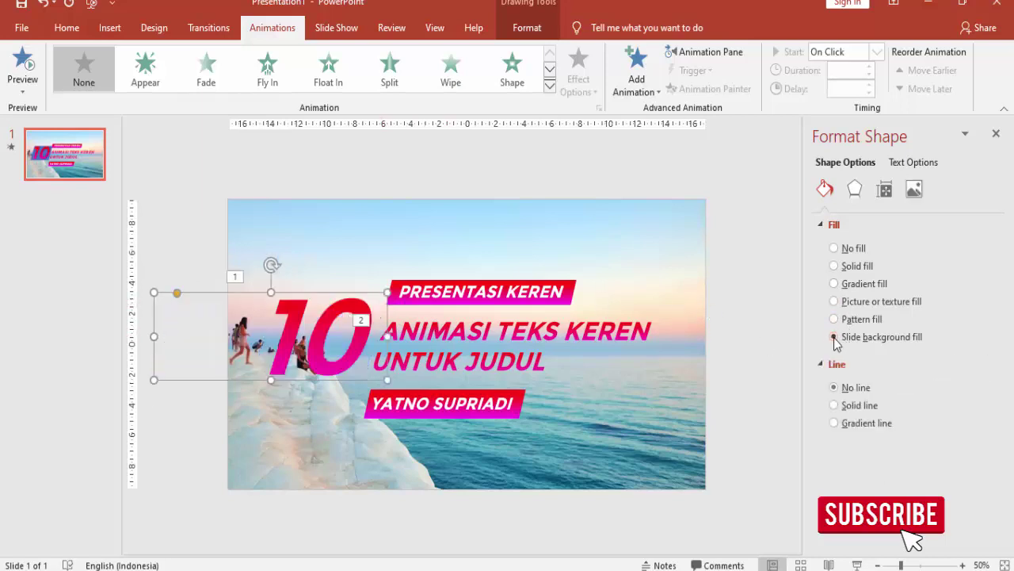
left_click(735, 213)
left_click(997, 136)
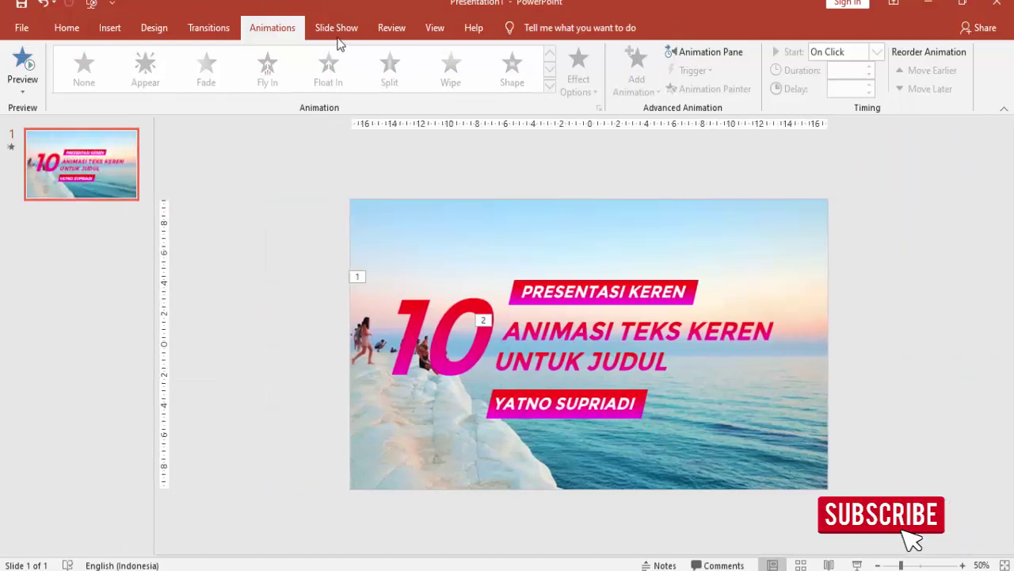
- Preview the slide's animations starting from the ANIMASI TEKS KEREN entry in the Animation Pane
left_click(701, 52)
left_click(823, 206)
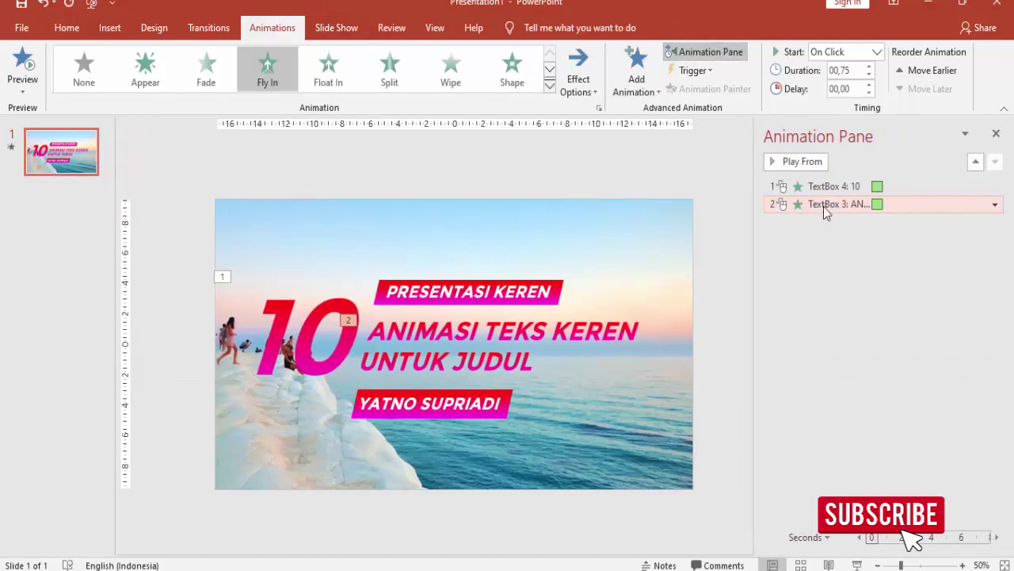
left_click(807, 163)
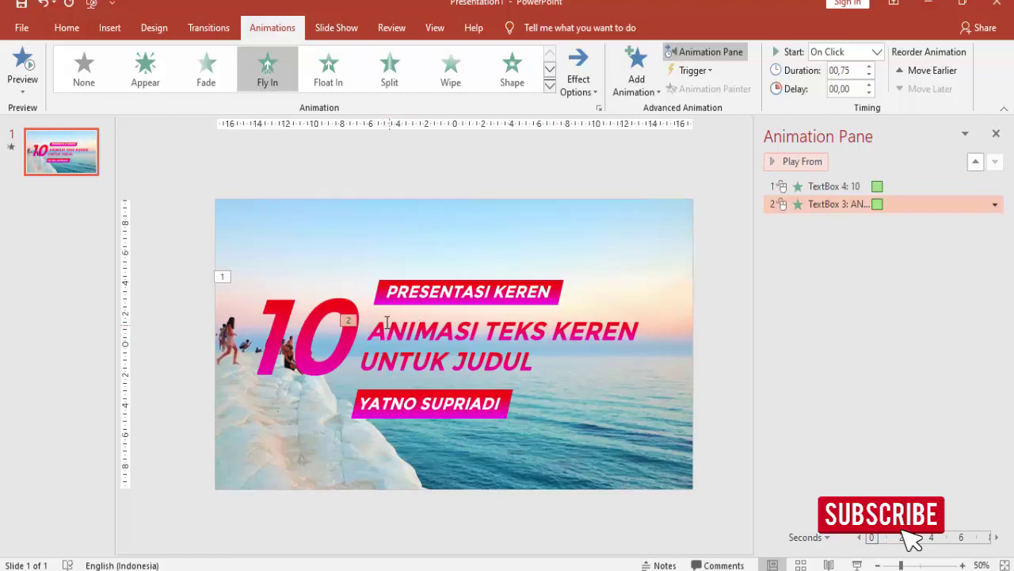
left_click(392, 371)
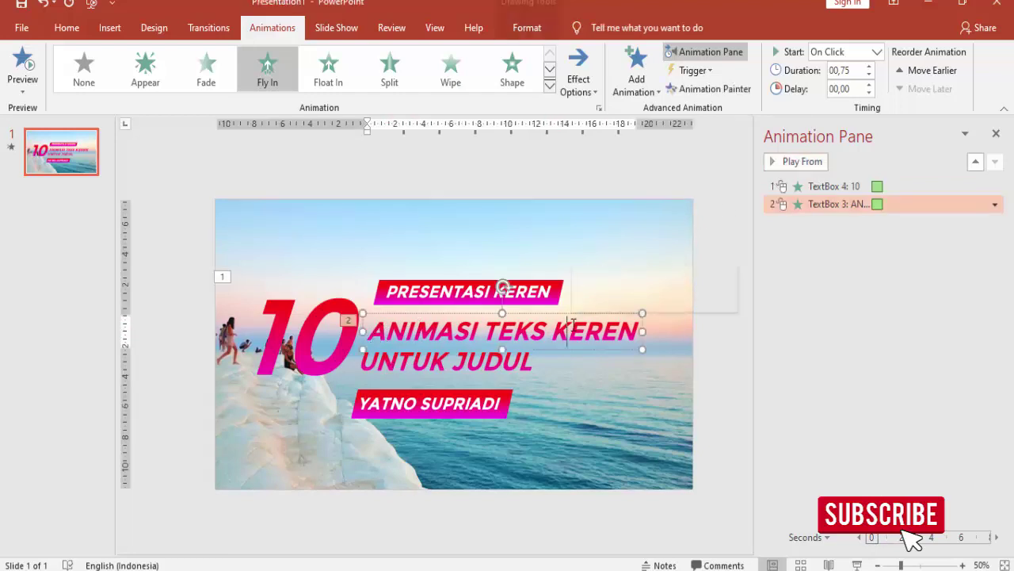
- Confirm the ANIMASI TEKS KEREN Fly In settings and set it to start After Previous
right_click(898, 204)
left_click(908, 278)
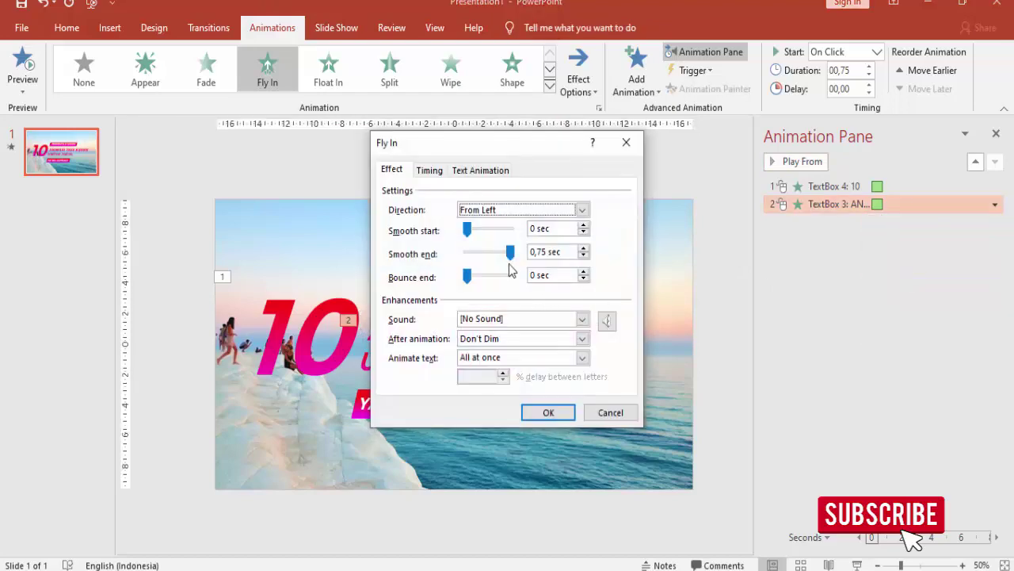
left_click(546, 411)
left_click(550, 328)
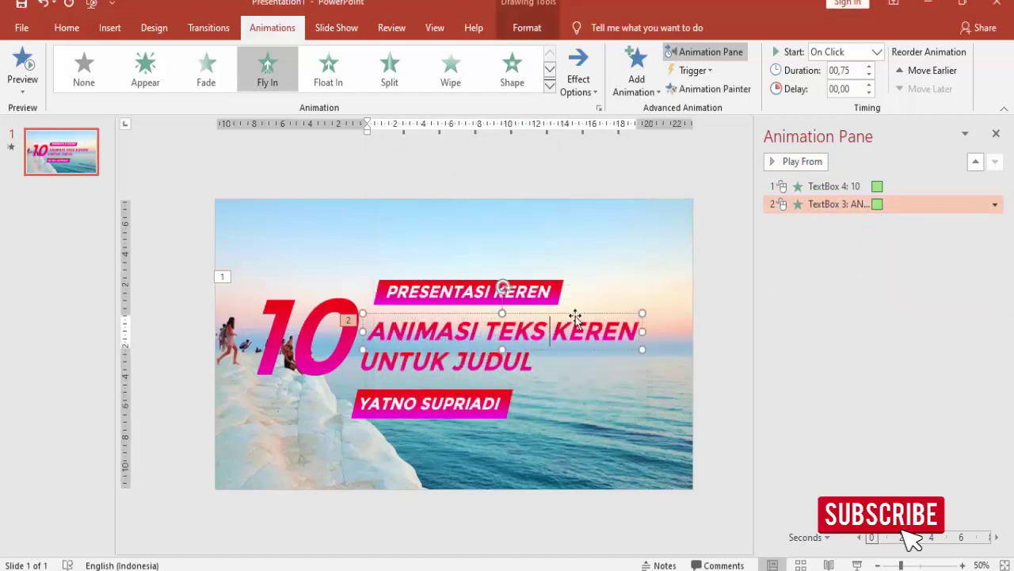
left_click(576, 316)
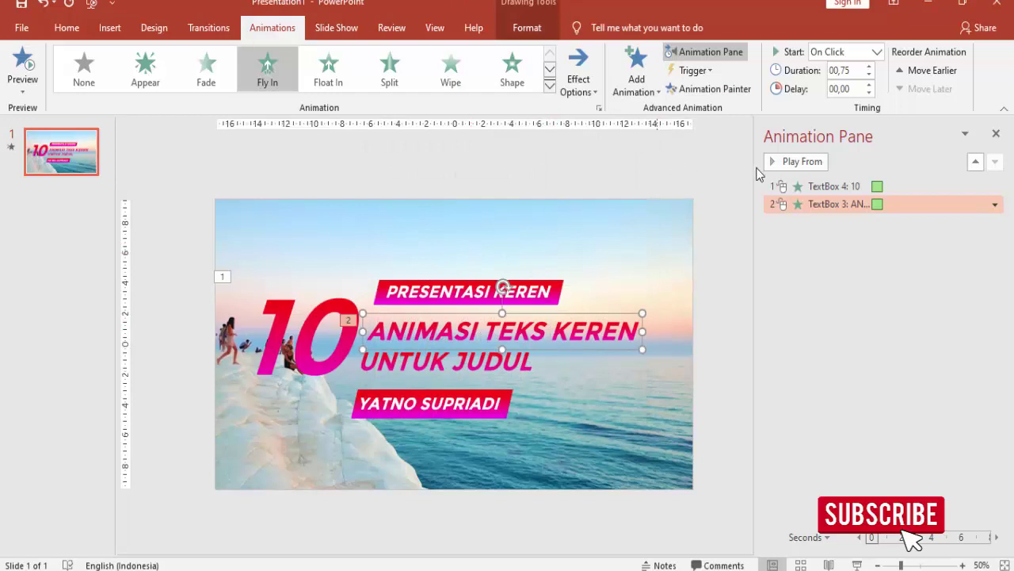
left_click(877, 52)
left_click(833, 97)
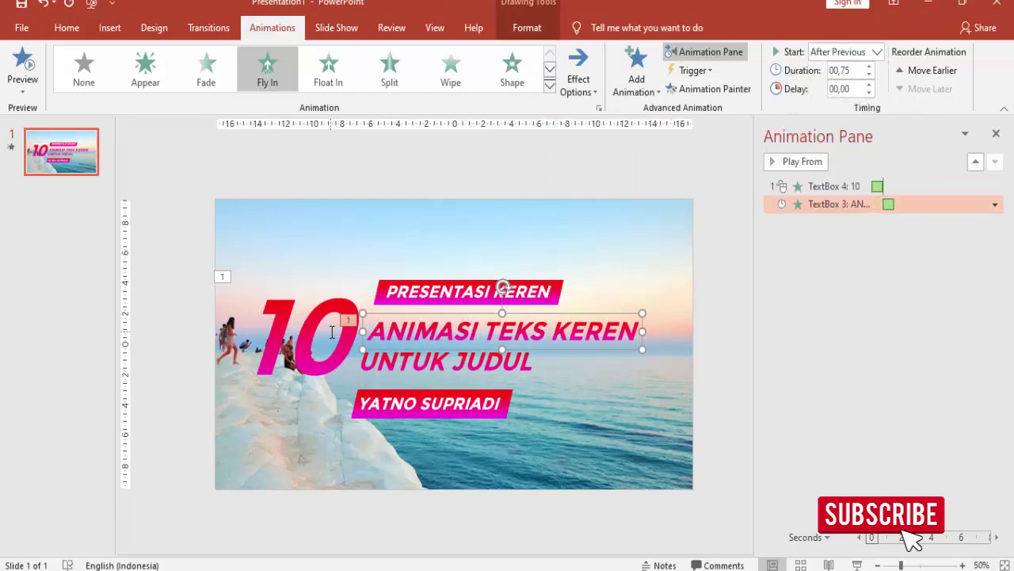
- Copy that Fly In to UNTUK JUDUL with Animation Painter, starting With Previous
left_click(517, 344)
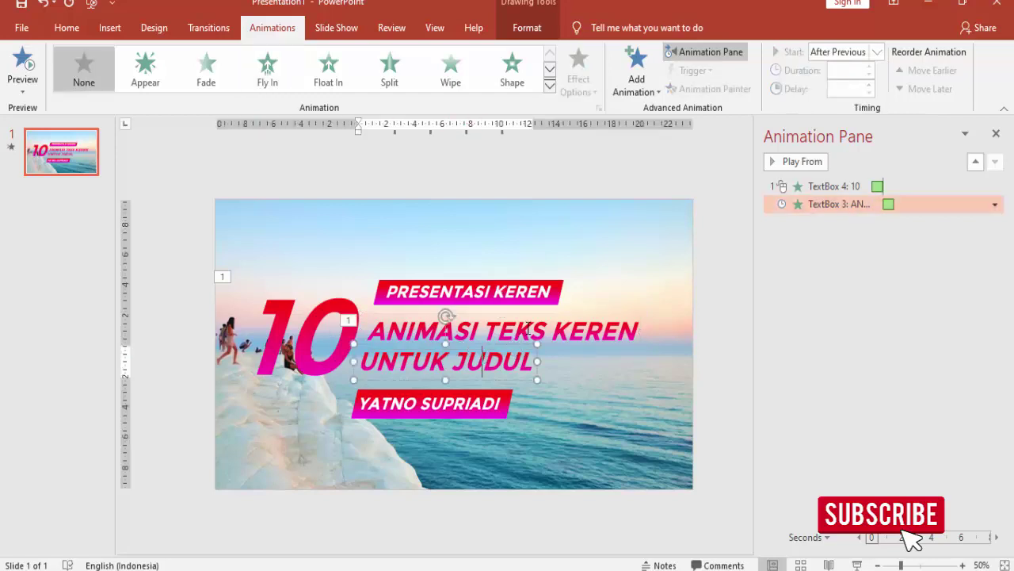
left_click(565, 313)
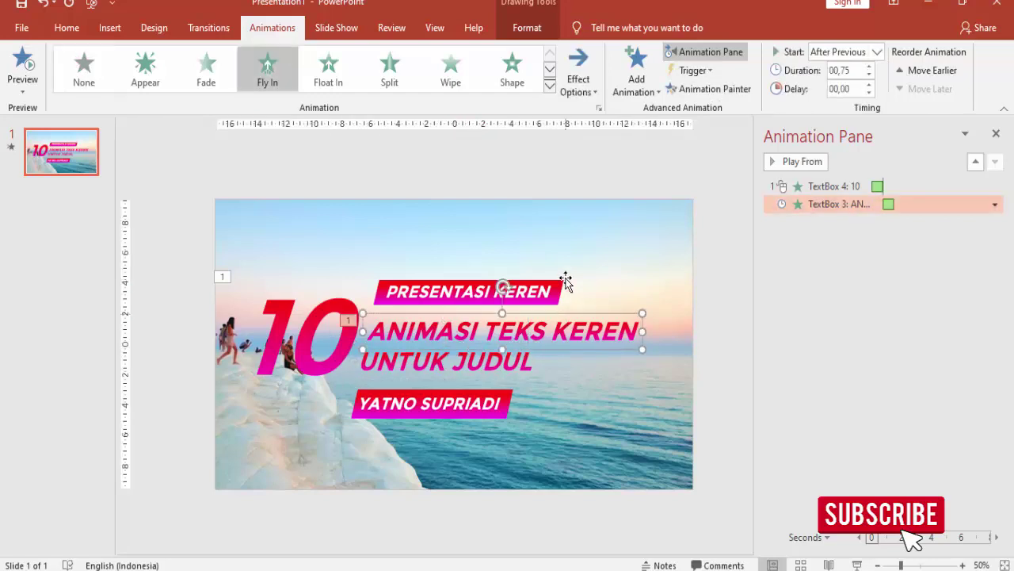
left_click(672, 88)
left_click(493, 361)
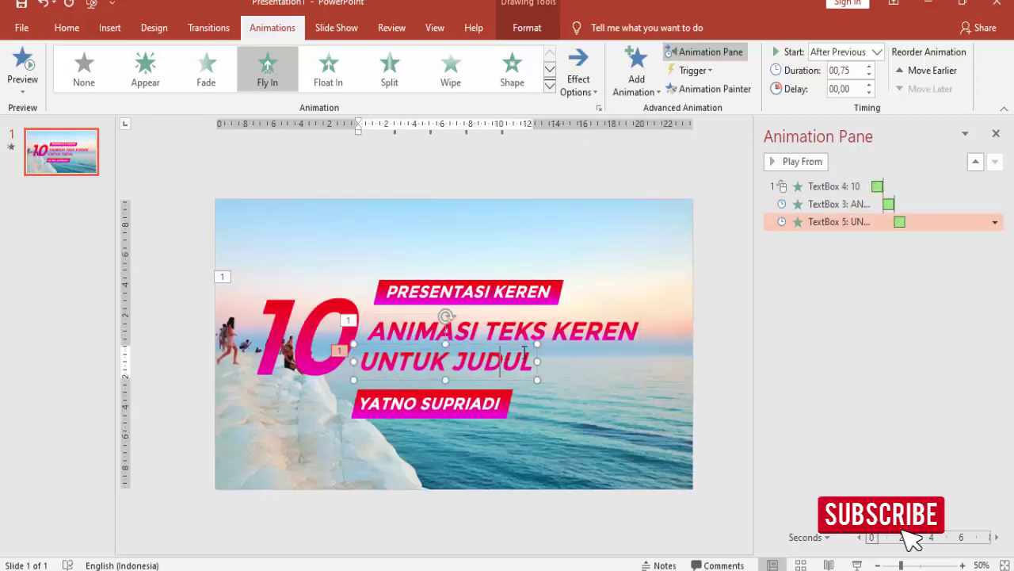
left_click(519, 345)
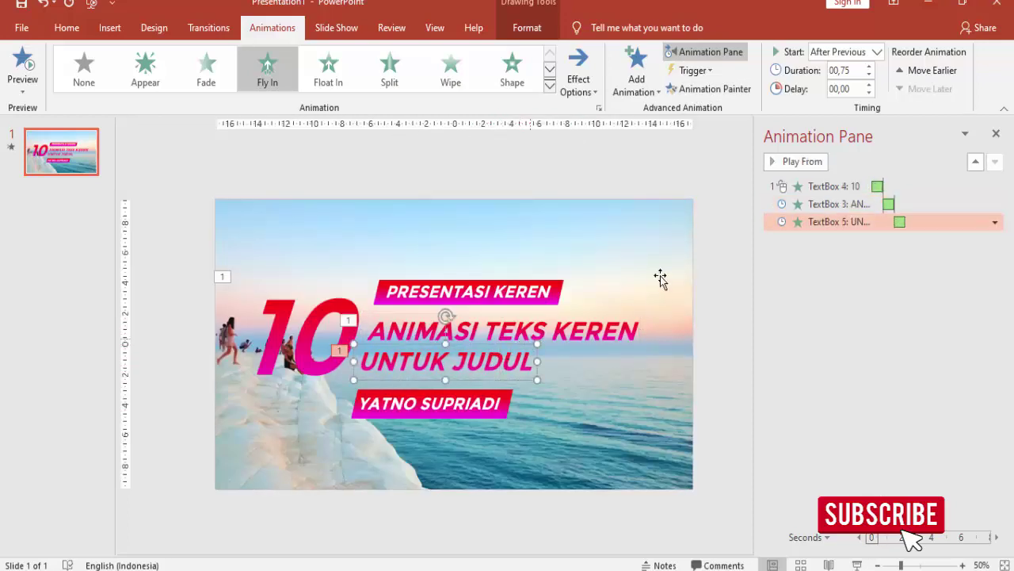
left_click(875, 52)
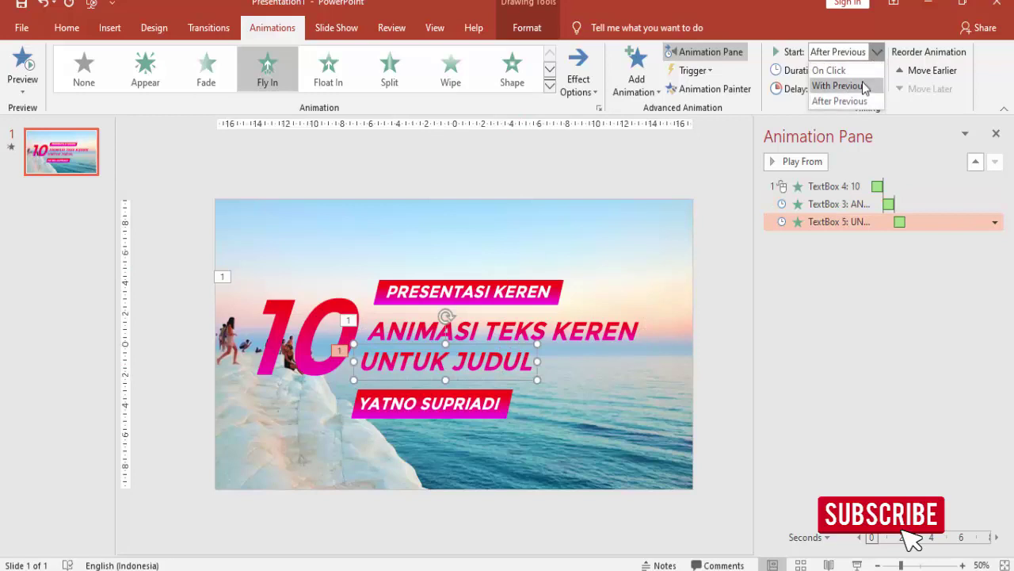
left_click(865, 85)
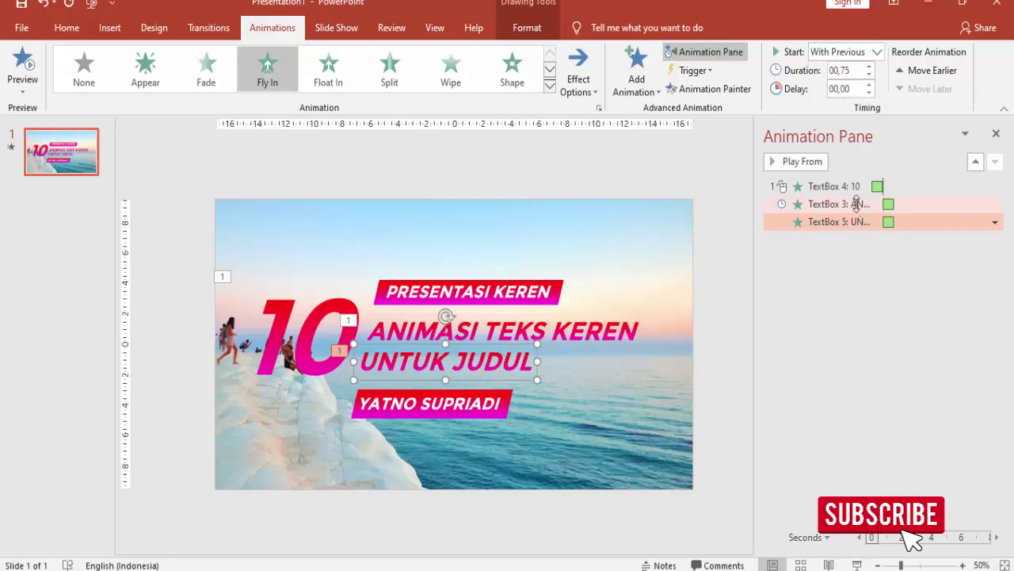
- Preview the whole animation sequence from the 10, then select the PRESENTASI KEREN group
left_click(840, 187)
left_click(802, 162)
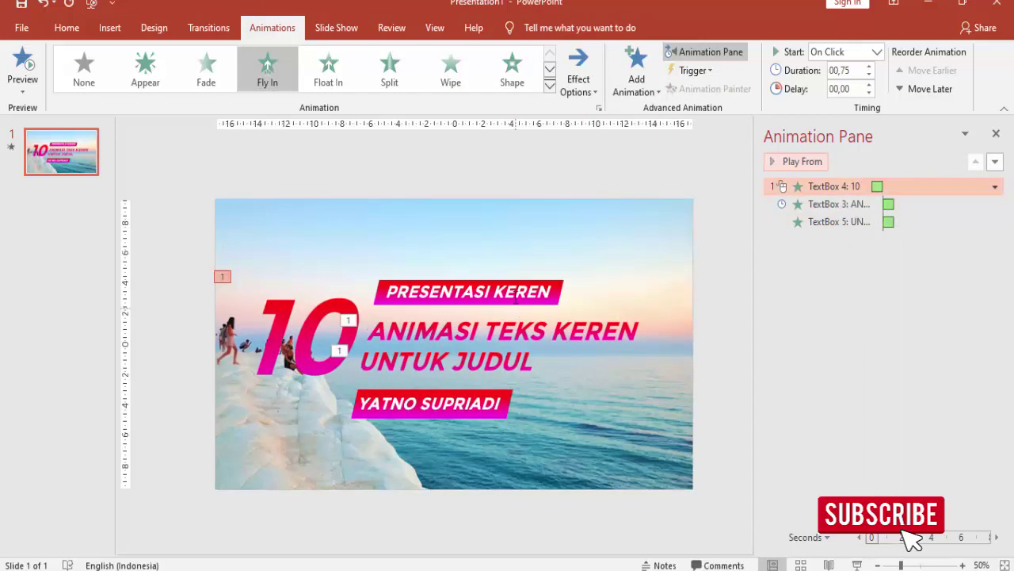
left_click(505, 275)
left_click(506, 274)
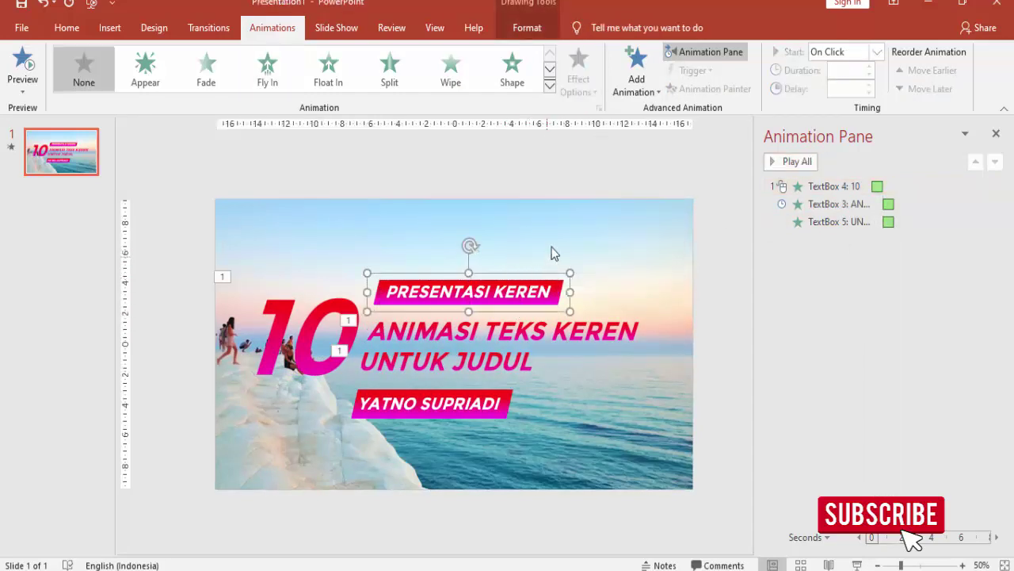
- Give the PRESENTASI KEREN group a Fly In from the right, starting After Previous
left_click(633, 67)
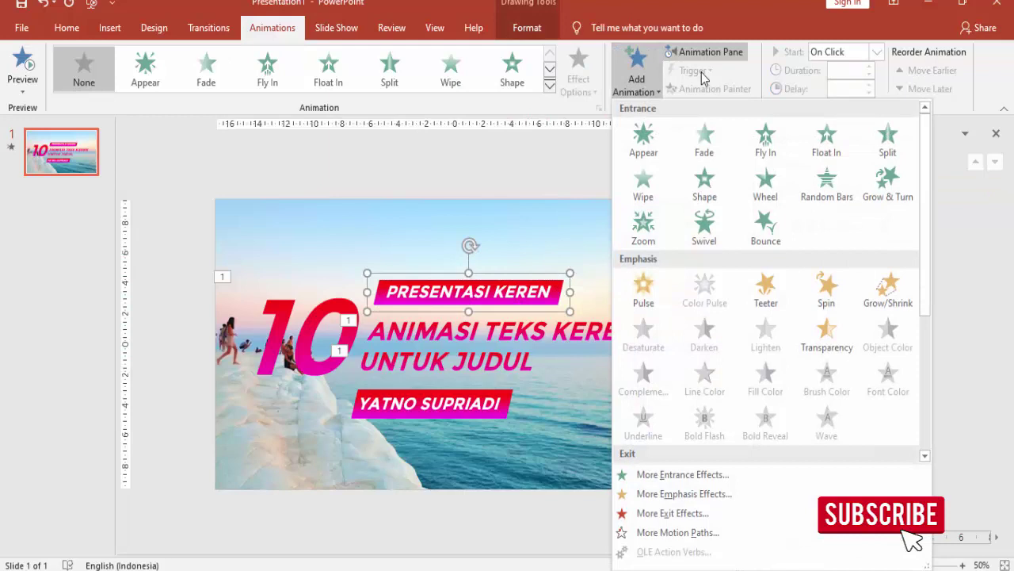
left_click(765, 139)
left_click(579, 84)
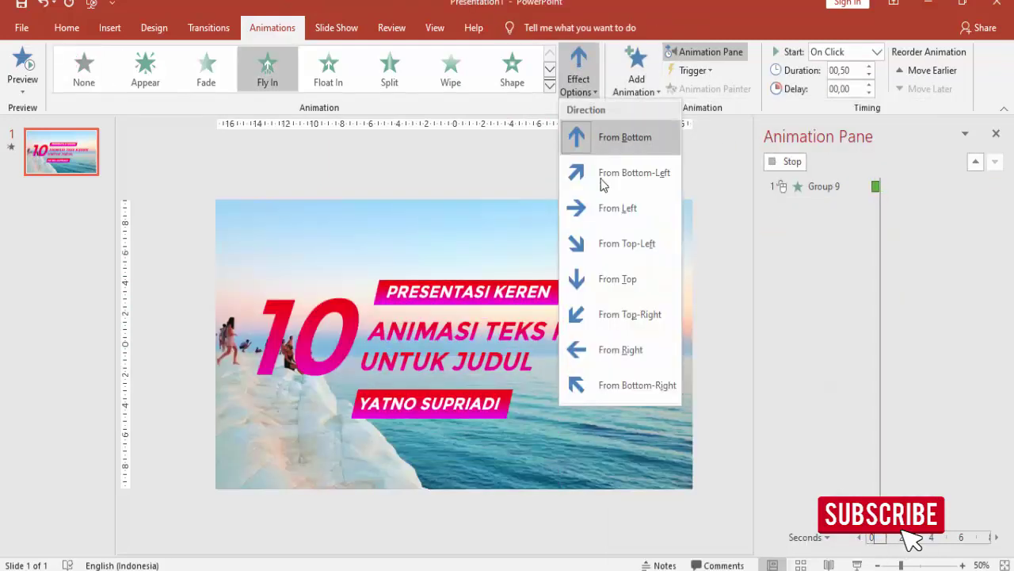
left_click(611, 345)
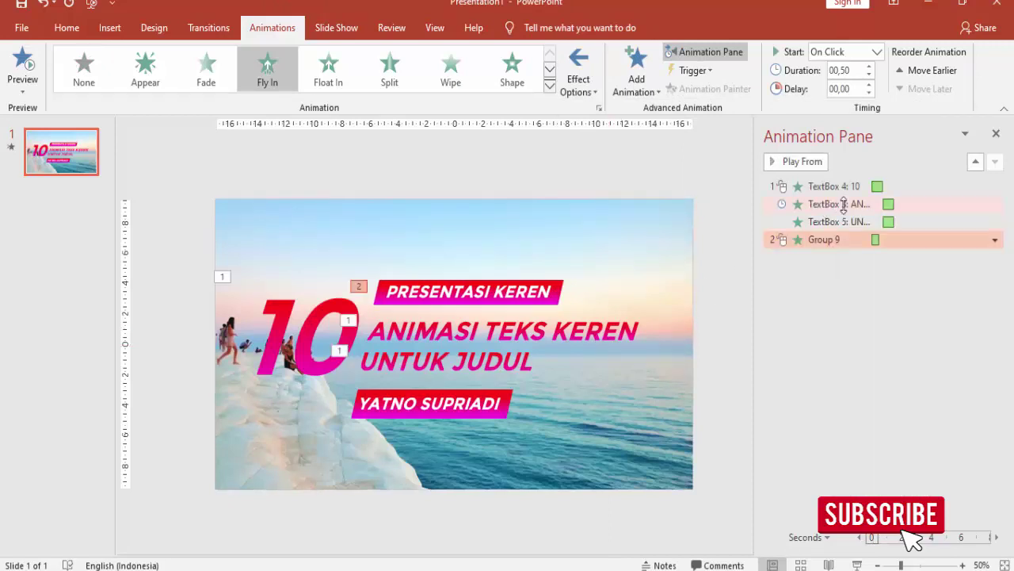
left_click(876, 52)
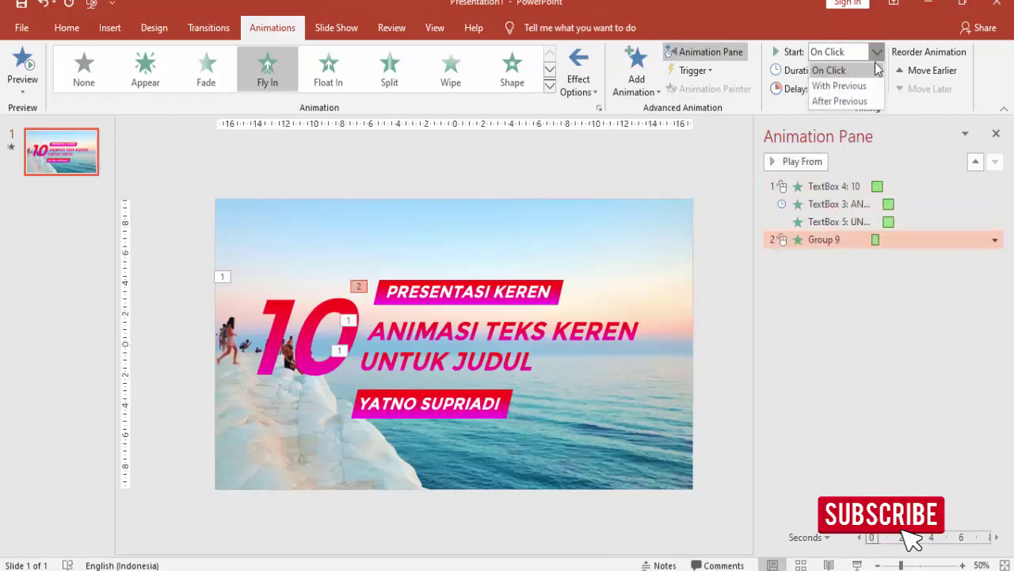
left_click(862, 101)
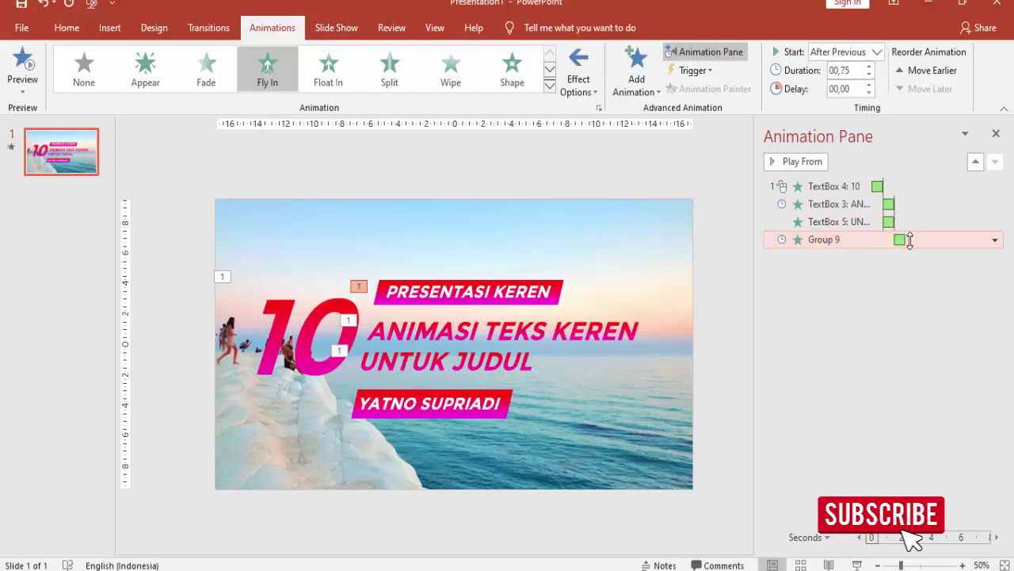
- Set the group's fly-in to a 0.75 sec smooth end
left_click(996, 239)
left_click(893, 314)
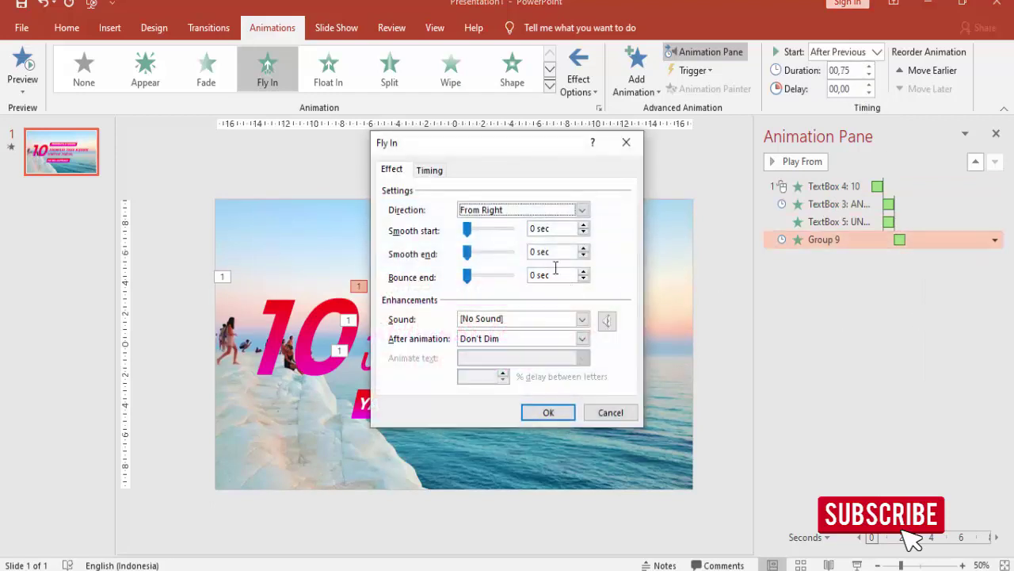
left_click_drag(471, 257, 517, 257)
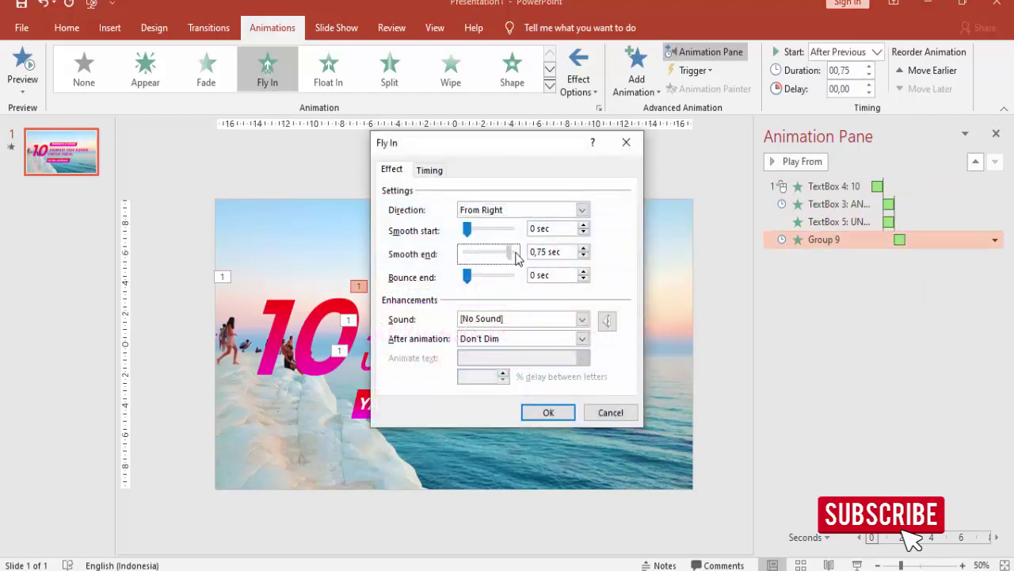
left_click(548, 413)
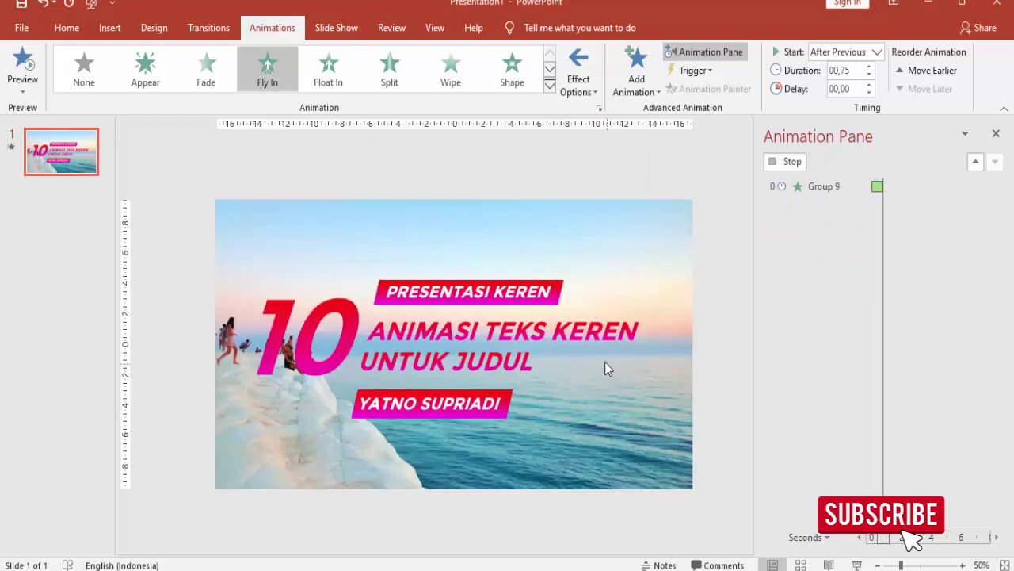
left_click(453, 404)
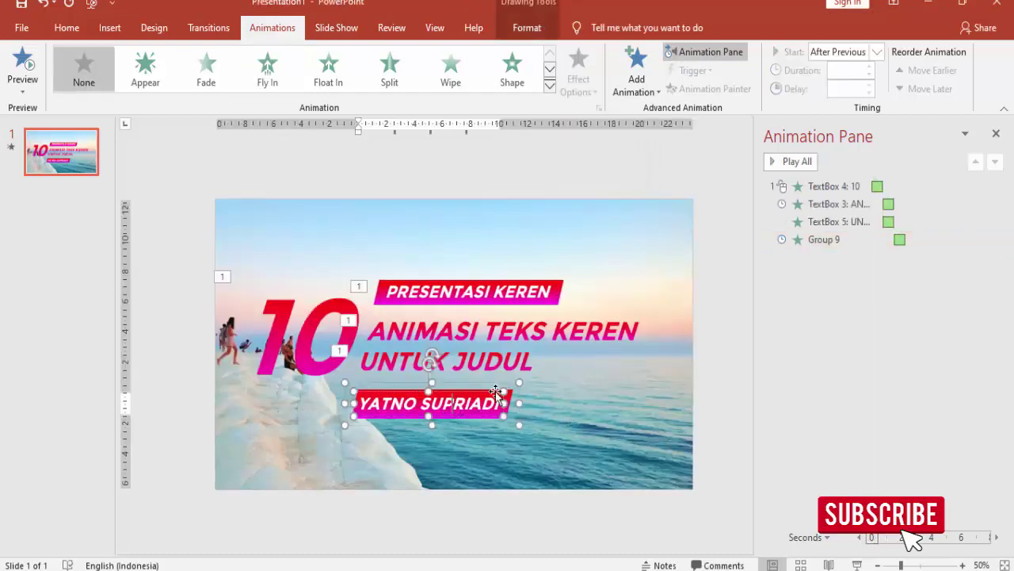
- Paint the ANIMASI TEKS KEREN fly-in onto the name banner group, then preview from the 10
left_click(491, 390)
left_click(529, 366)
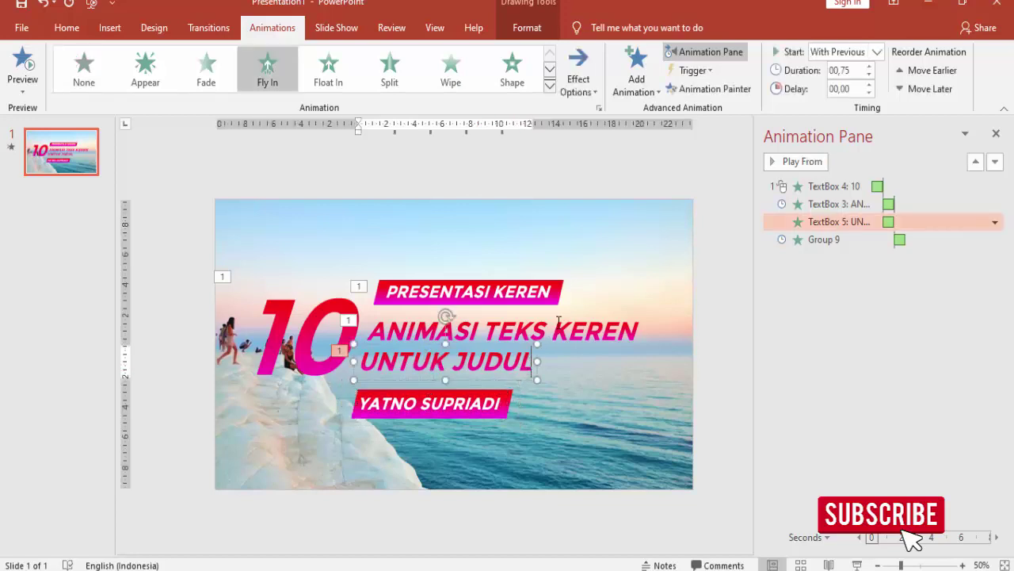
left_click(562, 317)
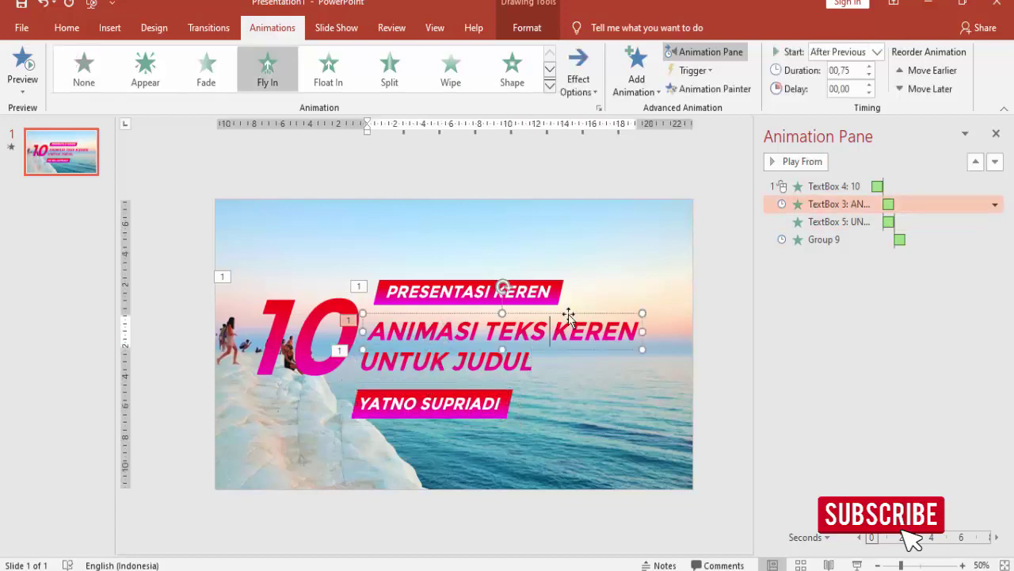
left_click(709, 89)
left_click(477, 404)
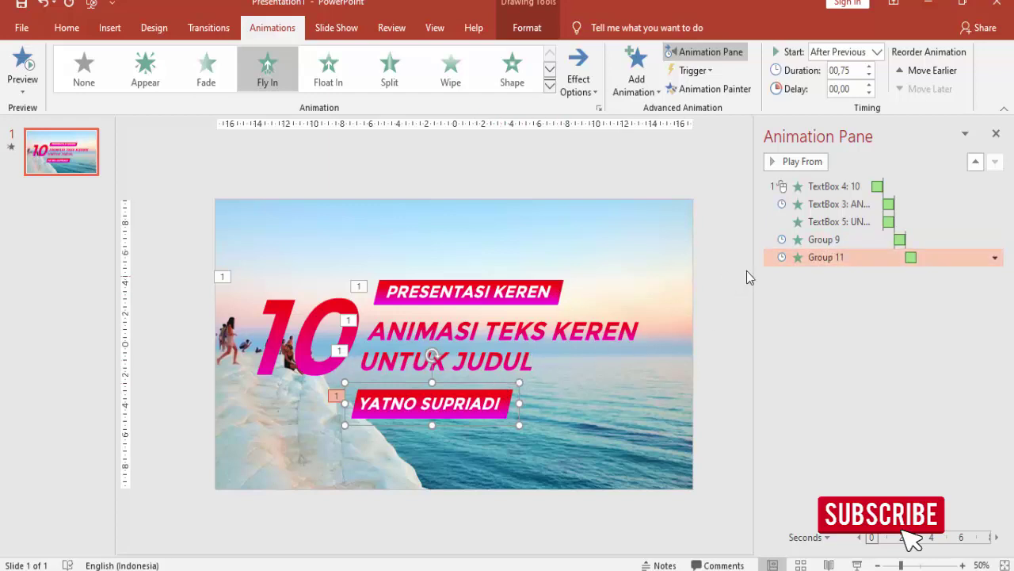
left_click(810, 186)
left_click(806, 163)
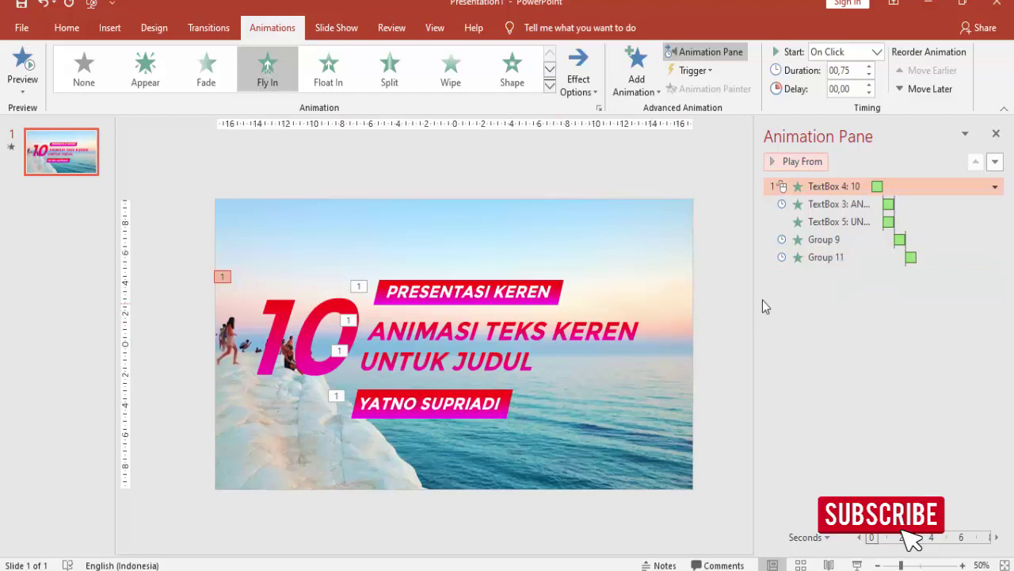
- Add a Fly Out exit to the left on the big 10
left_click(343, 312)
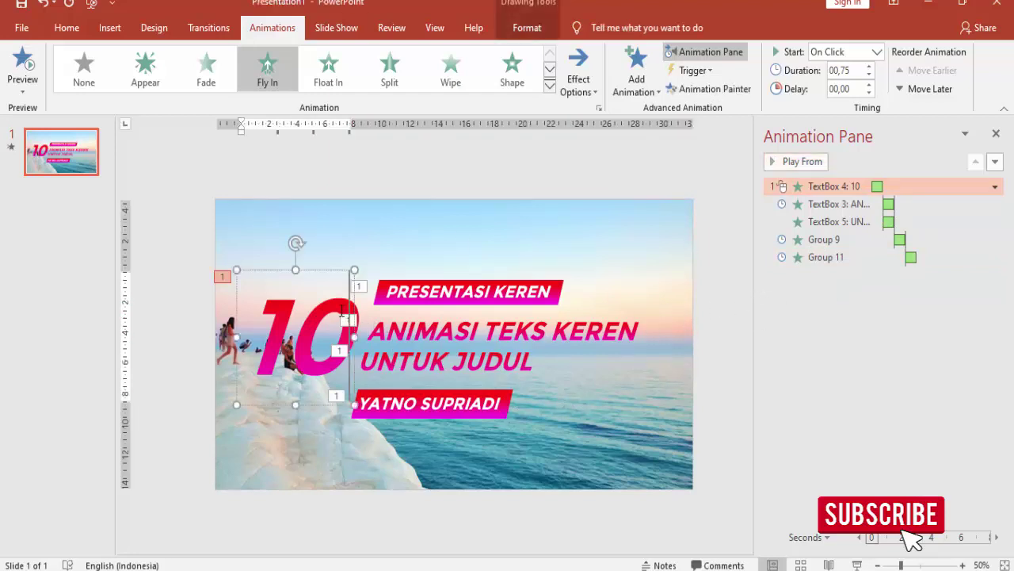
left_click(336, 273)
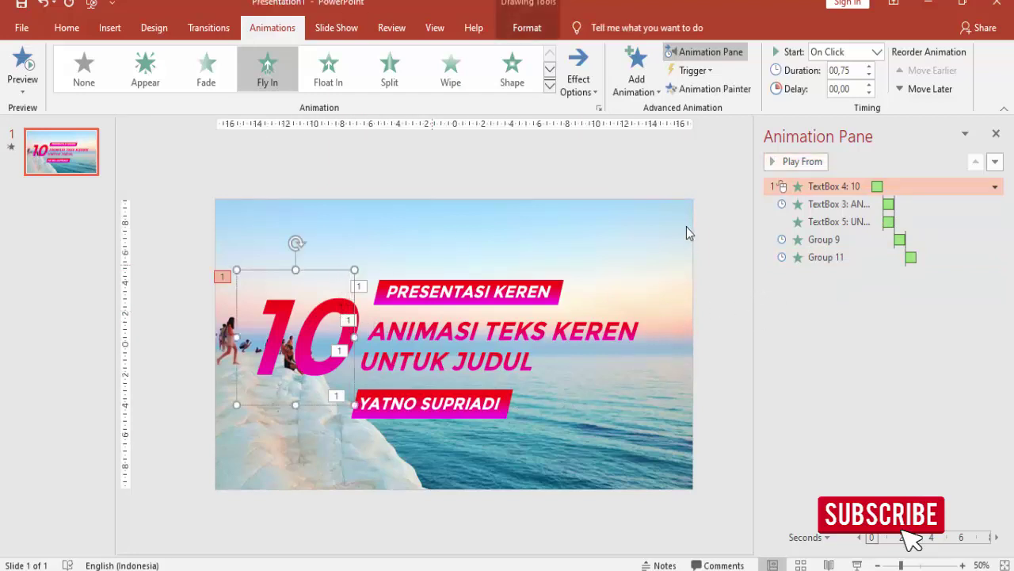
left_click(636, 68)
scroll(757, 333, "down", 5)
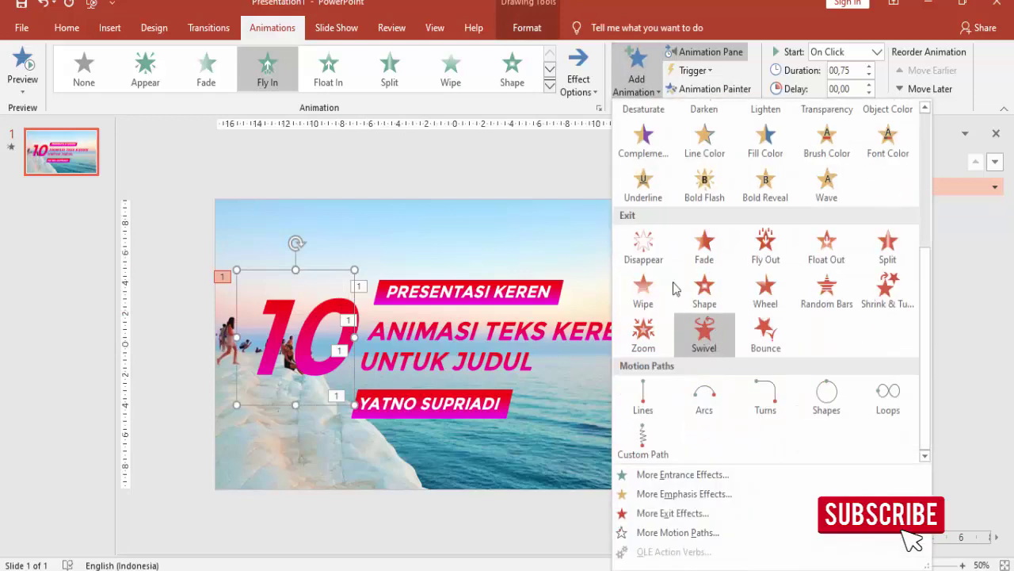
left_click(765, 249)
left_click(593, 82)
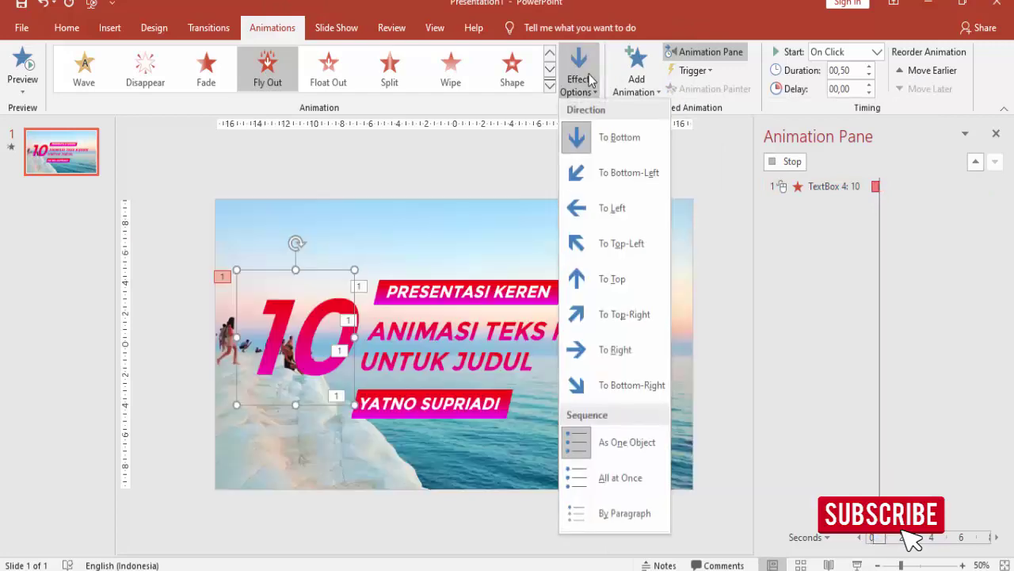
left_click(599, 200)
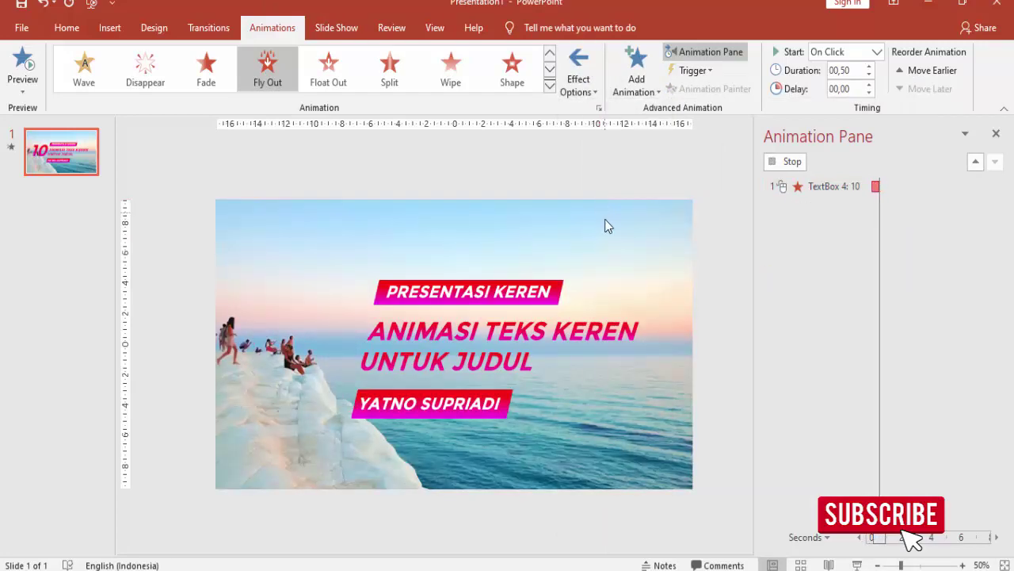
- Give the 10's Fly Out a 0.75 sec smooth start
left_click(863, 275)
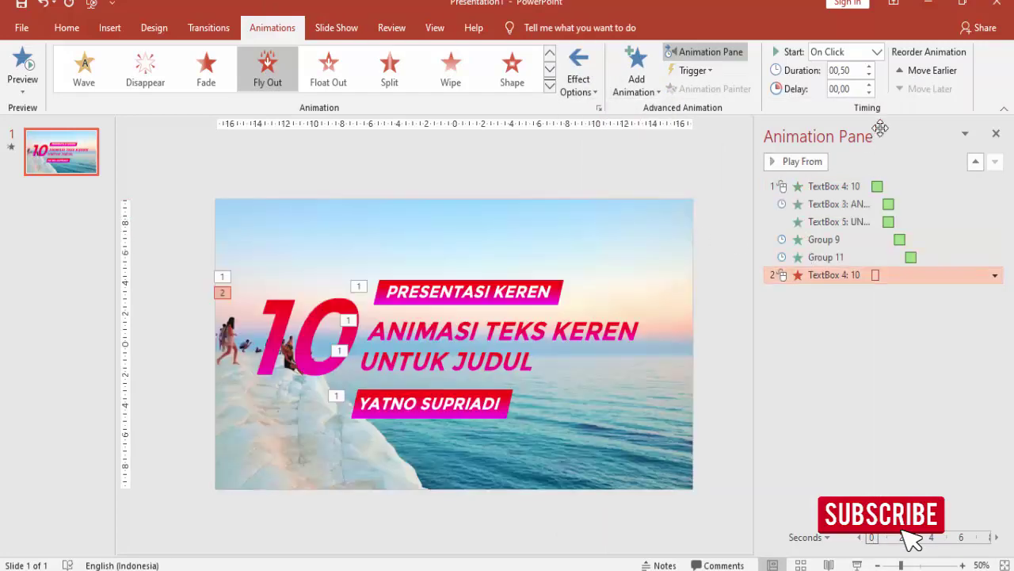
type("00,75")
right_click(879, 279)
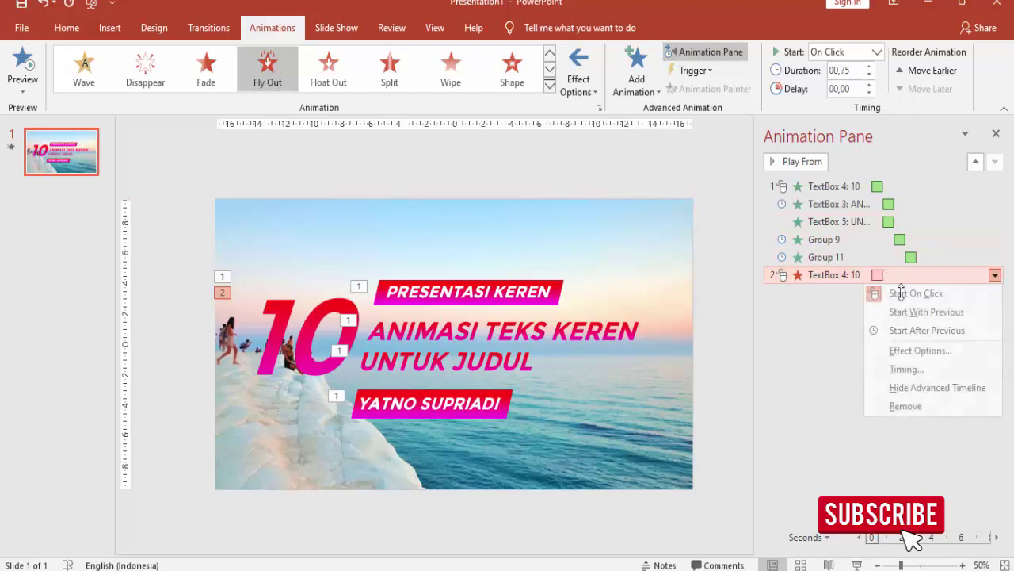
left_click(900, 353)
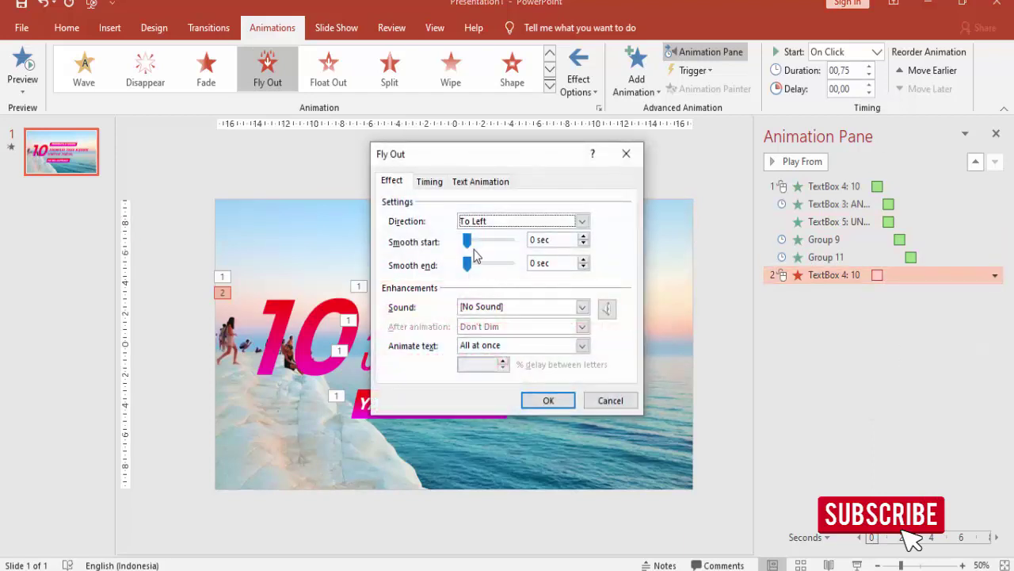
left_click_drag(468, 242, 511, 241)
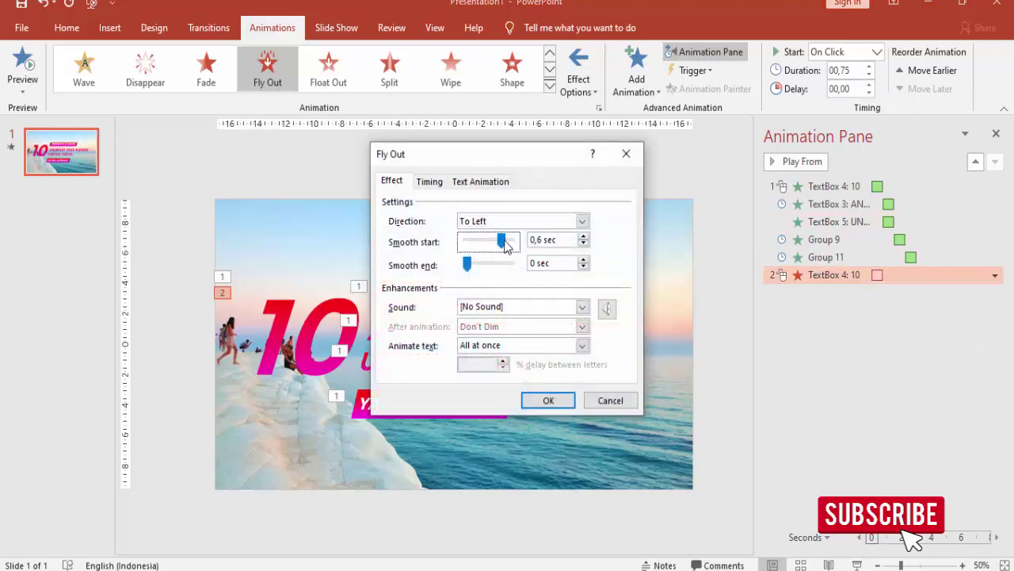
left_click(549, 400)
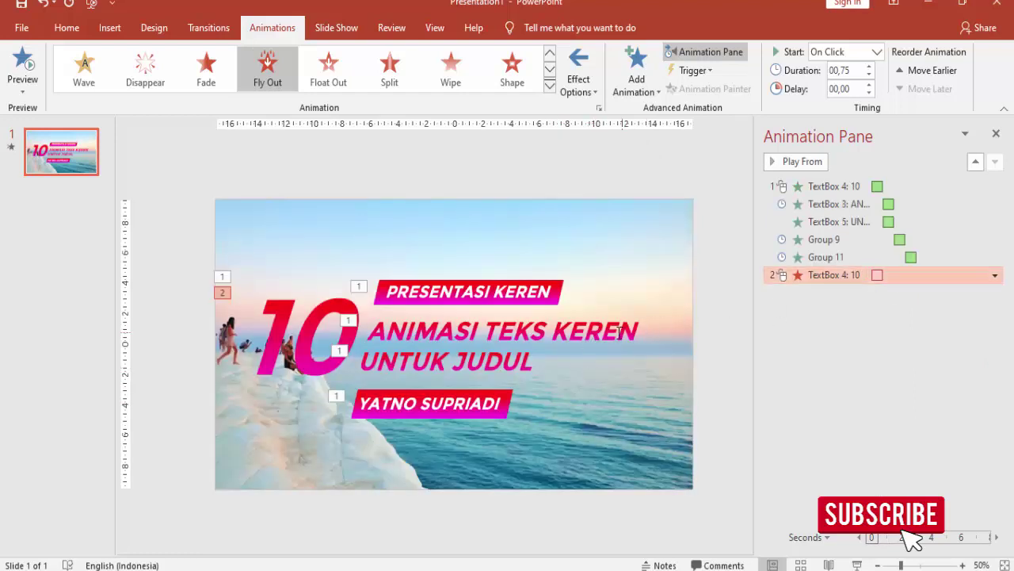
- Add a Fly Out exit to the left on the ANIMASI TEKS KEREN line
left_click(615, 326)
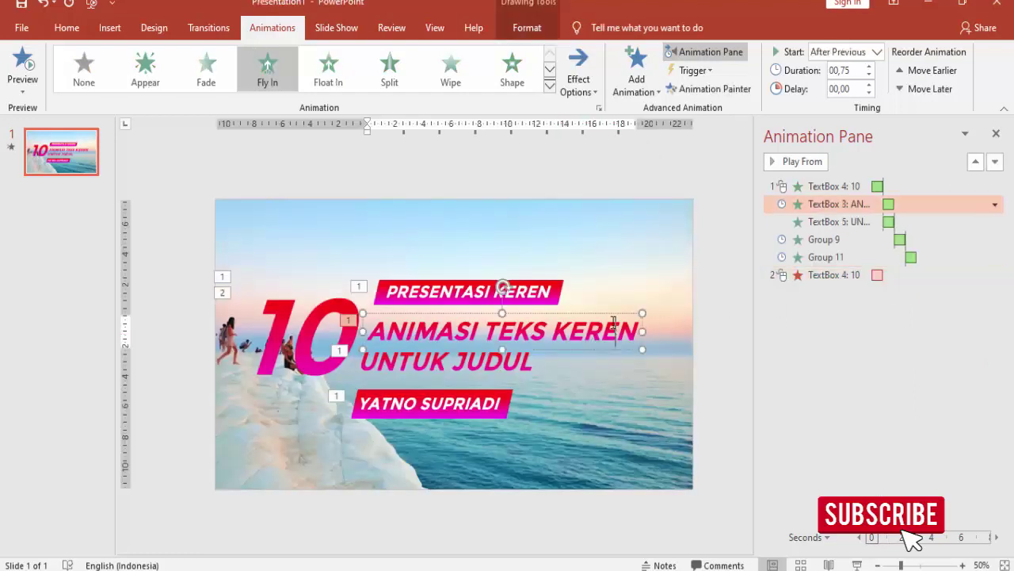
left_click(636, 75)
scroll(733, 372, "down", 3)
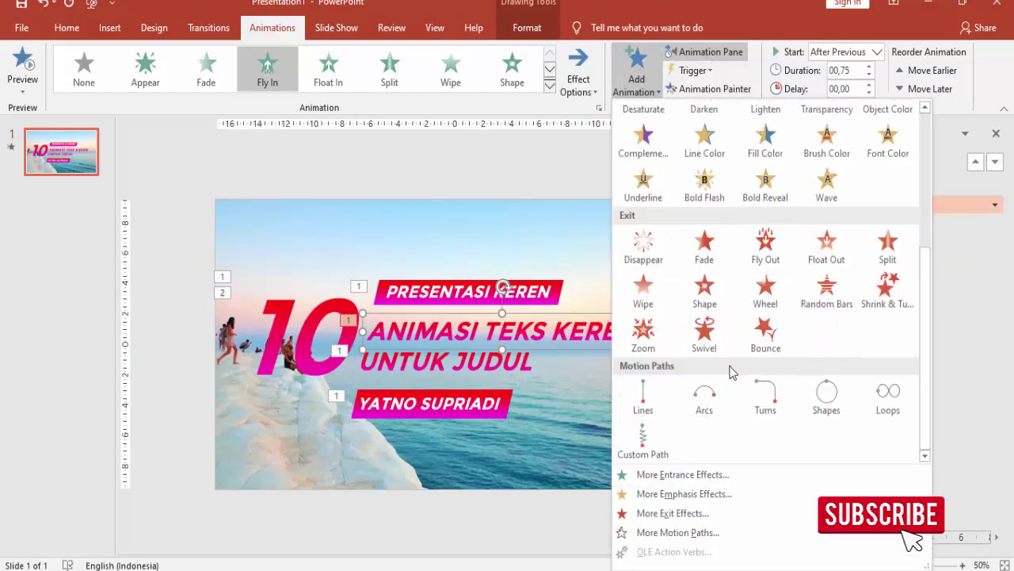
left_click(766, 244)
left_click(579, 75)
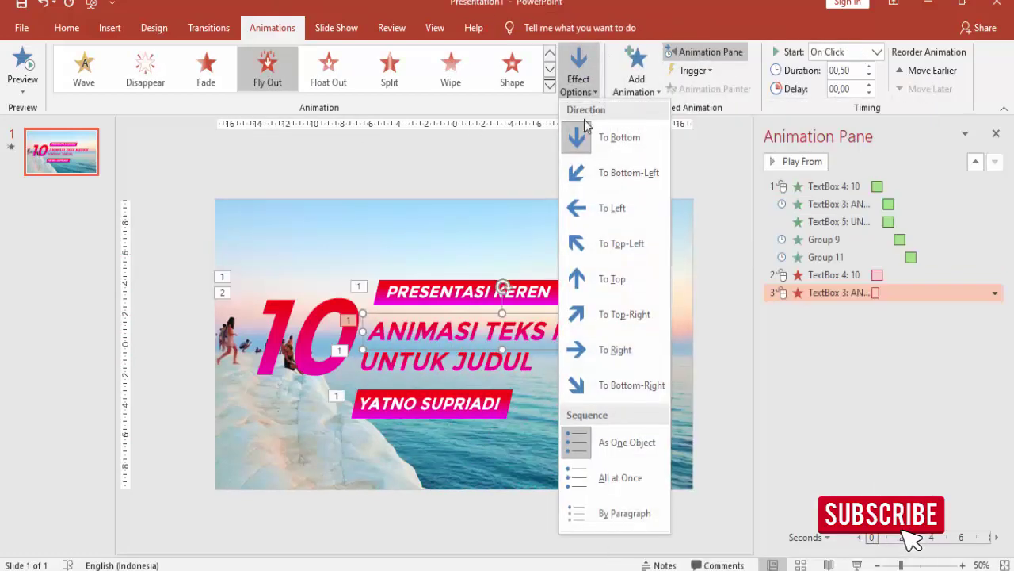
left_click(603, 208)
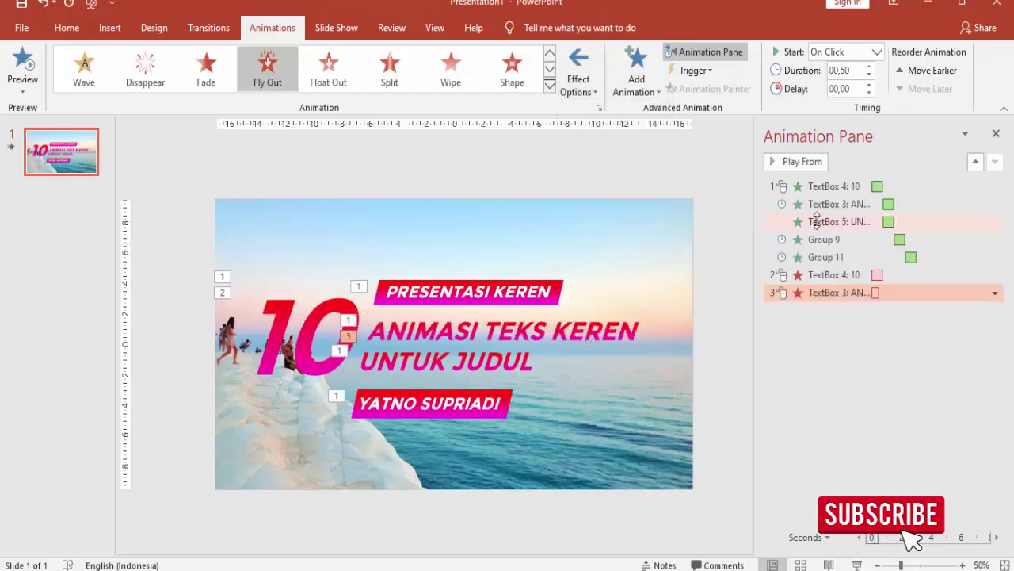
- Set the line's exit to After Previous, 0.75 sec duration, with 0.75 sec smooth start
left_click(876, 52)
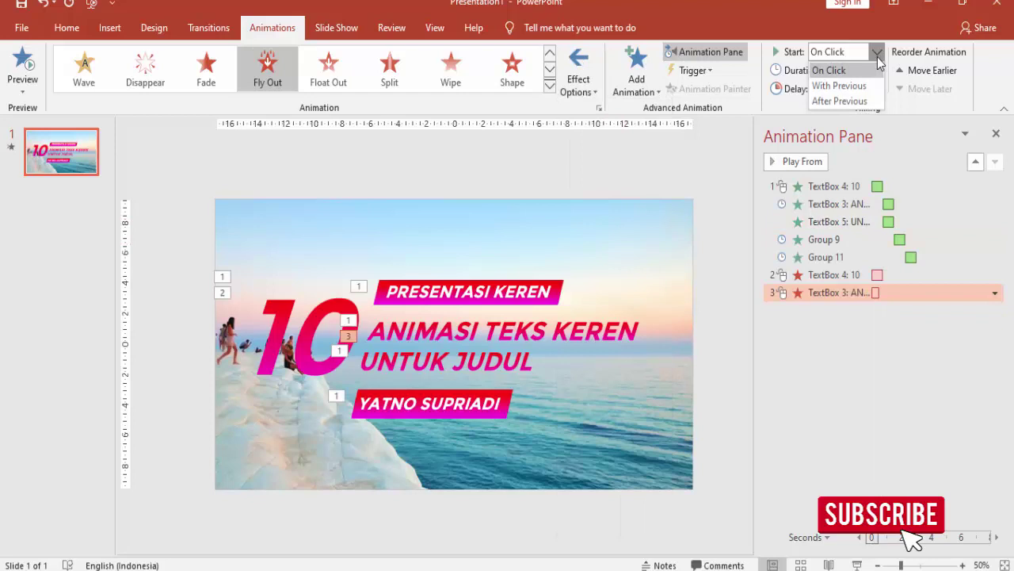
left_click(844, 101)
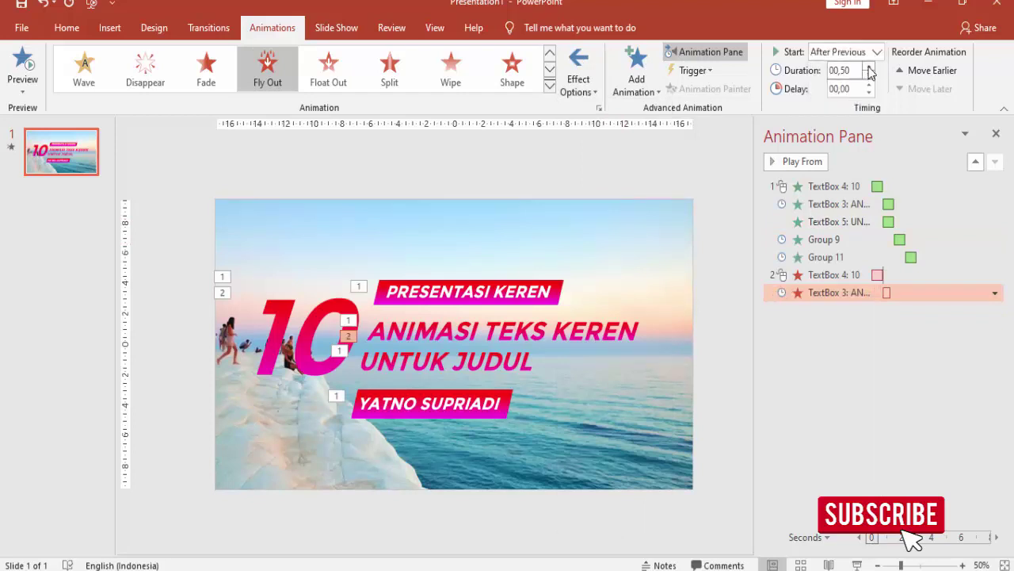
left_click(868, 76)
right_click(901, 291)
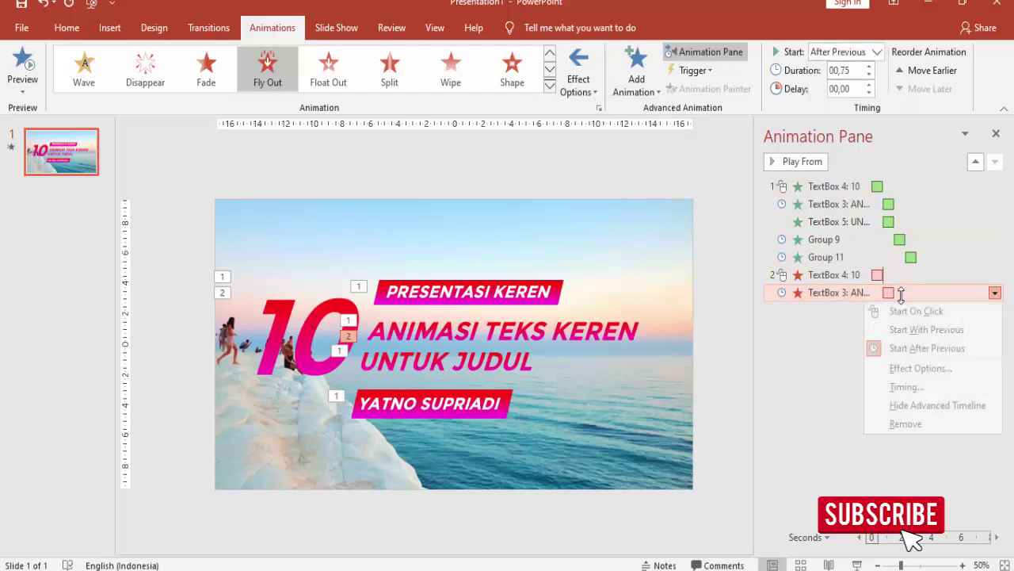
left_click(907, 365)
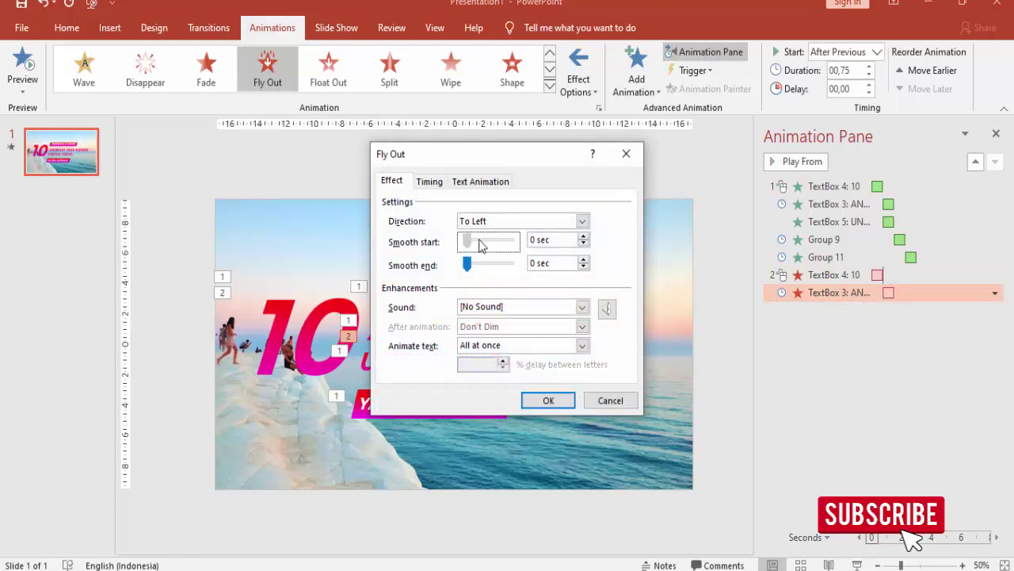
left_click_drag(469, 241, 539, 247)
left_click(548, 400)
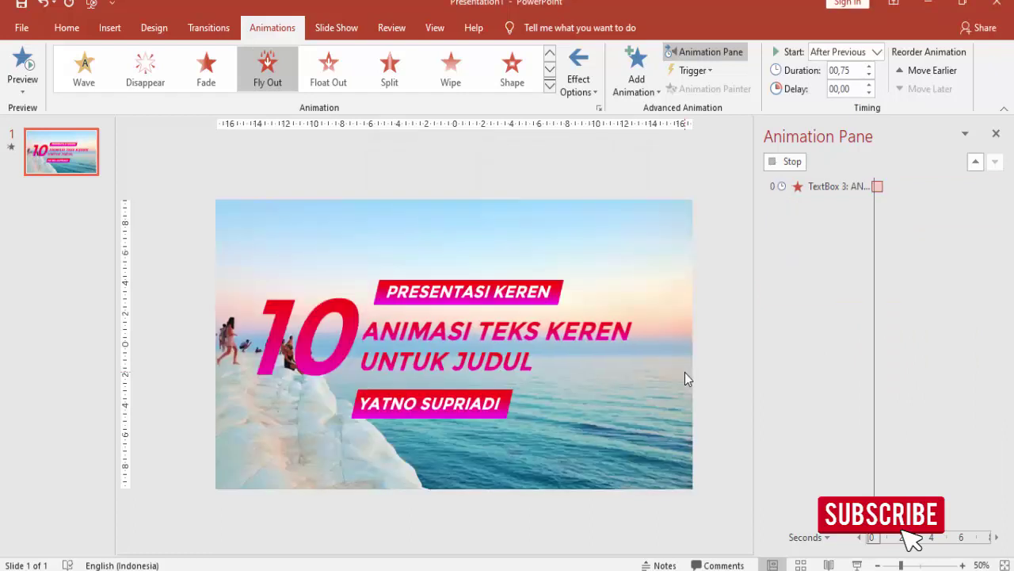
left_click(569, 332)
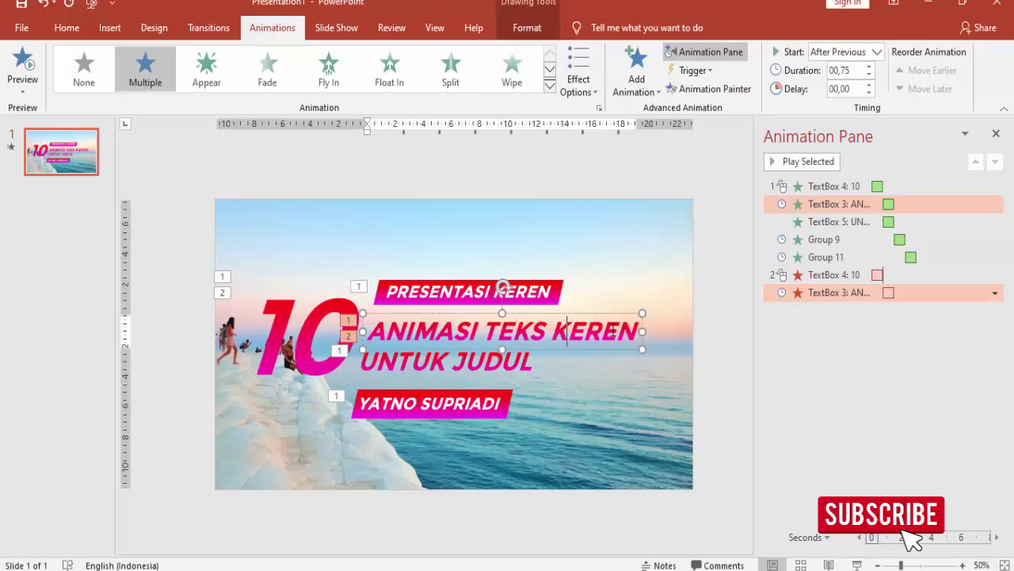
- Copy the line's animations to UNTUK JUDUL and add a Fly Out exit to the left
left_click(711, 89)
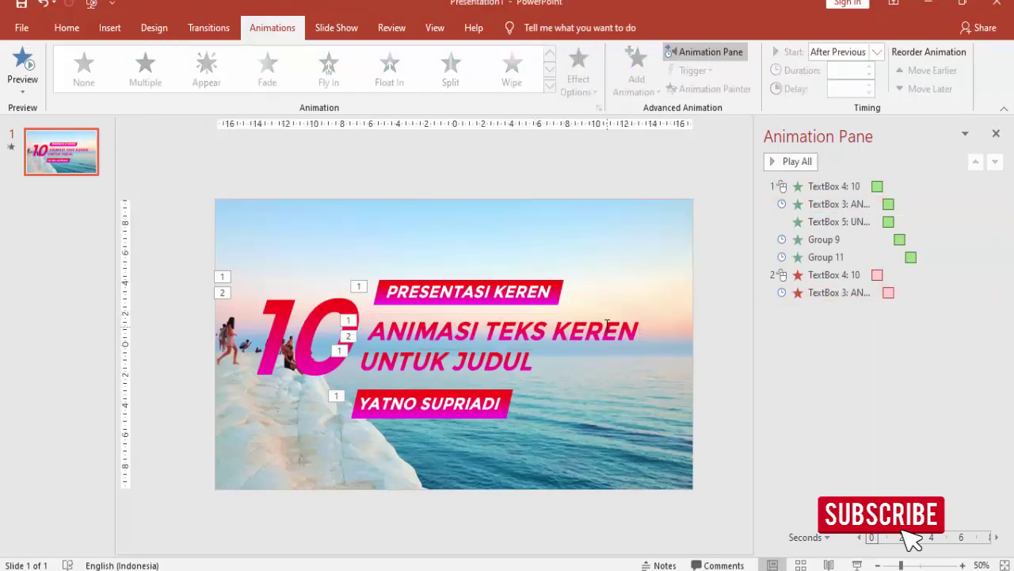
left_click(530, 353)
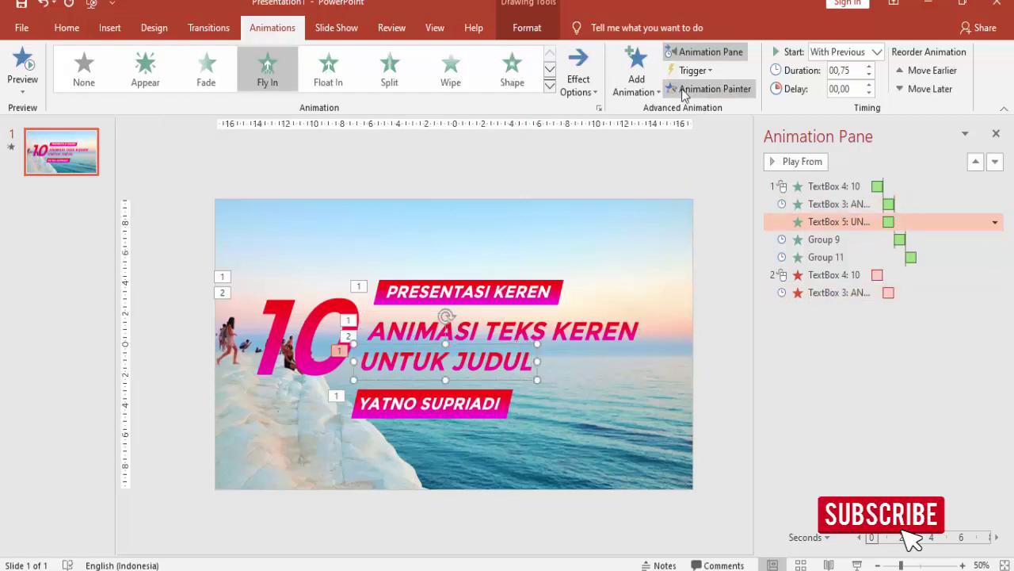
left_click(636, 75)
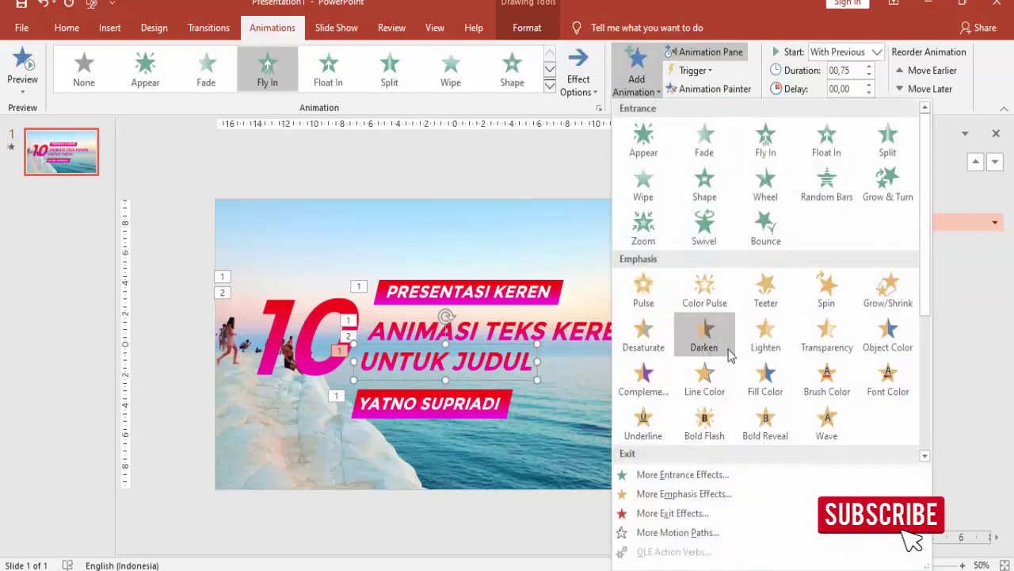
scroll(741, 341, "down", 3)
left_click(763, 248)
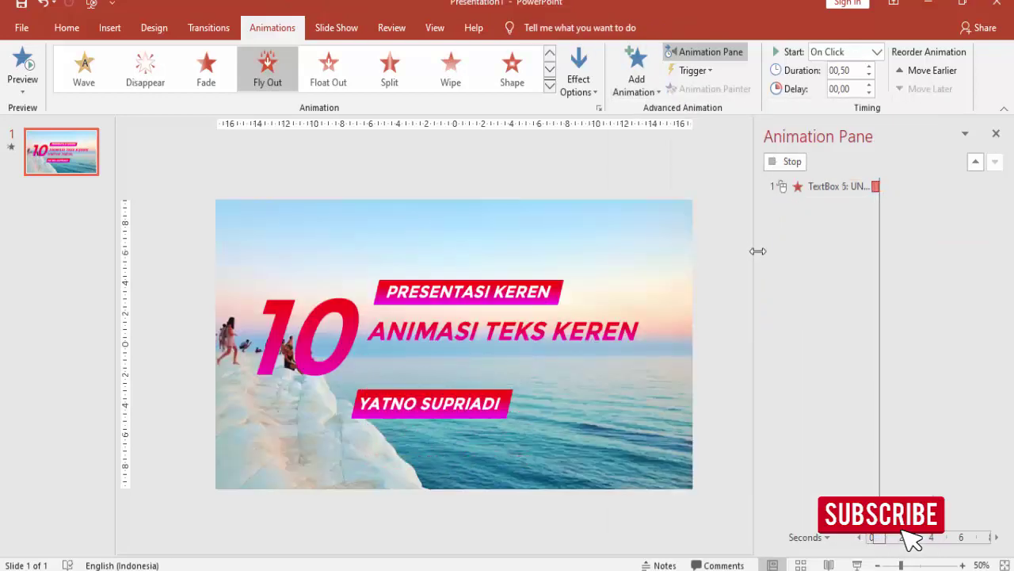
left_click(578, 76)
left_click(618, 211)
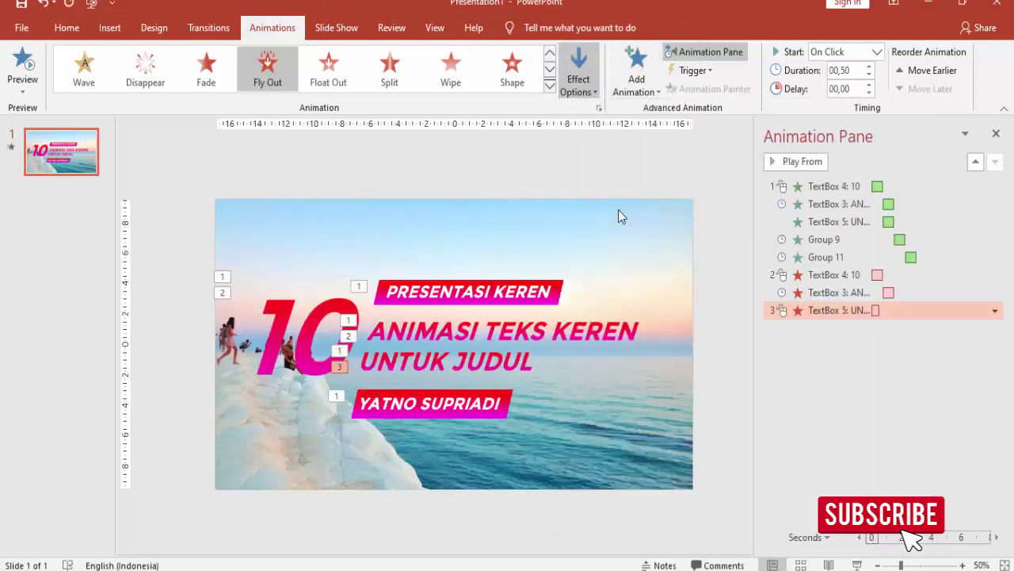
- Start the UNTUK JUDUL exit With Previous and give it a 0.75 sec smooth start
left_click(877, 52)
left_click(878, 86)
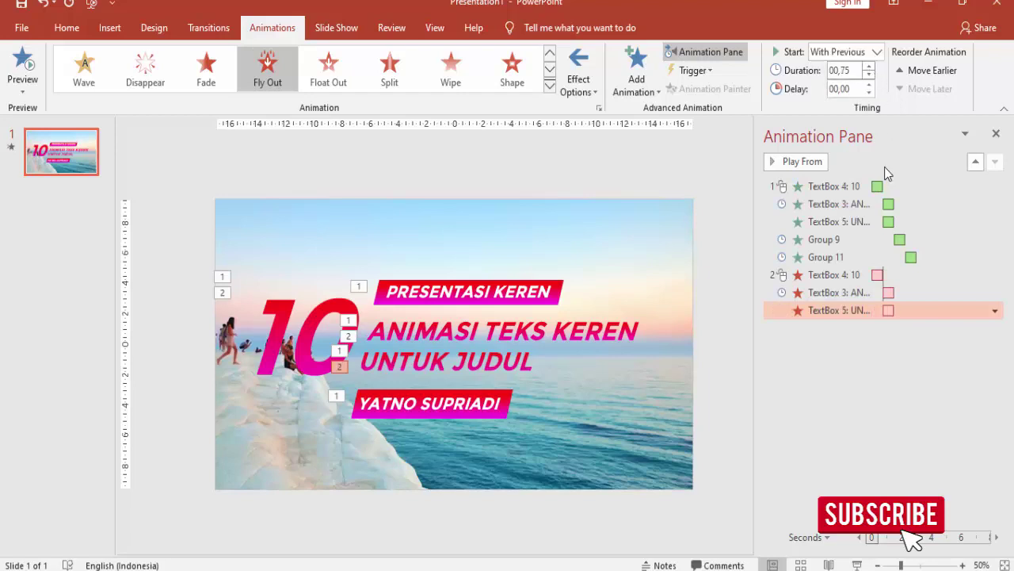
left_click(995, 309)
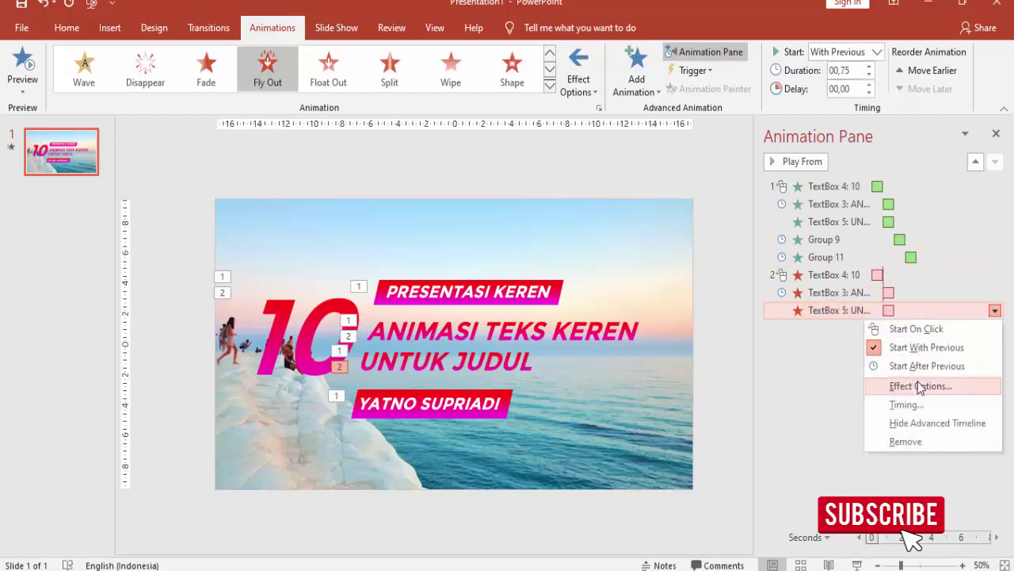
left_click(918, 381)
left_click_drag(468, 241, 535, 256)
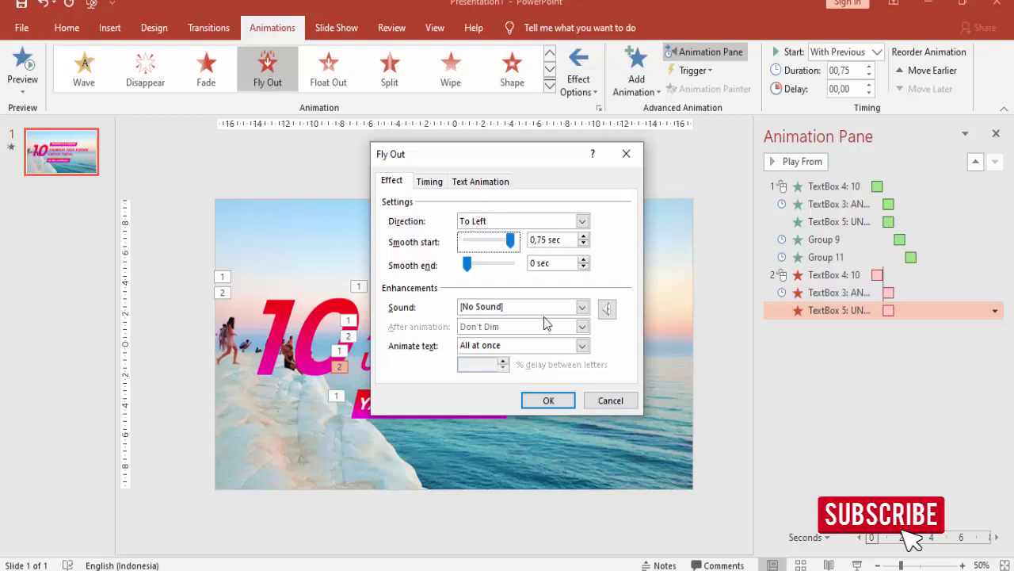
left_click(548, 401)
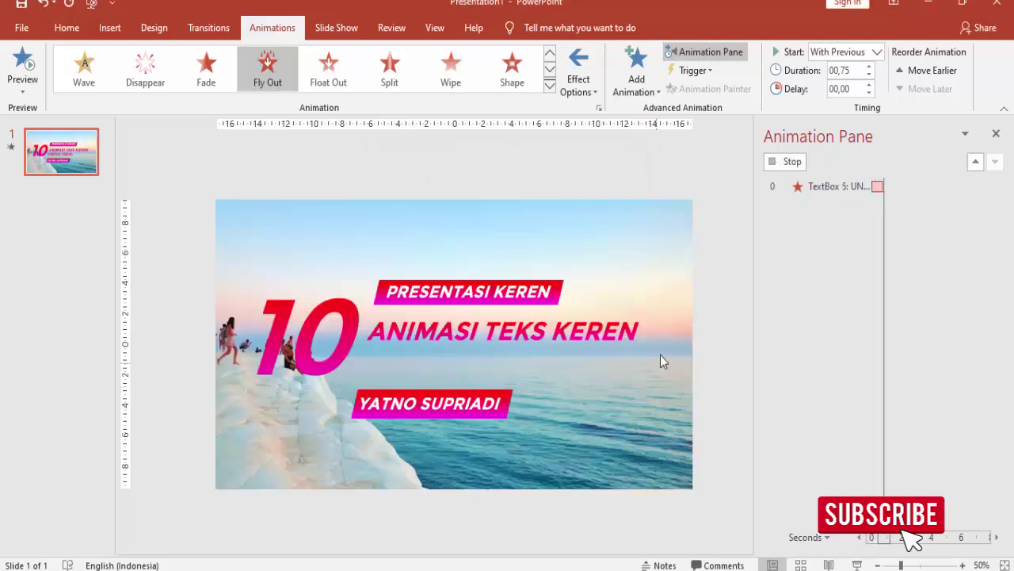
left_click(509, 290)
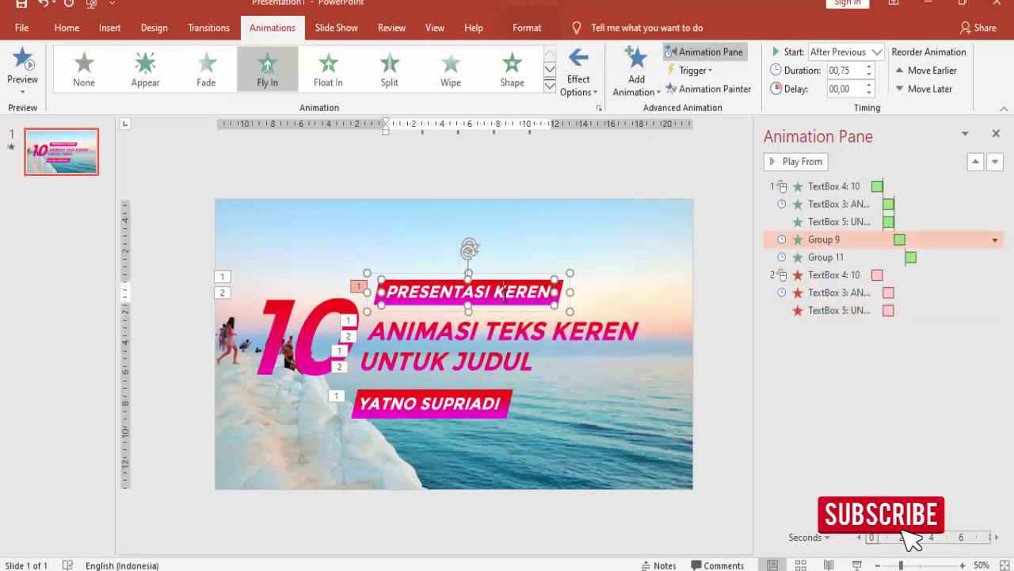
- Add a Fly Out exit to the right on the PRESENTASI KEREN banner
left_click(637, 69)
scroll(737, 302, "down", 3)
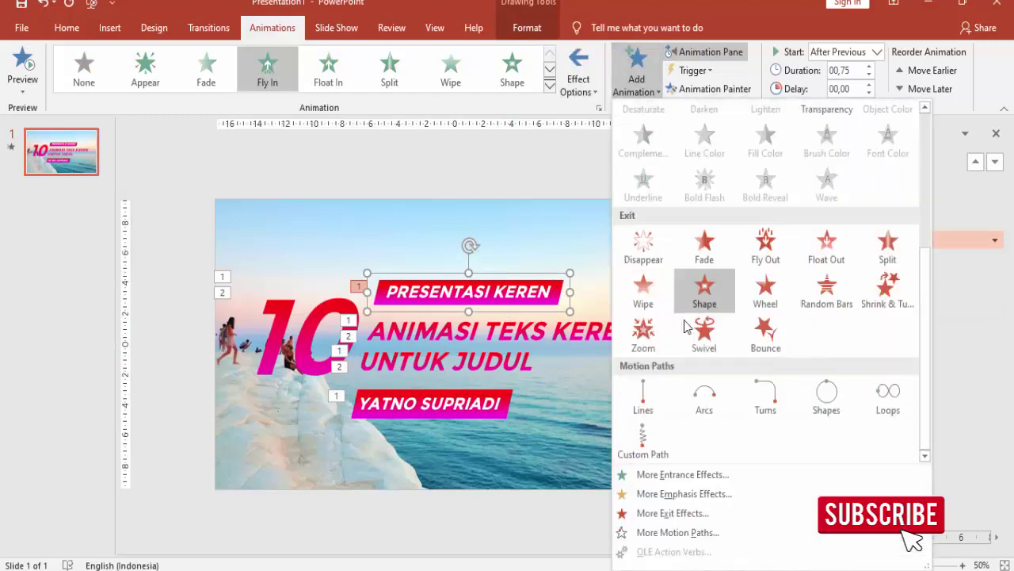
left_click(757, 252)
left_click(578, 75)
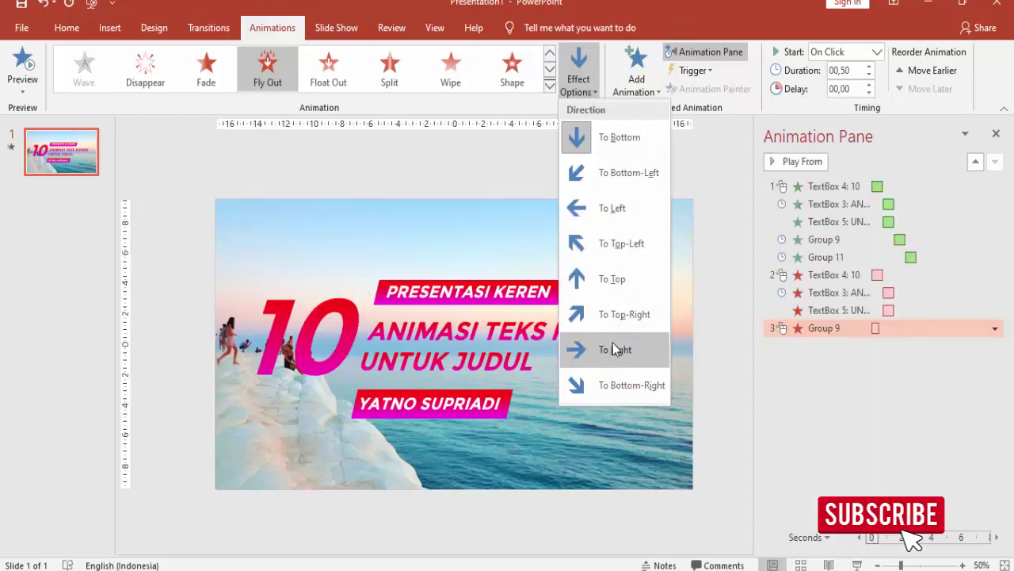
left_click(612, 348)
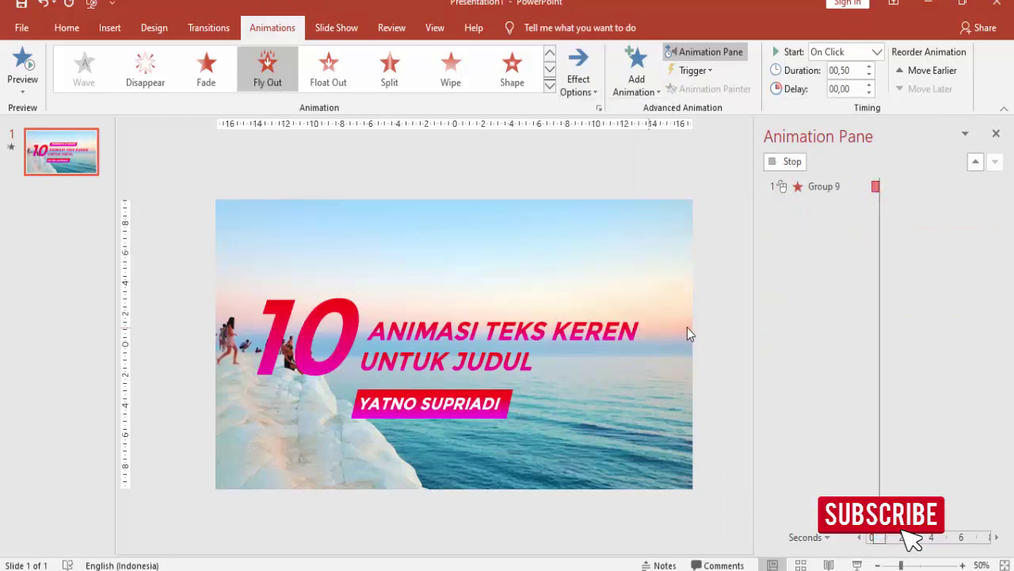
- Start the banner's exit After Previous with a 0.75 sec smooth start
left_click(877, 51)
left_click(860, 100)
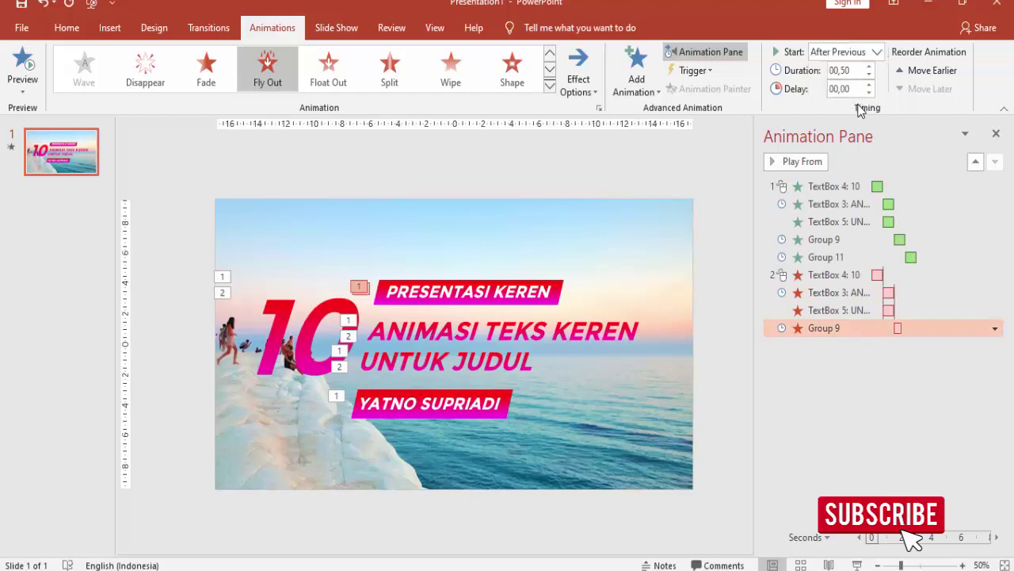
right_click(865, 330)
left_click(877, 399)
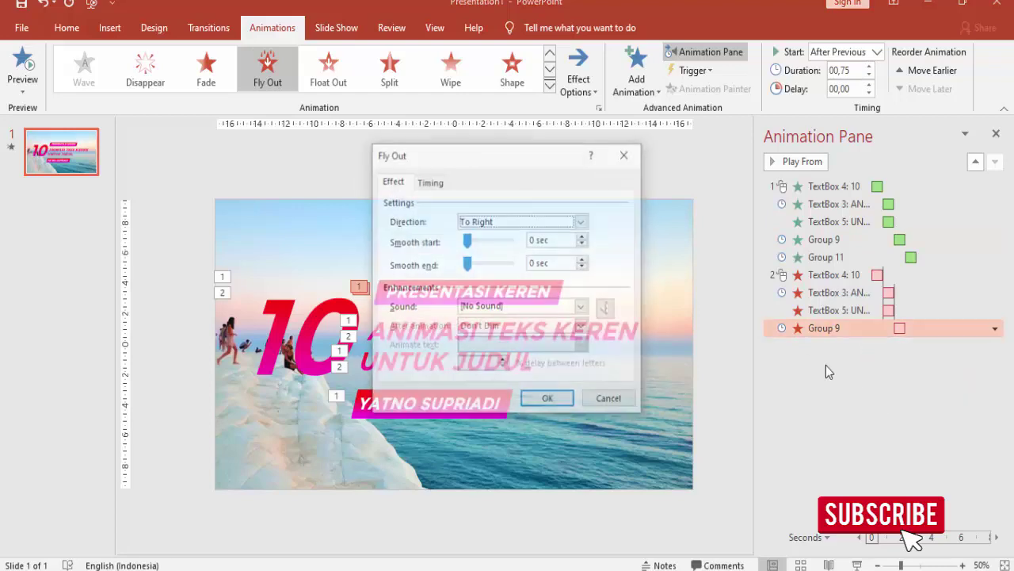
left_click_drag(467, 242, 511, 241)
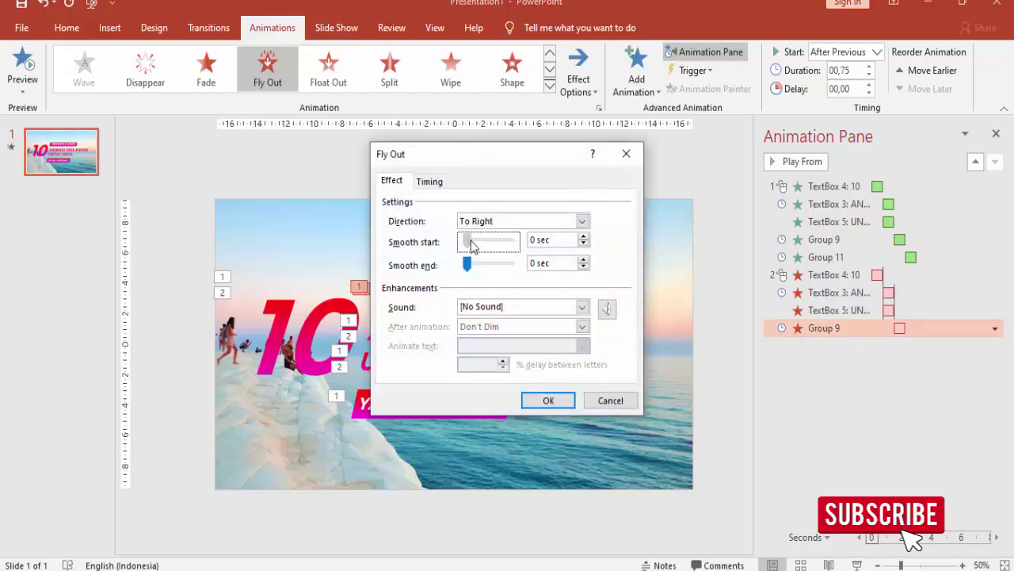
left_click(557, 399)
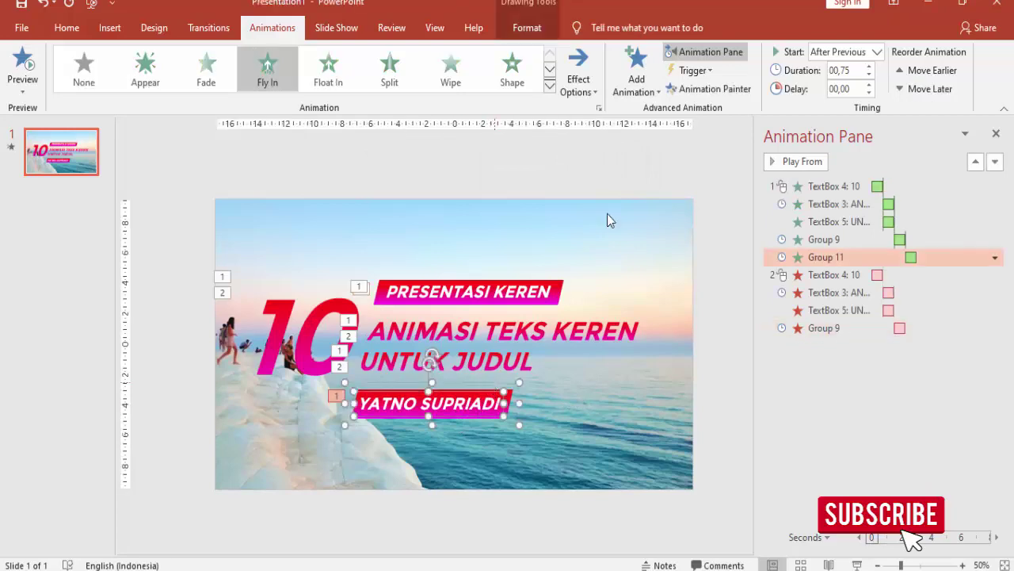
- Add a Fly Out exit to the left on the name banner
left_click(637, 79)
scroll(698, 317, "down", 3)
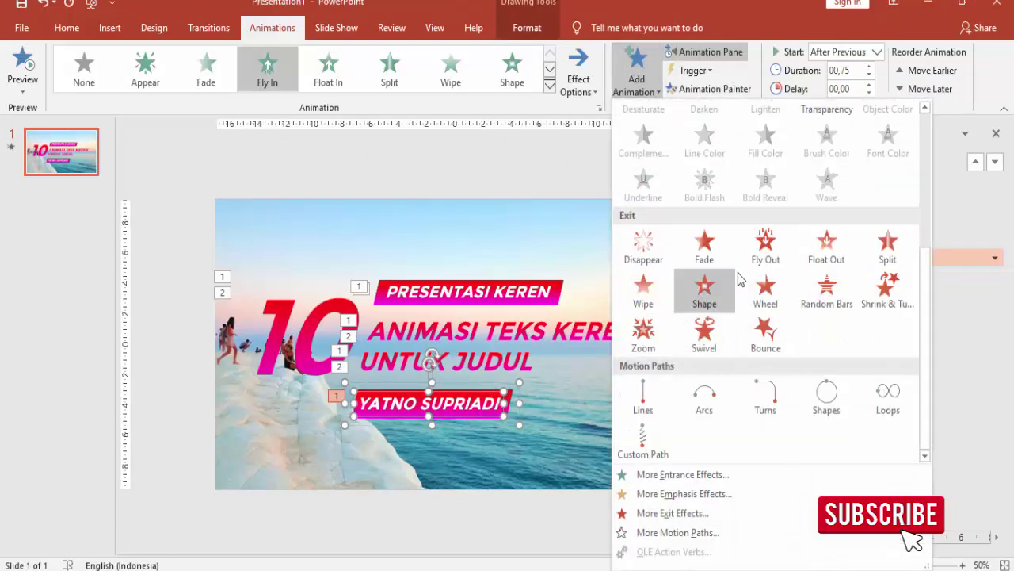
left_click(766, 242)
left_click(588, 97)
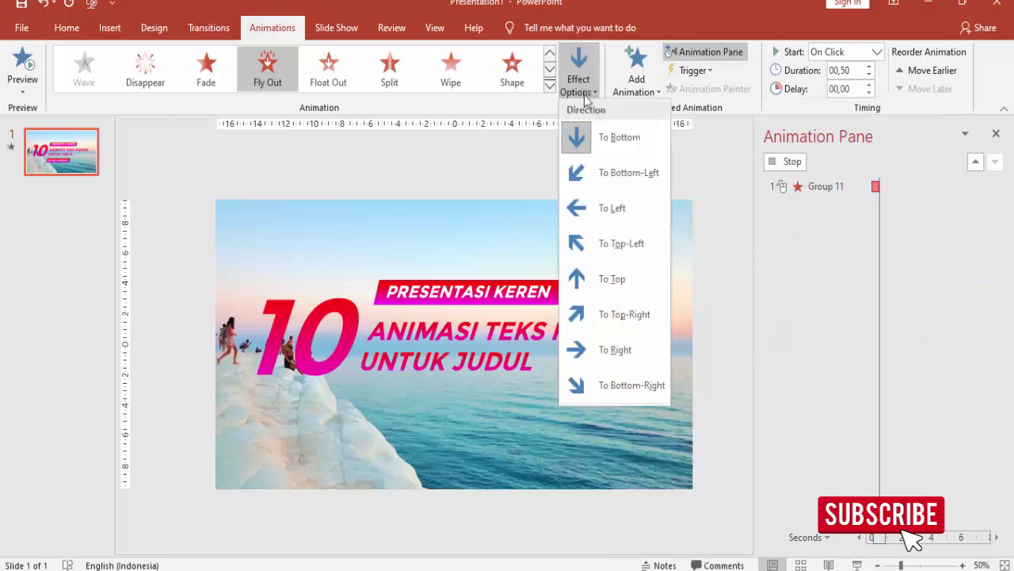
left_click(603, 211)
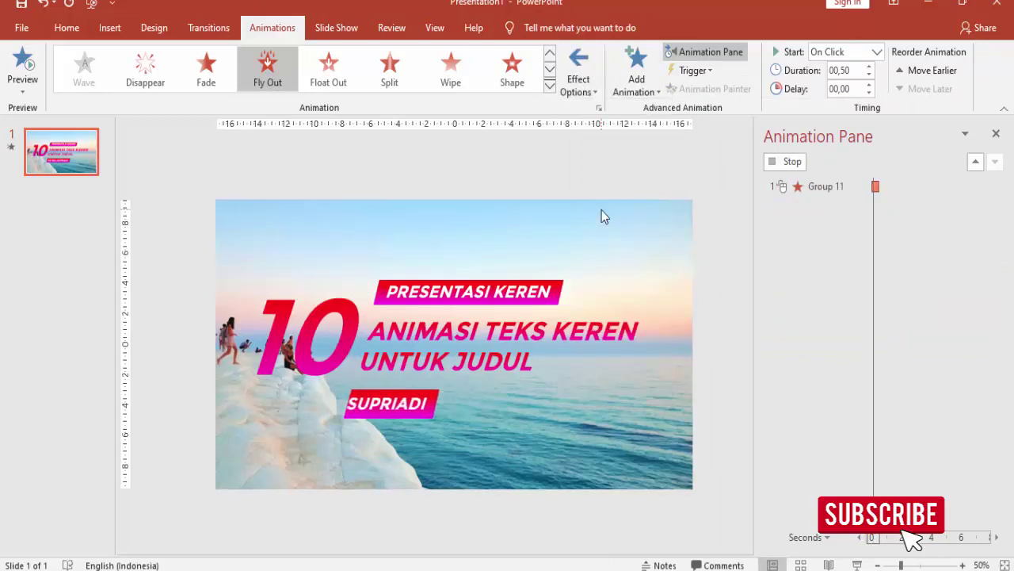
- Set the name banner's exit to With Previous, 0.75 sec duration, ~0.72 sec smooth start
left_click(878, 52)
left_click(862, 86)
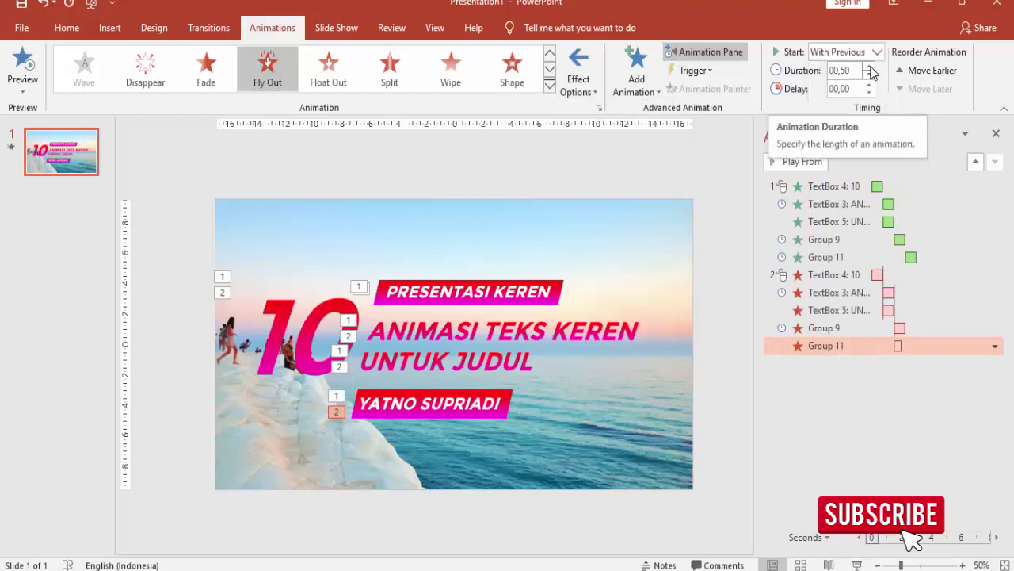
left_click(870, 67)
right_click(912, 349)
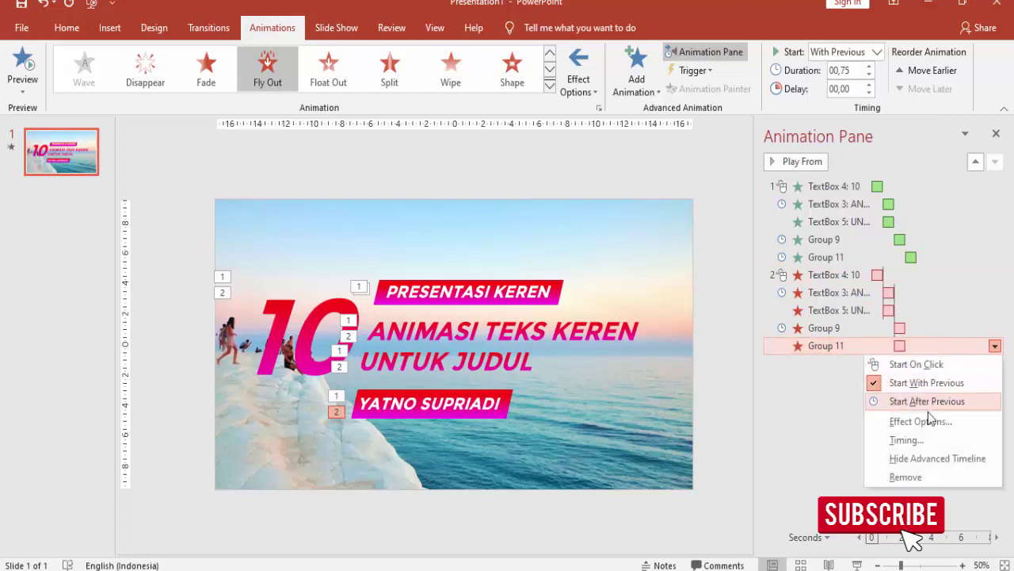
left_click(927, 422)
left_click_drag(470, 245, 516, 251)
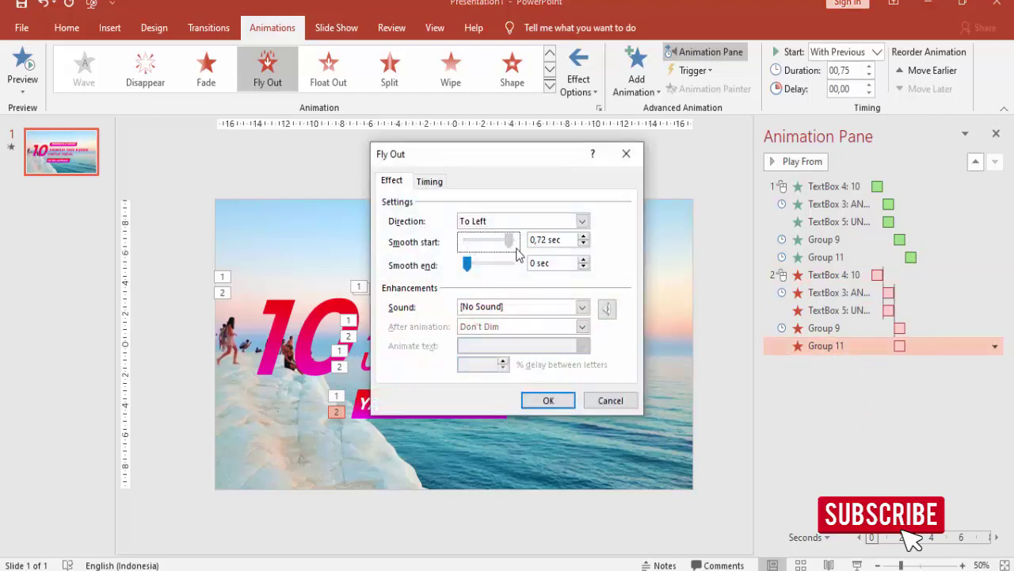
left_click(551, 401)
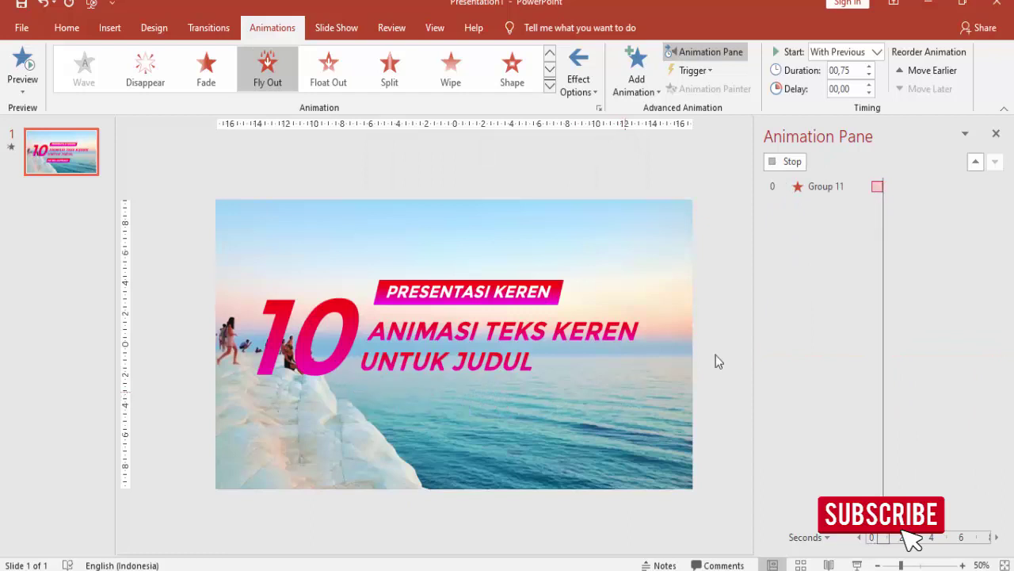
- Play the full sequence from the 10 entrance, then close the Animation Pane
left_click(820, 186)
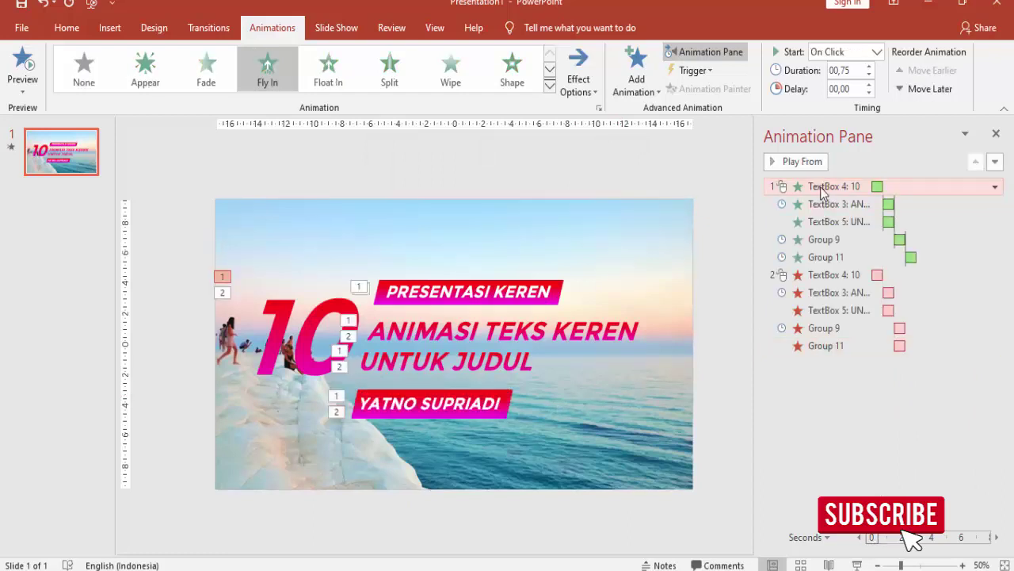
left_click(802, 162)
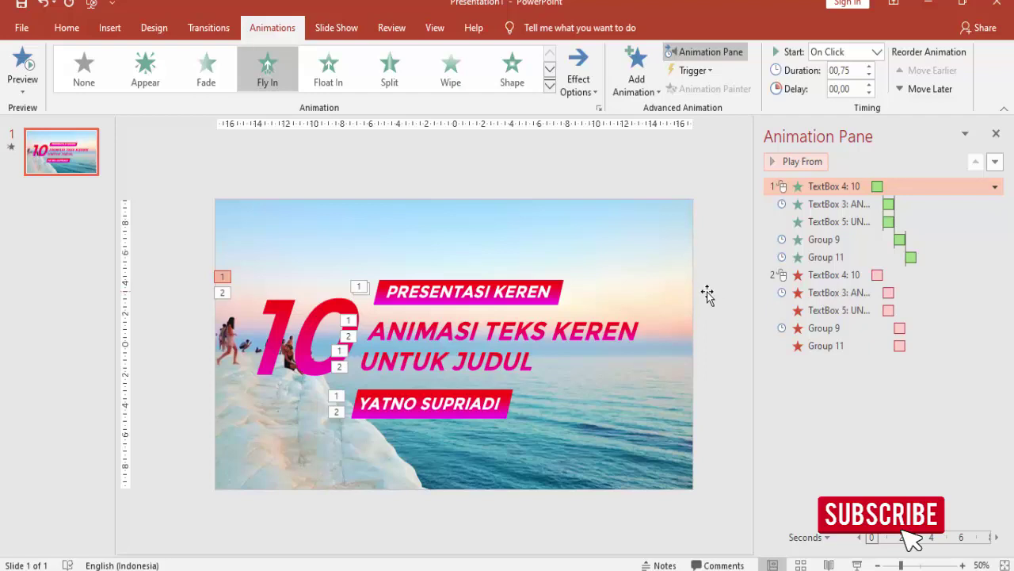
left_click(996, 133)
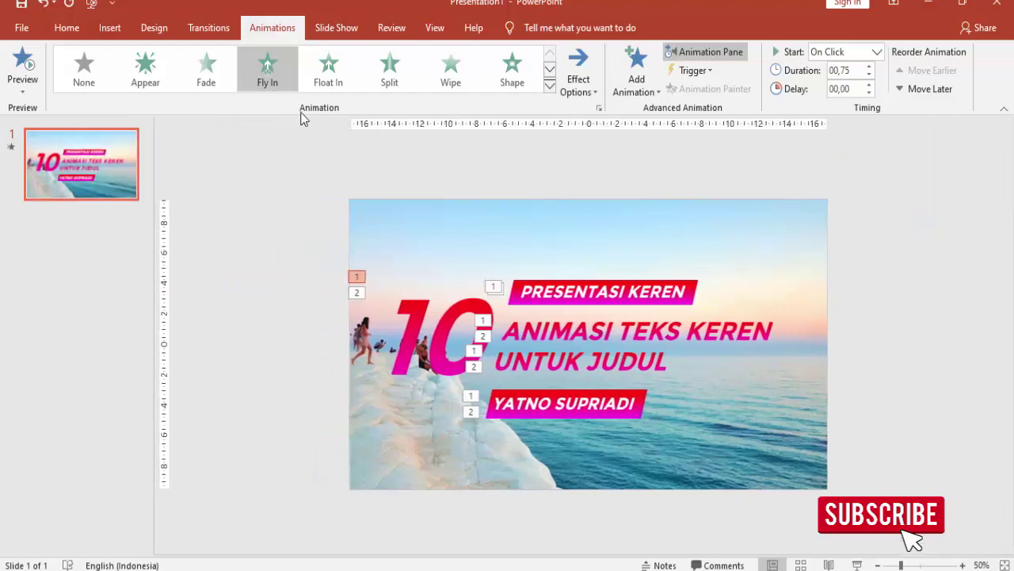
- Return to the Home tab with the finished animated title slide in view
left_click(68, 31)
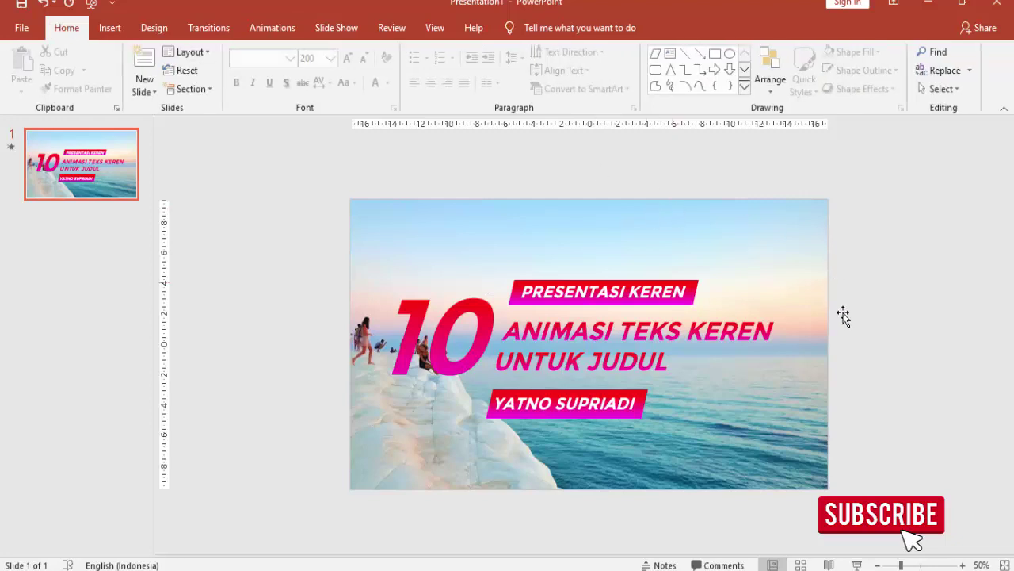